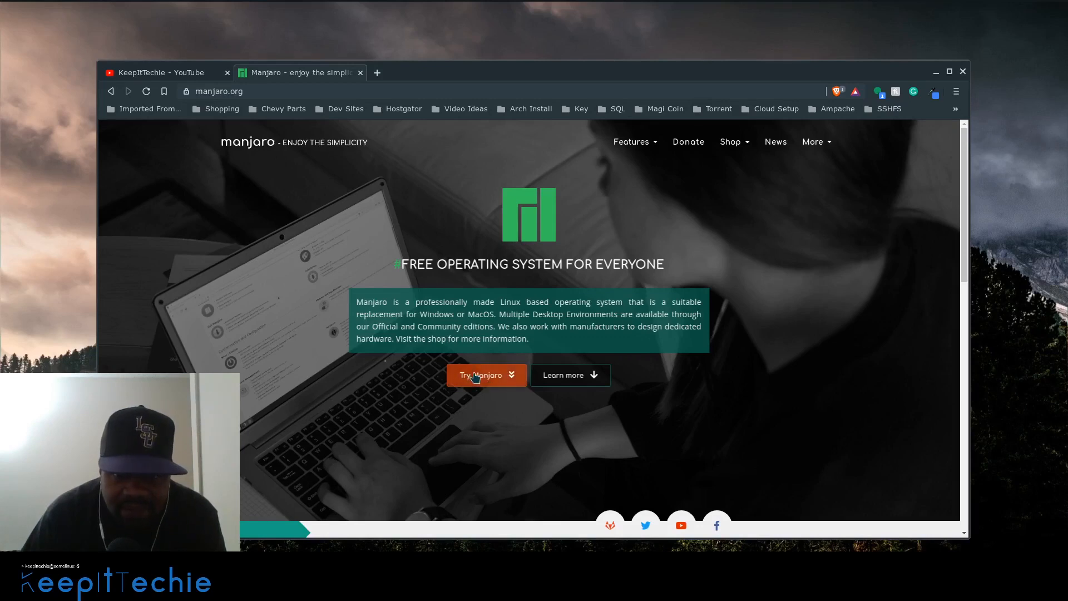
# - Open the Manjaro downloads page and look through the XFCE, KDE Plasma and GNOME editions
pyautogui.click(494, 383)
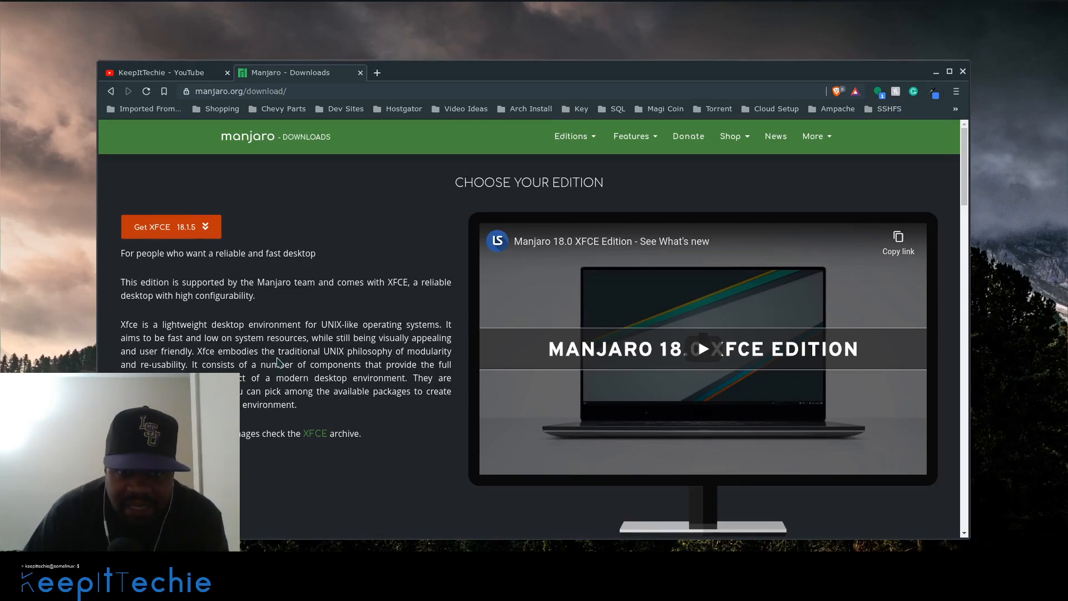
pyautogui.scroll(-5, 279, 365)
pyautogui.scroll(-9, 280, 365)
pyautogui.scroll(-4, 276, 365)
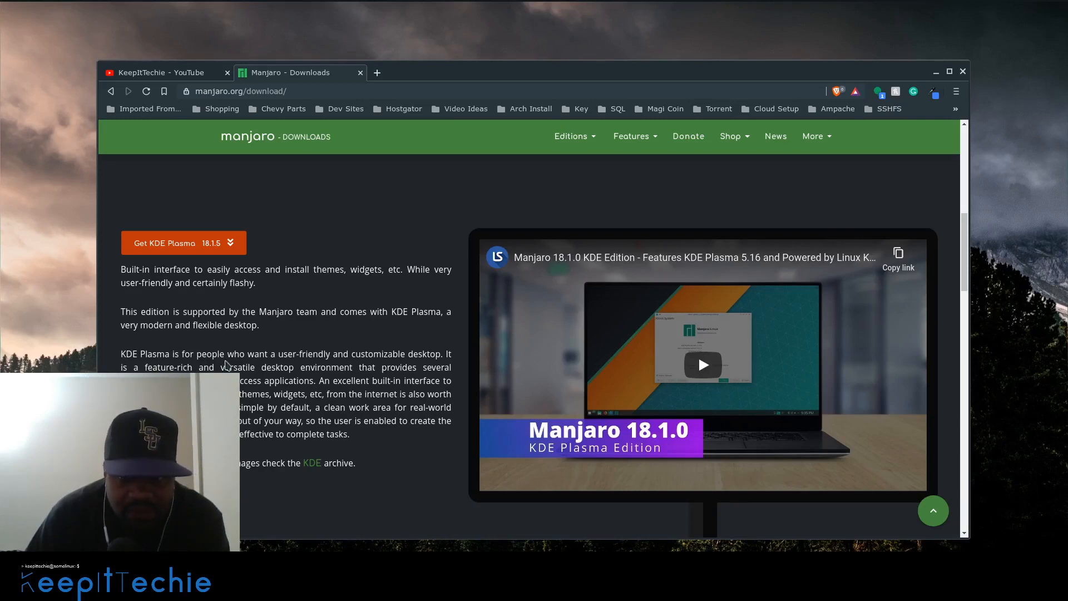
pyautogui.scroll(-6, 205, 363)
pyautogui.scroll(-2, 258, 345)
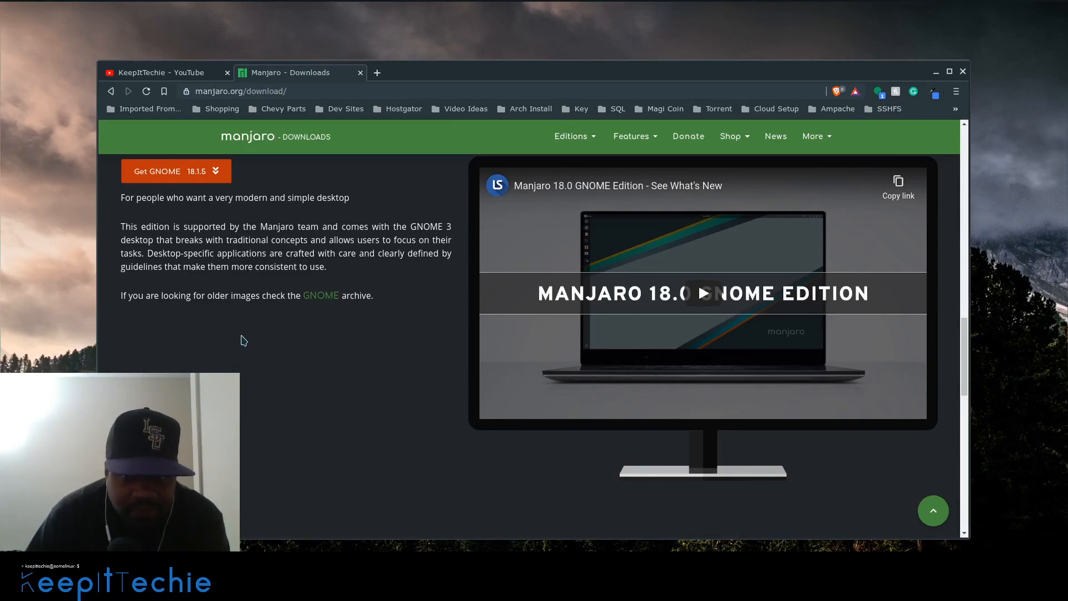
pyautogui.scroll(15, 244, 339)
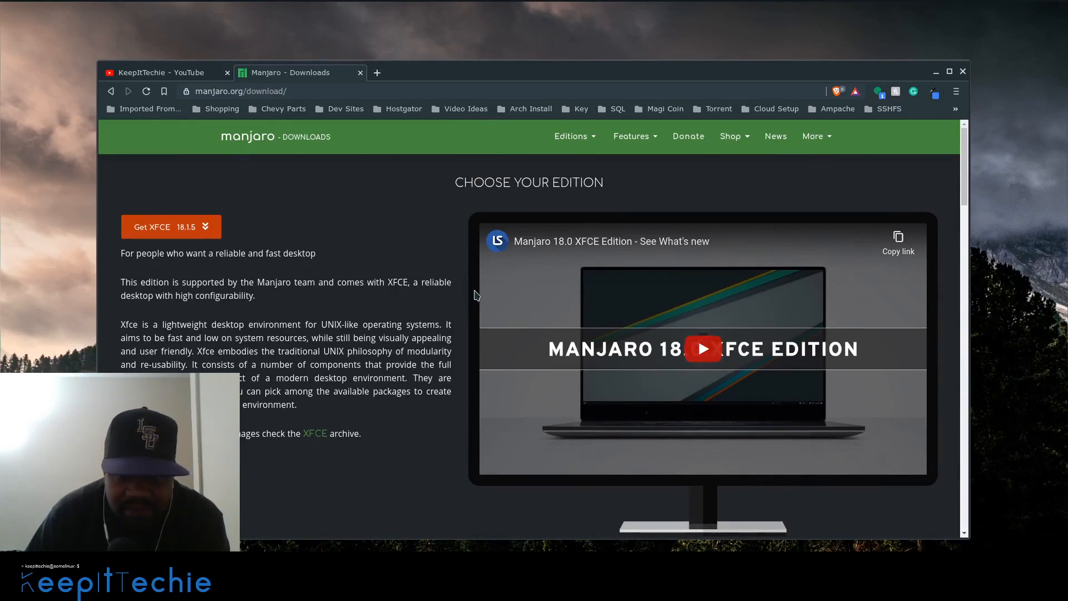
pyautogui.click(554, 263)
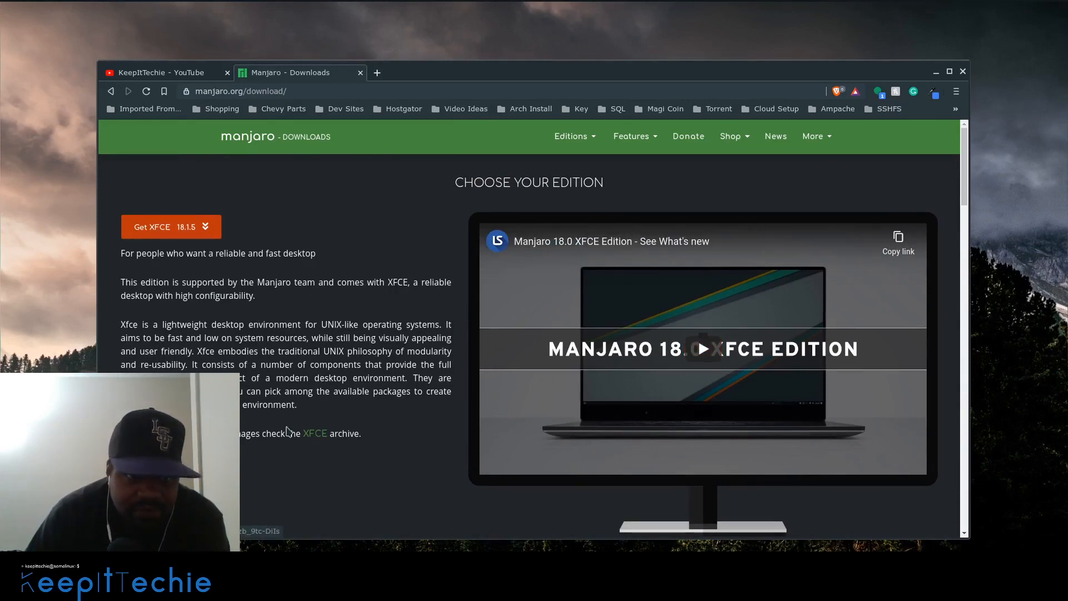
# - Open the XFCE 18.1.5 download page and review the 64-bit full and minimal download options
pyautogui.click(174, 232)
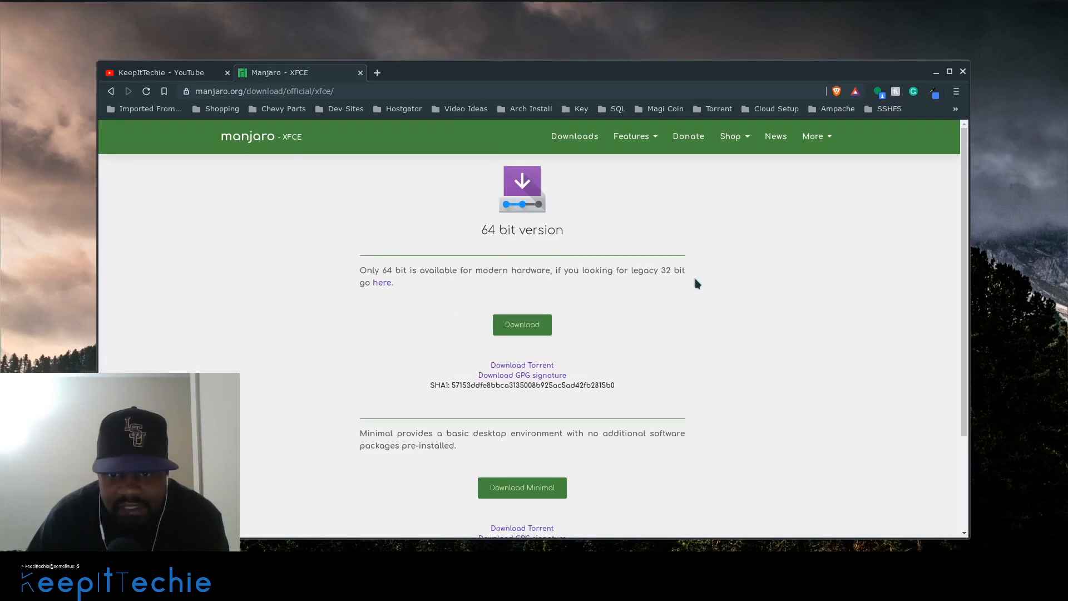
pyautogui.moveTo(666, 271); pyautogui.dragTo(684, 266)
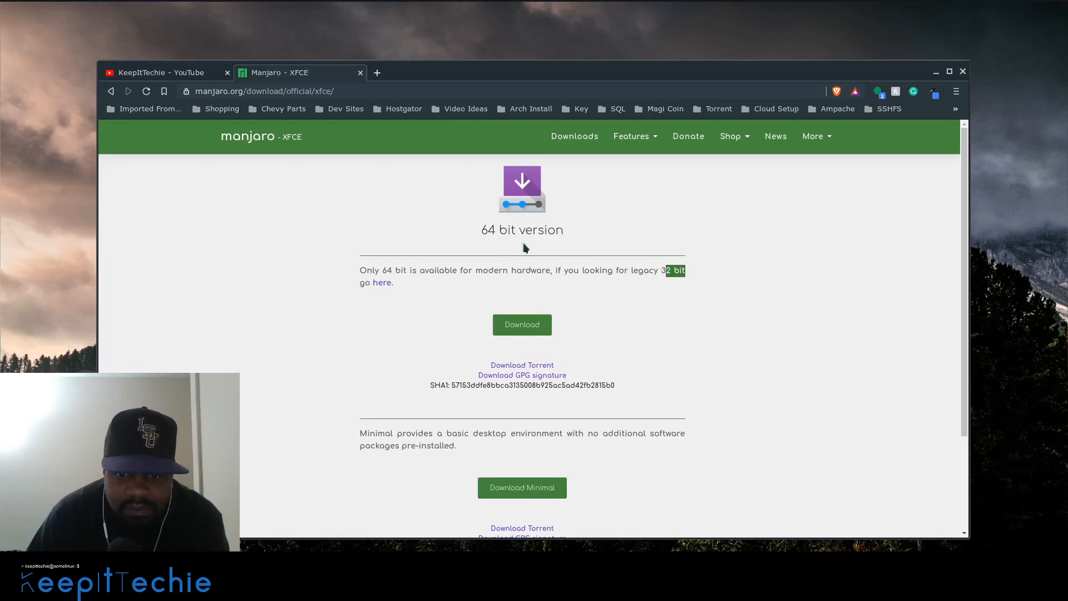
pyautogui.scroll(-3, 701, 357)
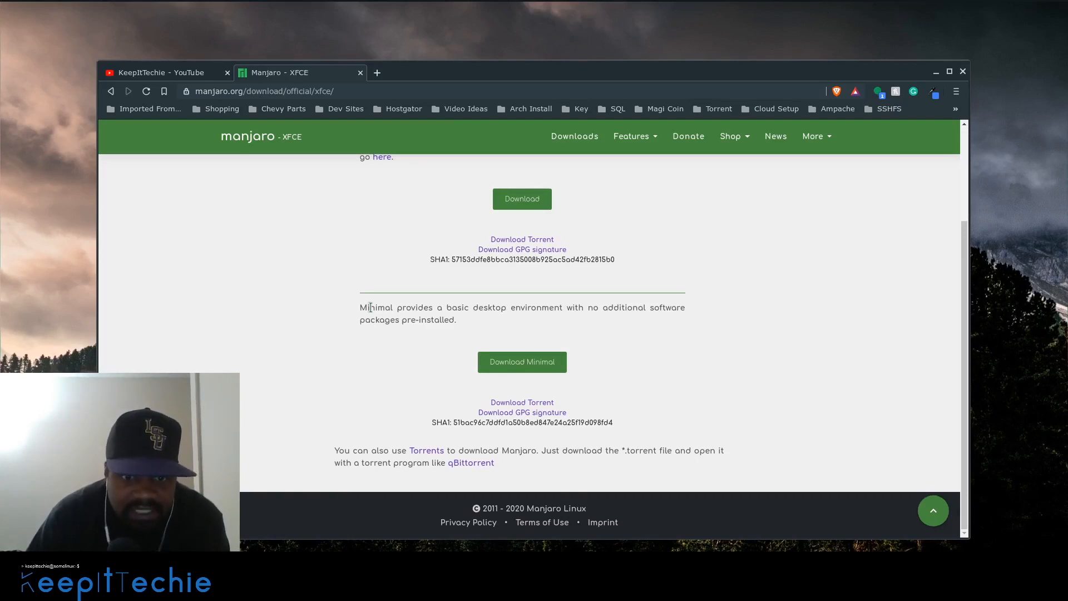
pyautogui.scroll(2, 371, 307)
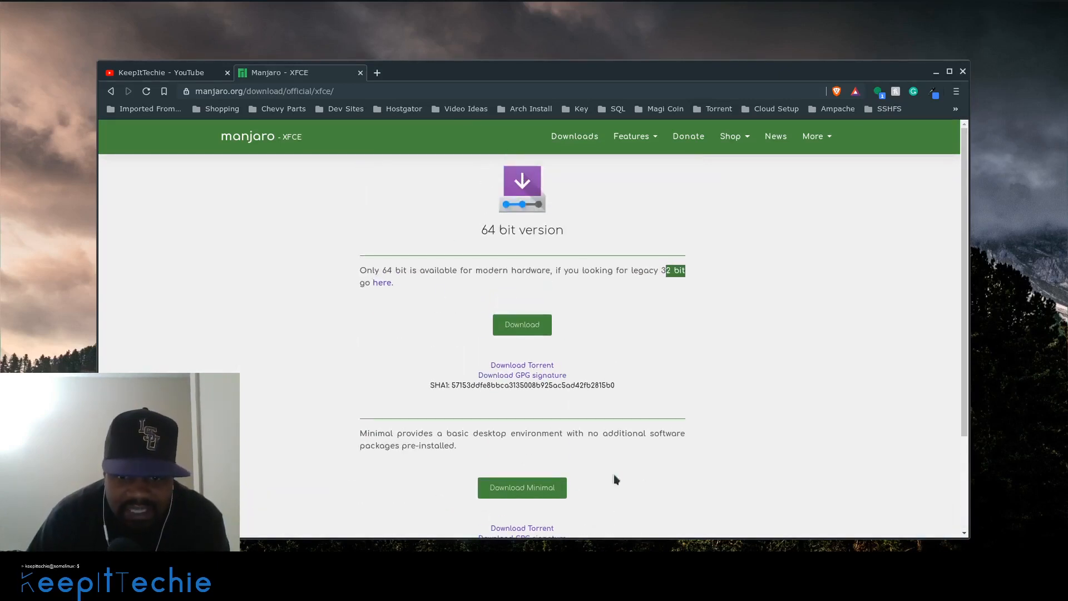
pyautogui.scroll(-2, 500, 434)
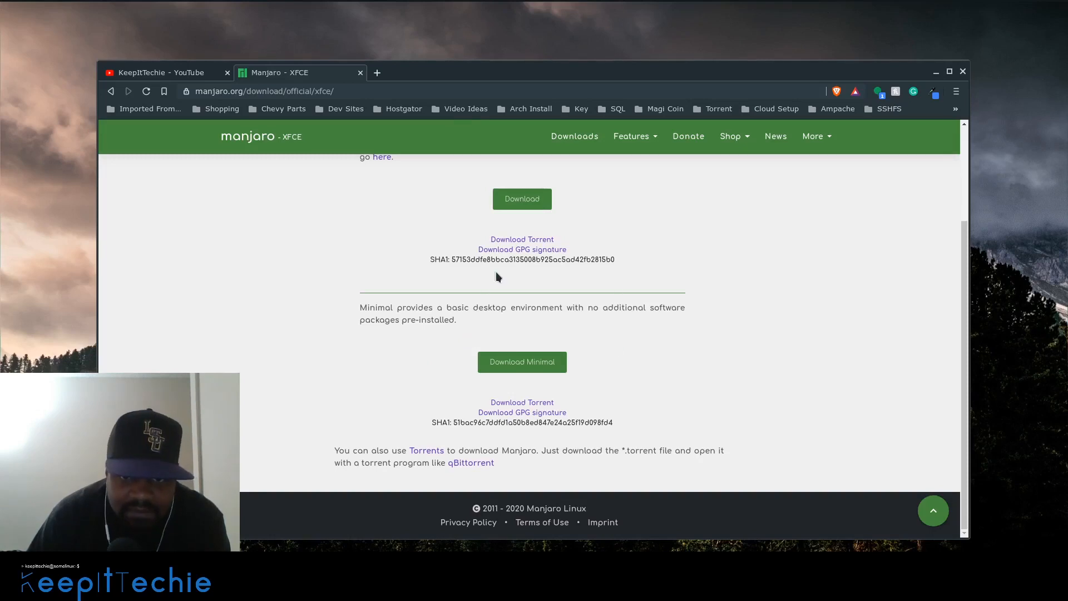
pyautogui.scroll(2, 495, 280)
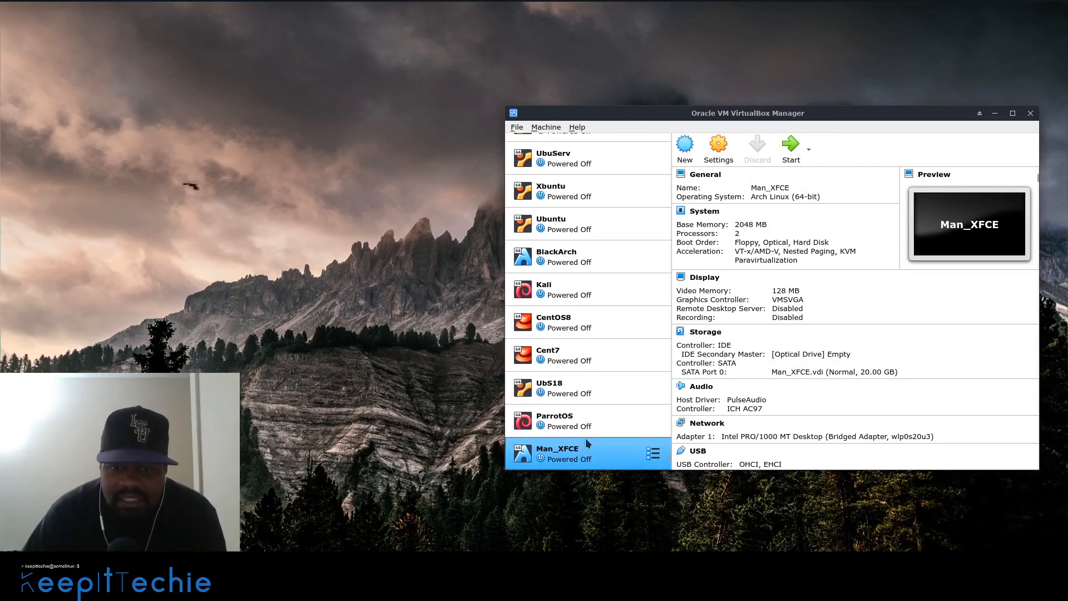
# - Switch to VirtualBox Manager, start creating a new virtual machine and name it Manjaro_XFCE
pyautogui.scroll(3, 590, 439)
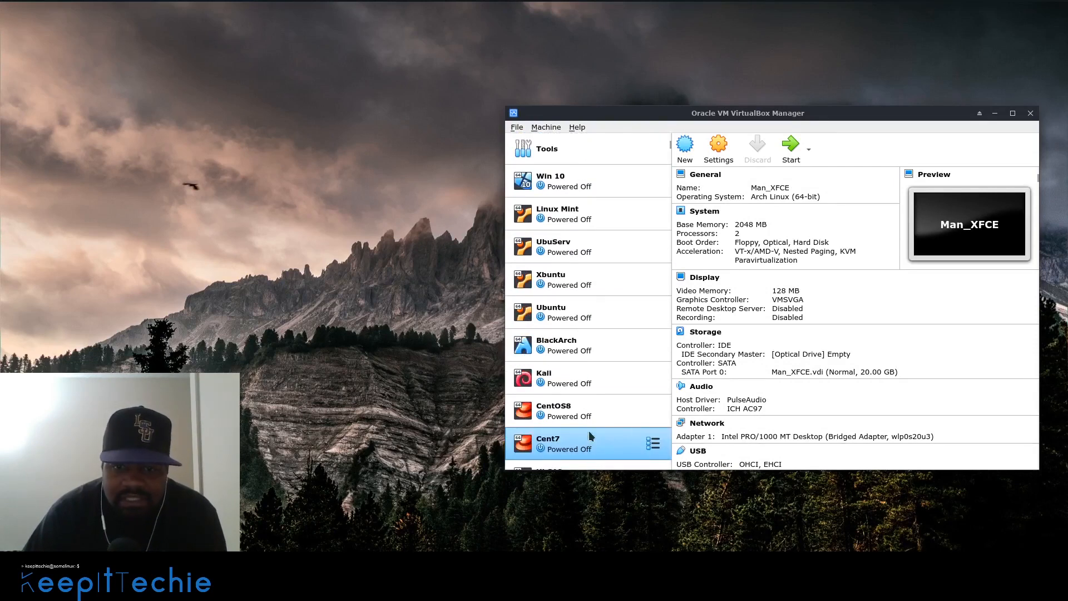
pyautogui.click(686, 146)
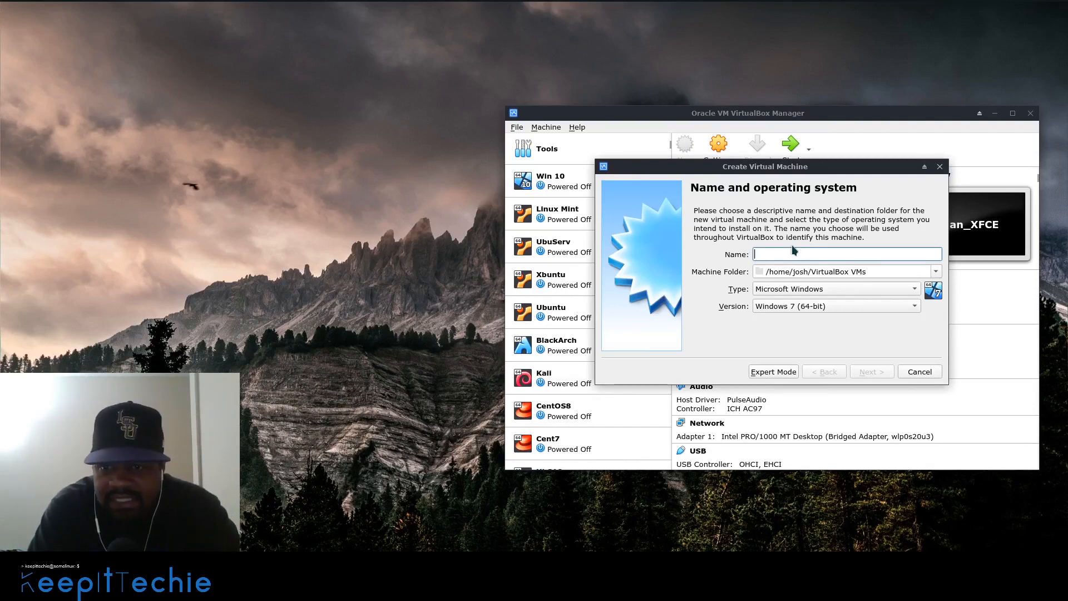
pyautogui.write('Man')
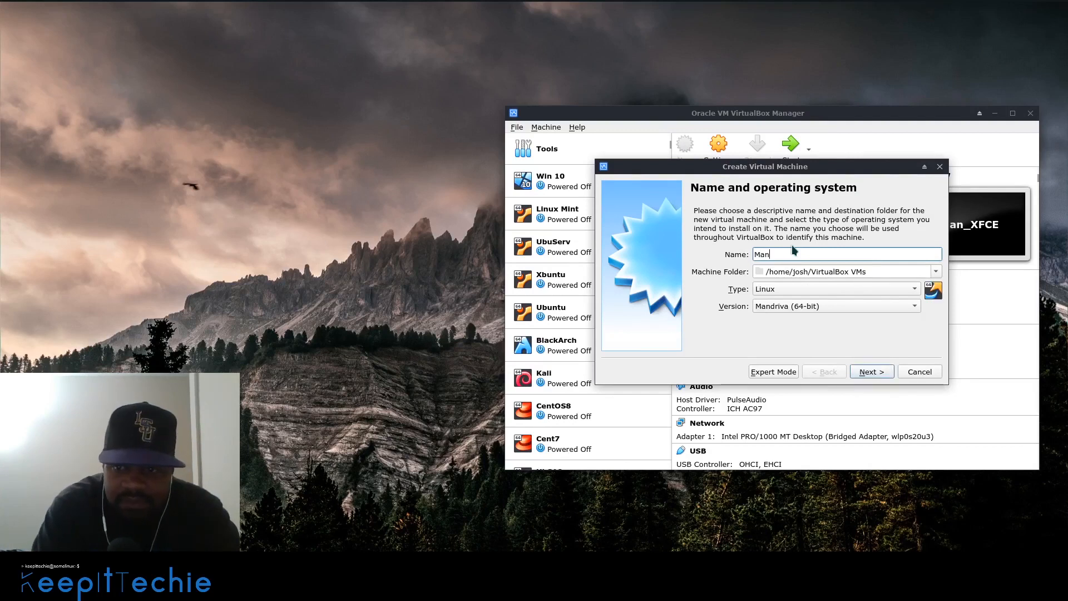
pyautogui.write('jaro')
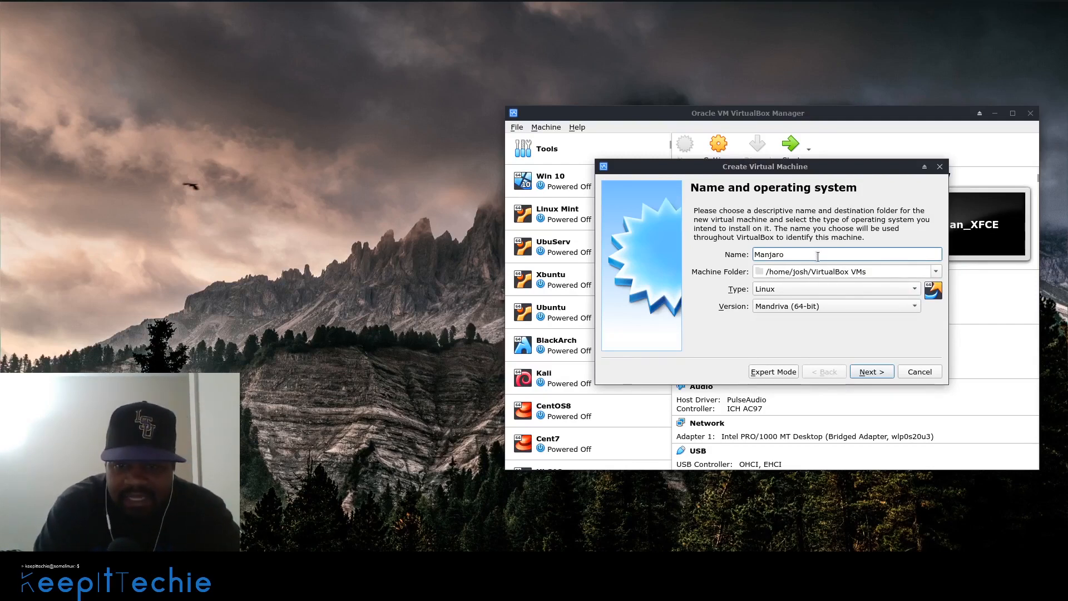
pyautogui.write('--')
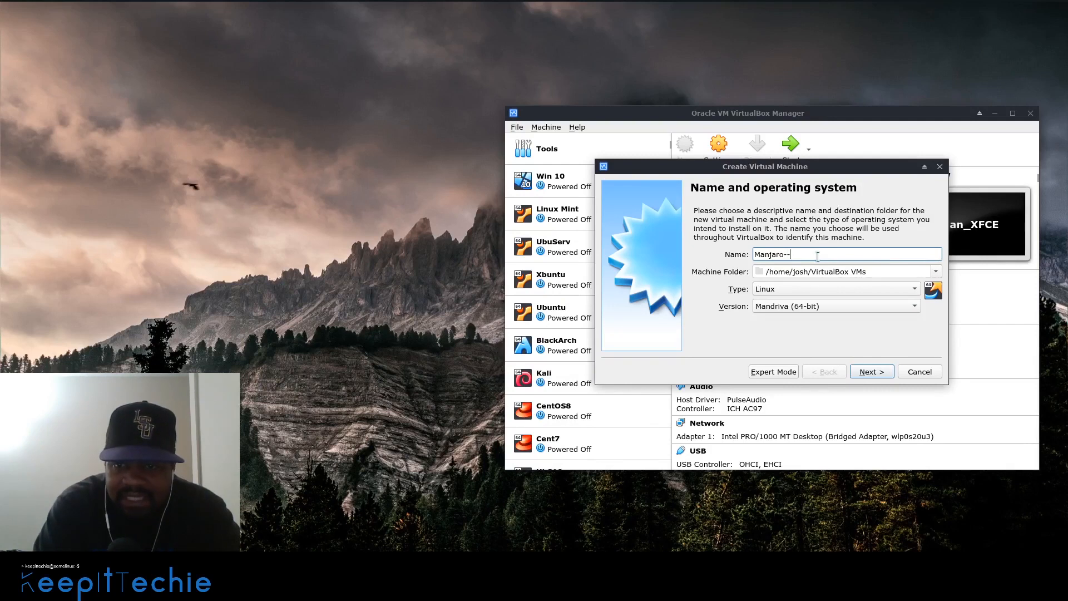
pyautogui.press('BackSpace')
pyautogui.press('BackSpace')
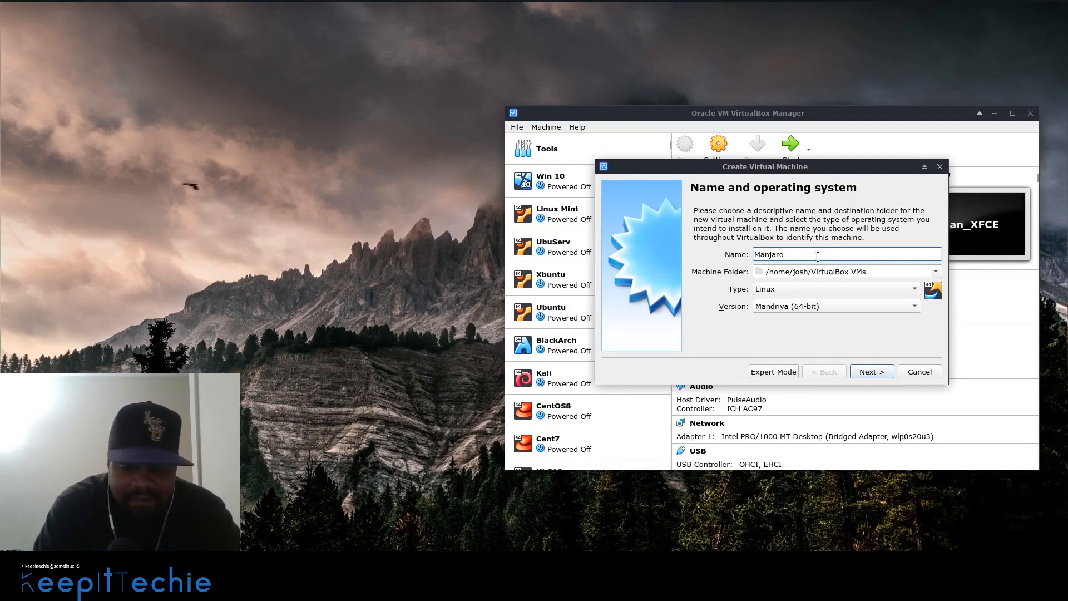
pyautogui.write('XFC')
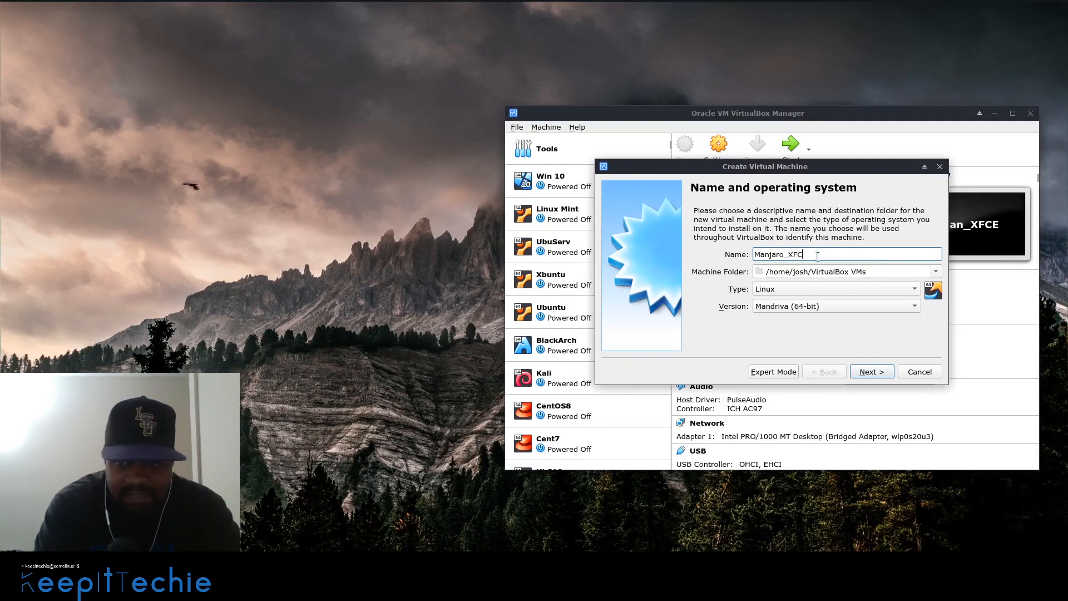
pyautogui.write('E')
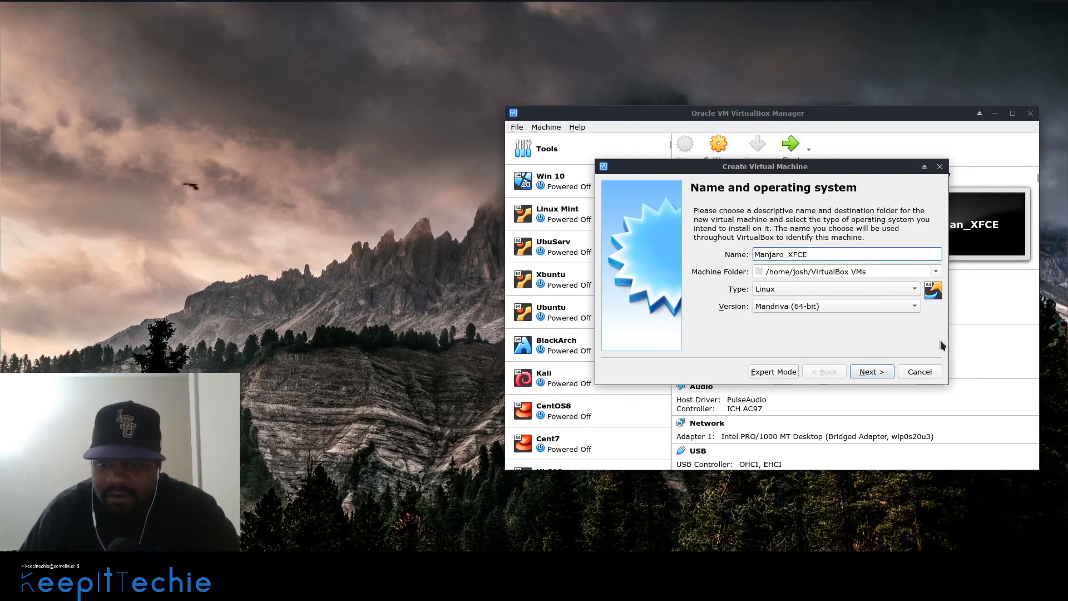
# - Set the new machine's version to Arch Linux (64-bit) and its memory size to 2048 MB
pyautogui.click(906, 311)
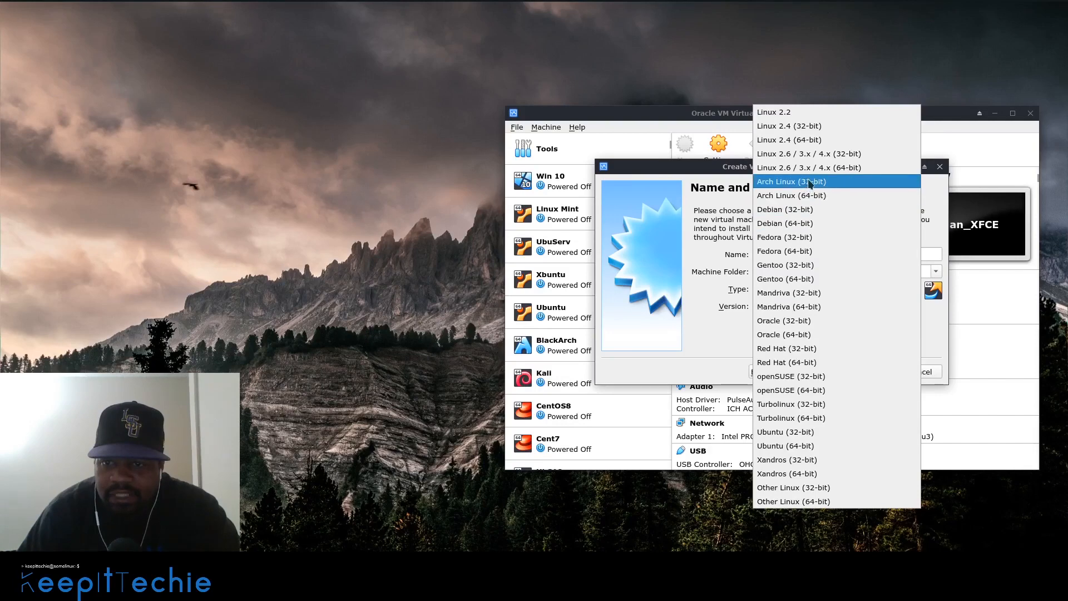
pyautogui.click(809, 184)
pyautogui.click(869, 308)
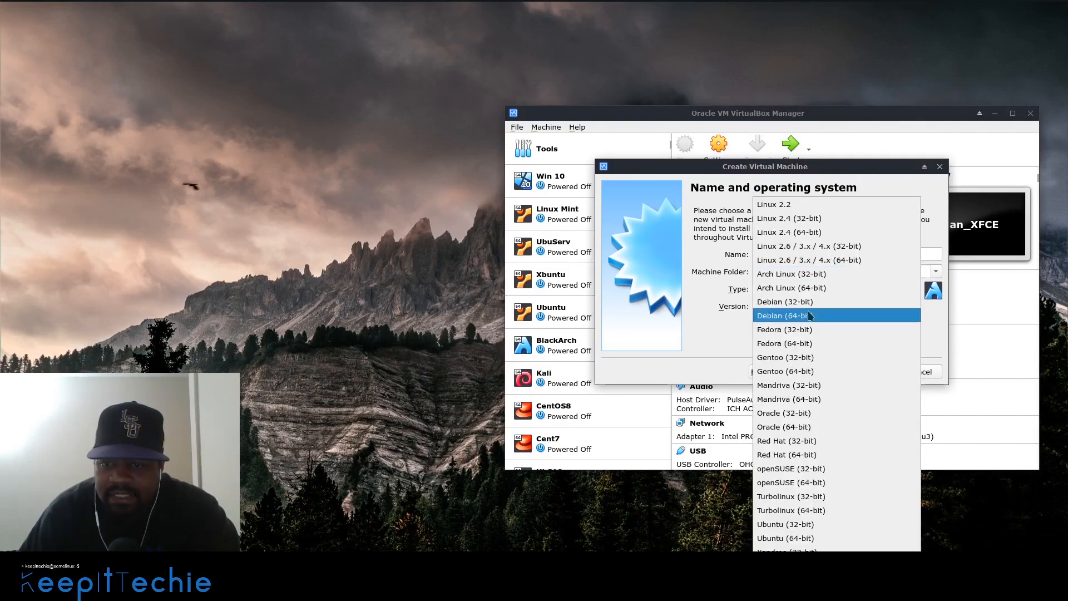
pyautogui.click(813, 309)
pyautogui.click(871, 309)
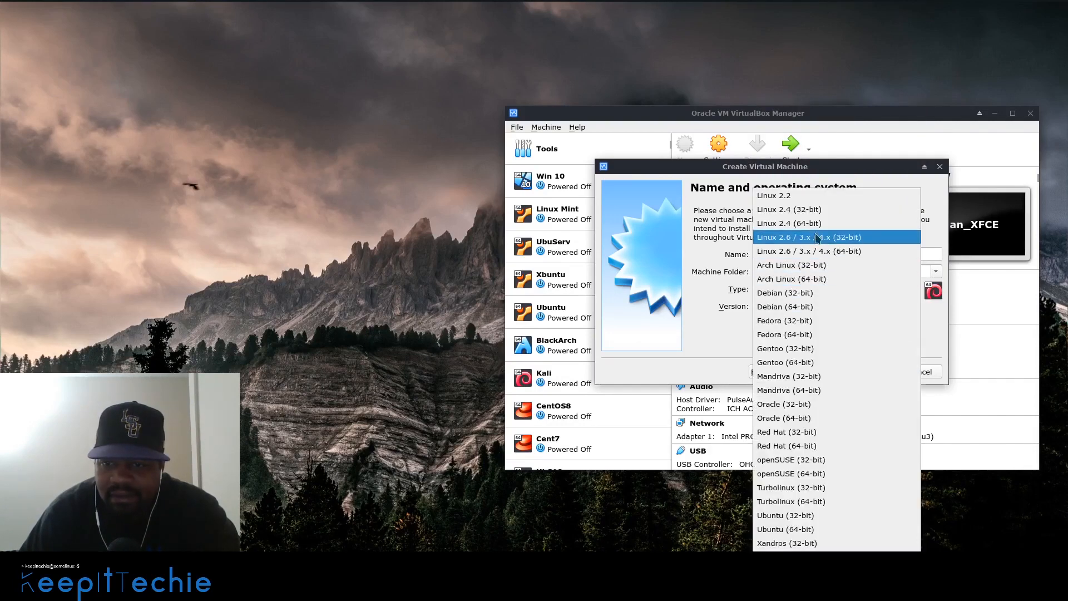
pyautogui.click(810, 281)
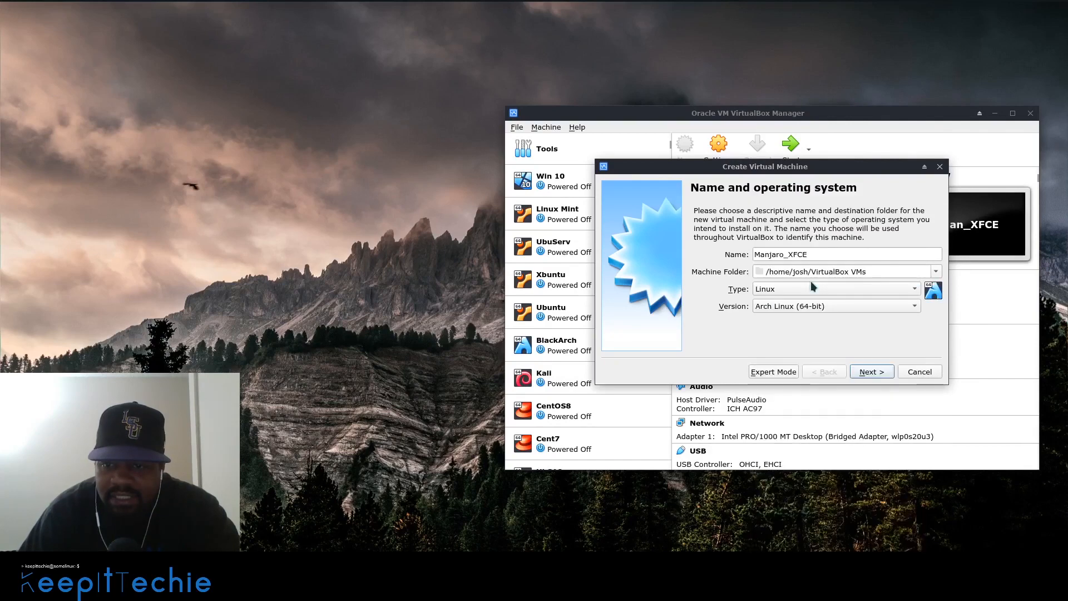
pyautogui.click(868, 374)
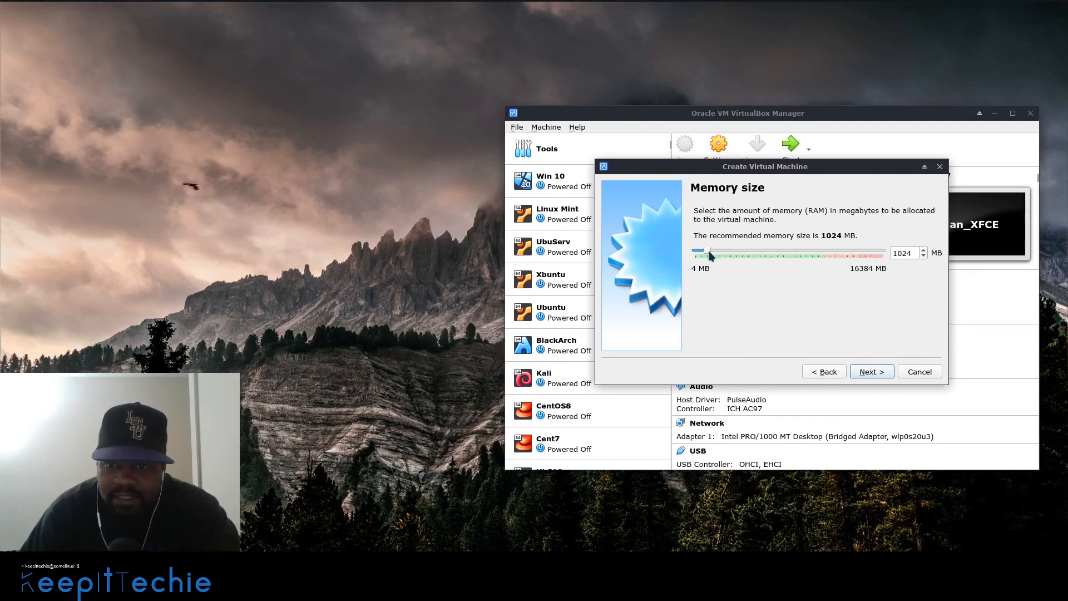
pyautogui.moveTo(714, 255); pyautogui.dragTo(722, 252)
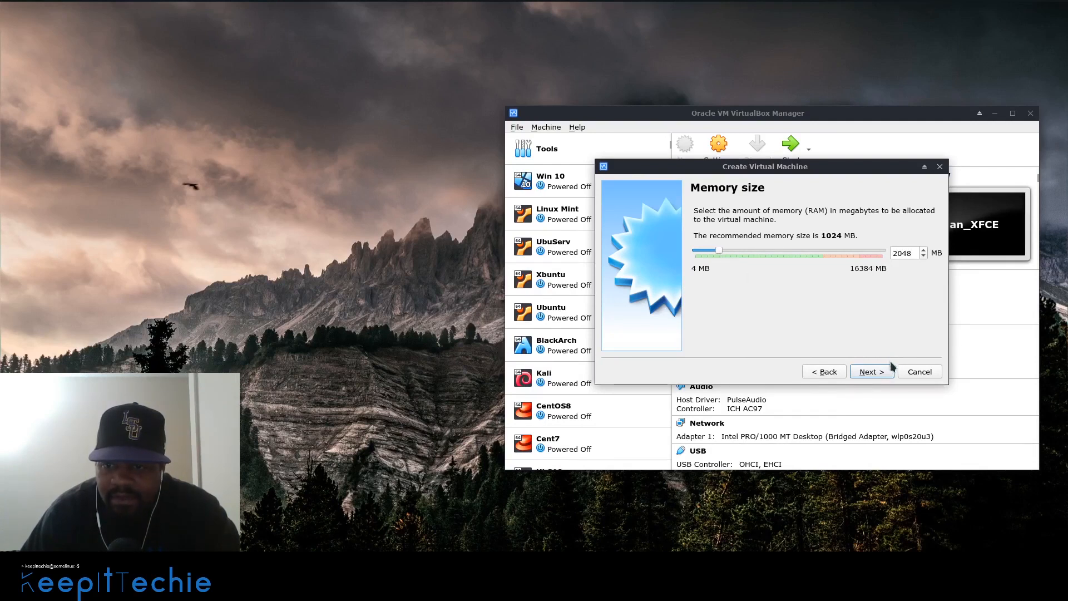
pyautogui.click(881, 373)
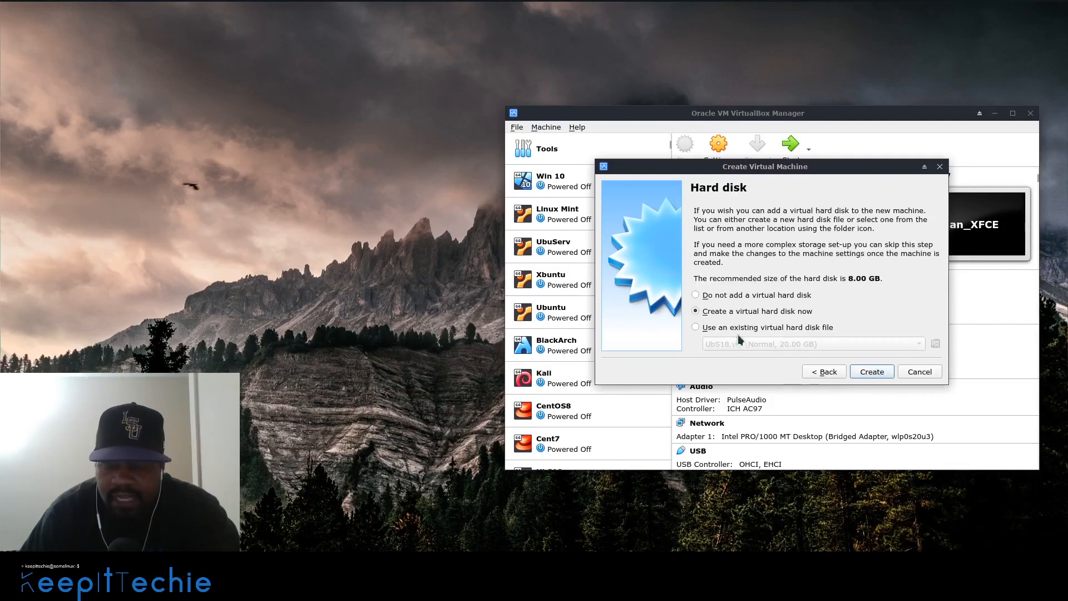
# - Create a dynamically allocated VDI virtual hard disk of about 20.96 GB for the new machine
pyautogui.click(882, 371)
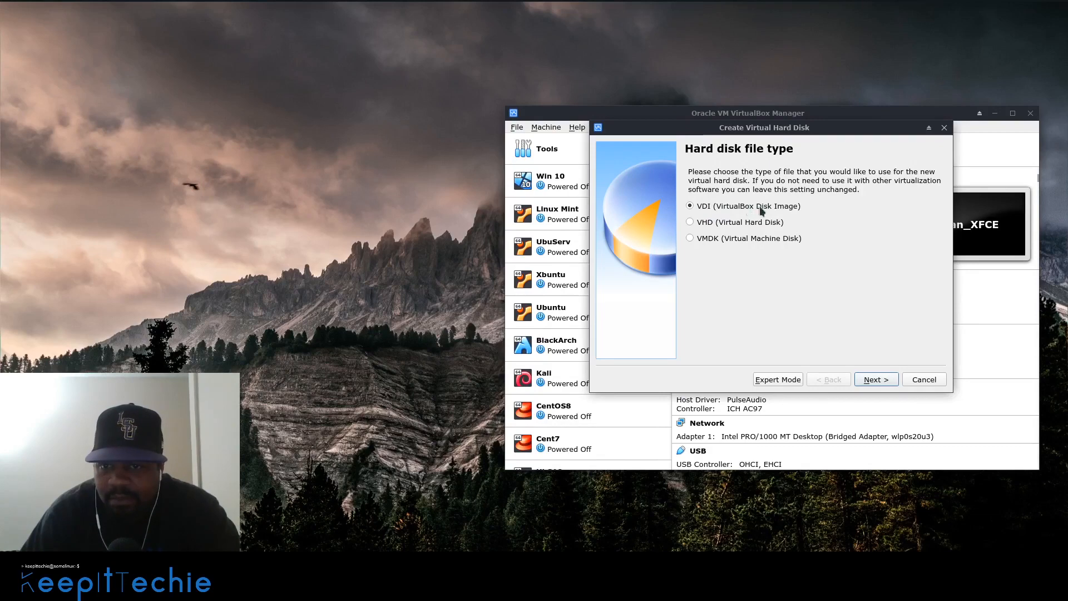
pyautogui.click(888, 383)
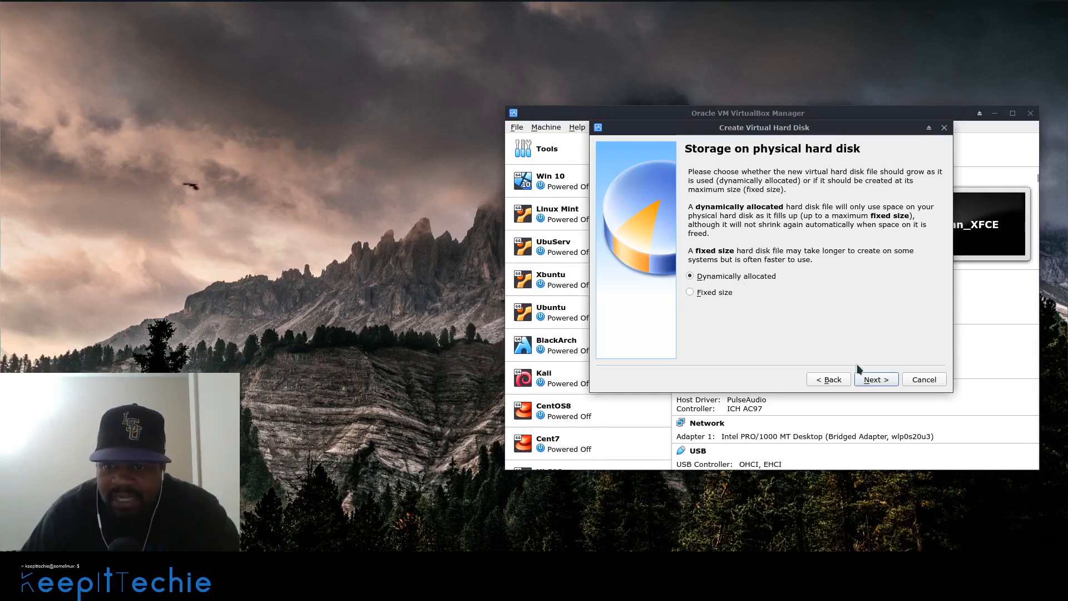
pyautogui.click(886, 383)
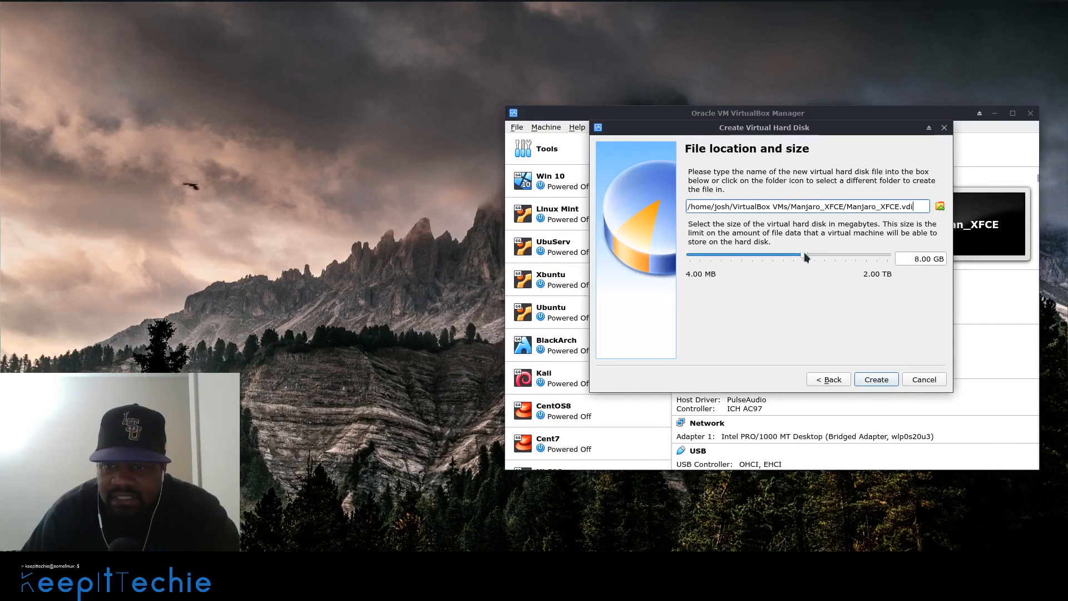
pyautogui.moveTo(806, 256); pyautogui.dragTo(819, 259)
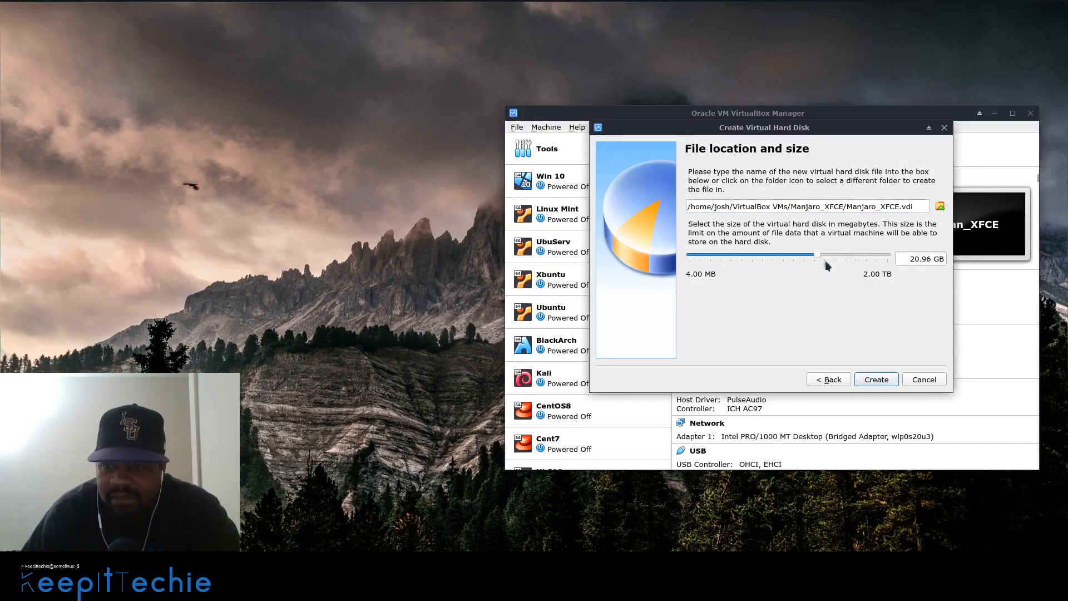
pyautogui.click(881, 382)
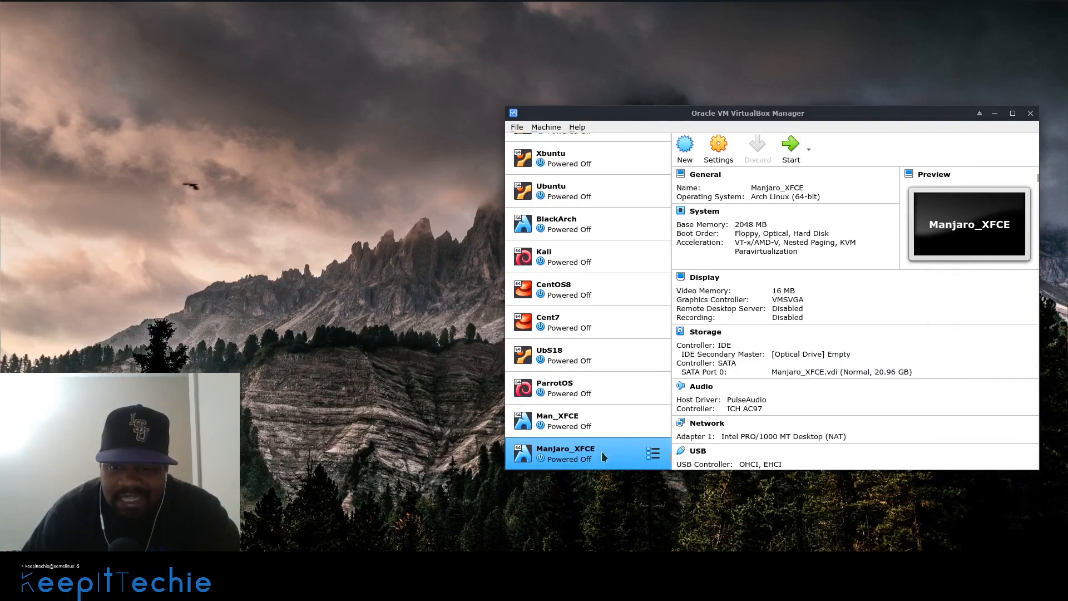
# - Open the settings of the Manjaro_XFCE machine and set its processor count to 2
pyautogui.rightClick(604, 449)
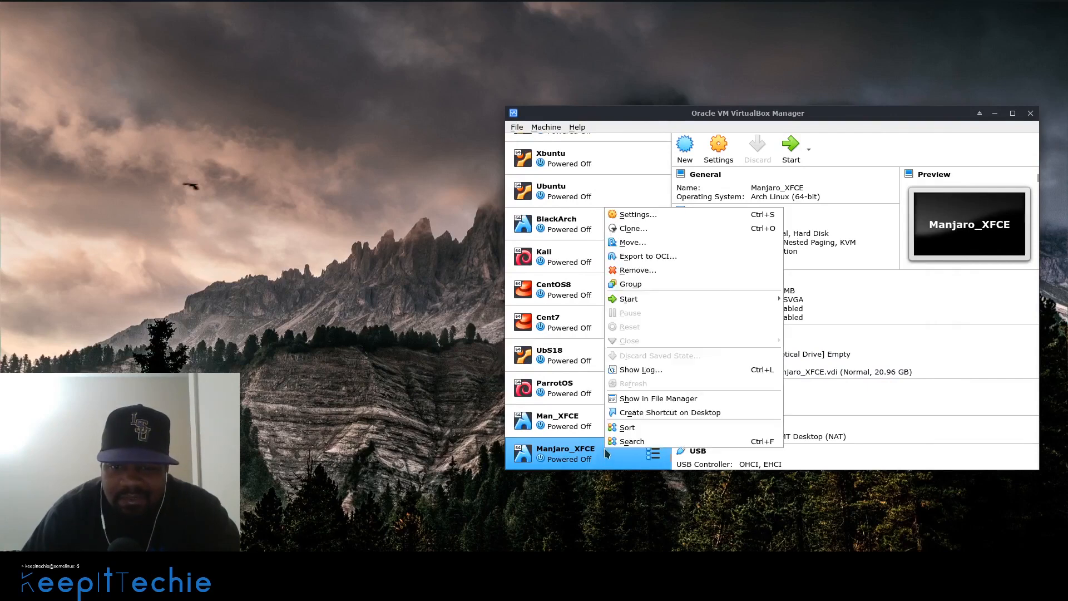
pyautogui.click(650, 217)
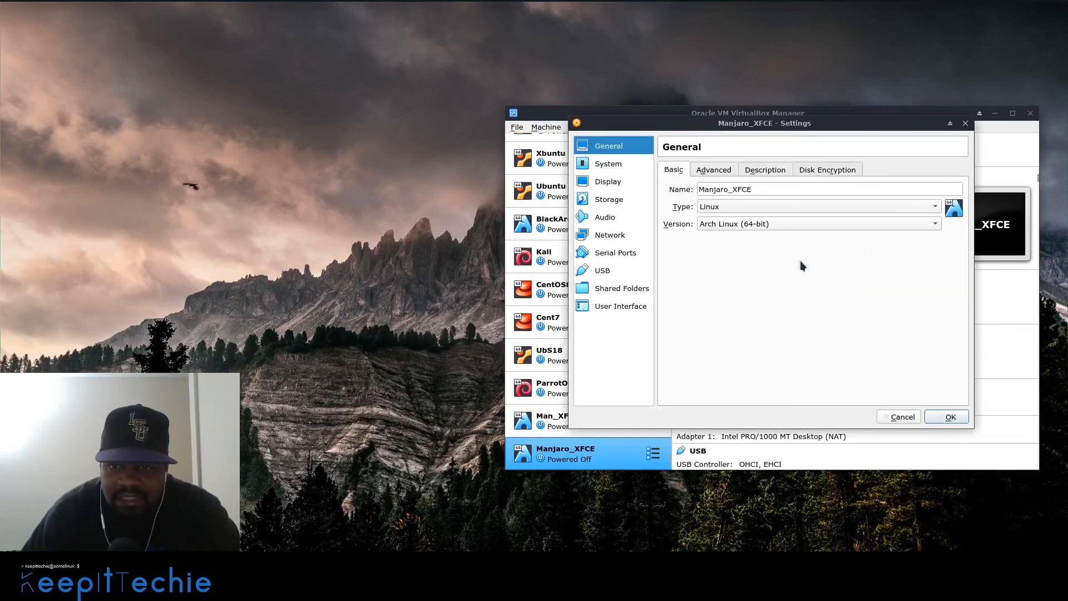
pyautogui.click(618, 165)
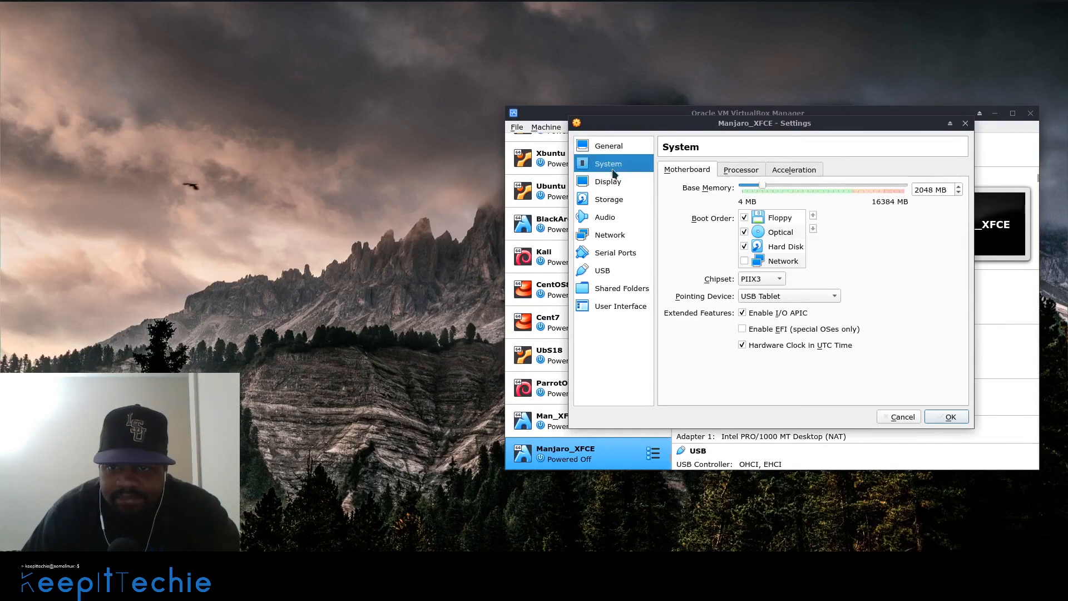
pyautogui.click(741, 170)
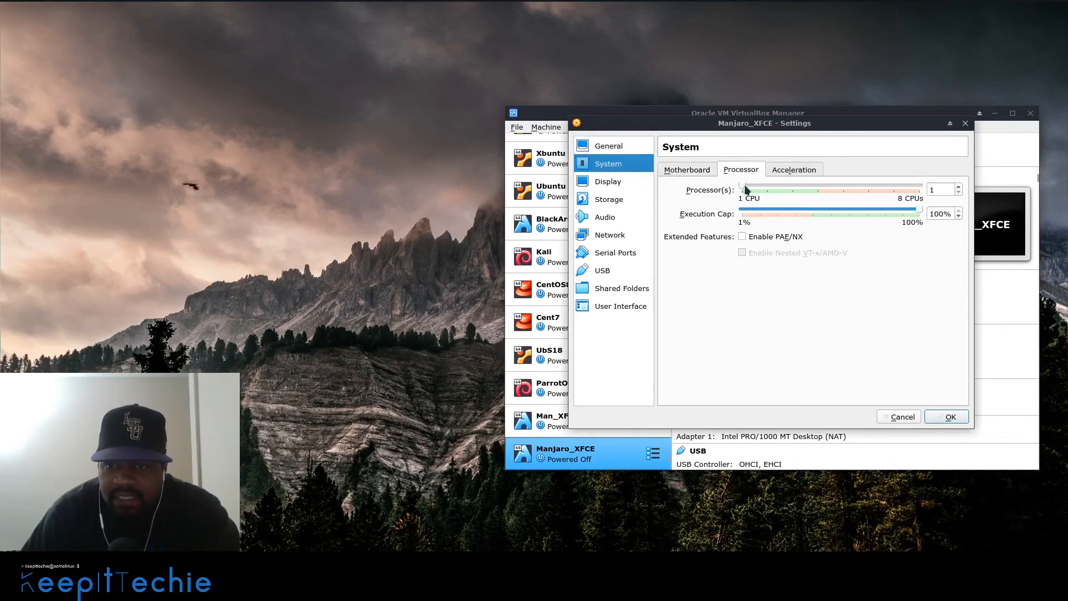
pyautogui.moveTo(744, 185); pyautogui.dragTo(765, 187)
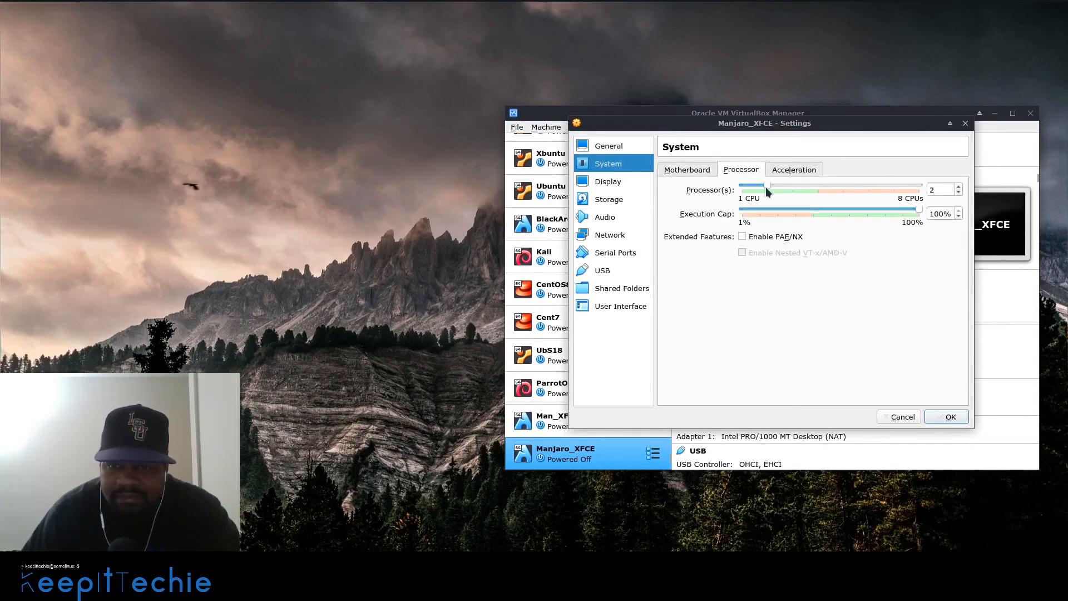
pyautogui.click(795, 170)
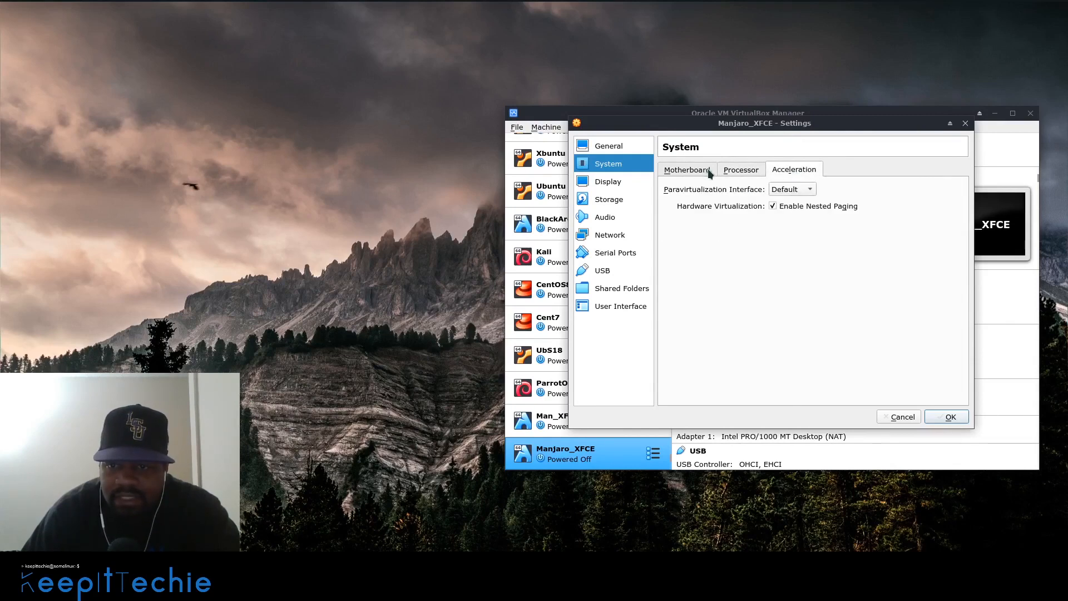
pyautogui.click(742, 170)
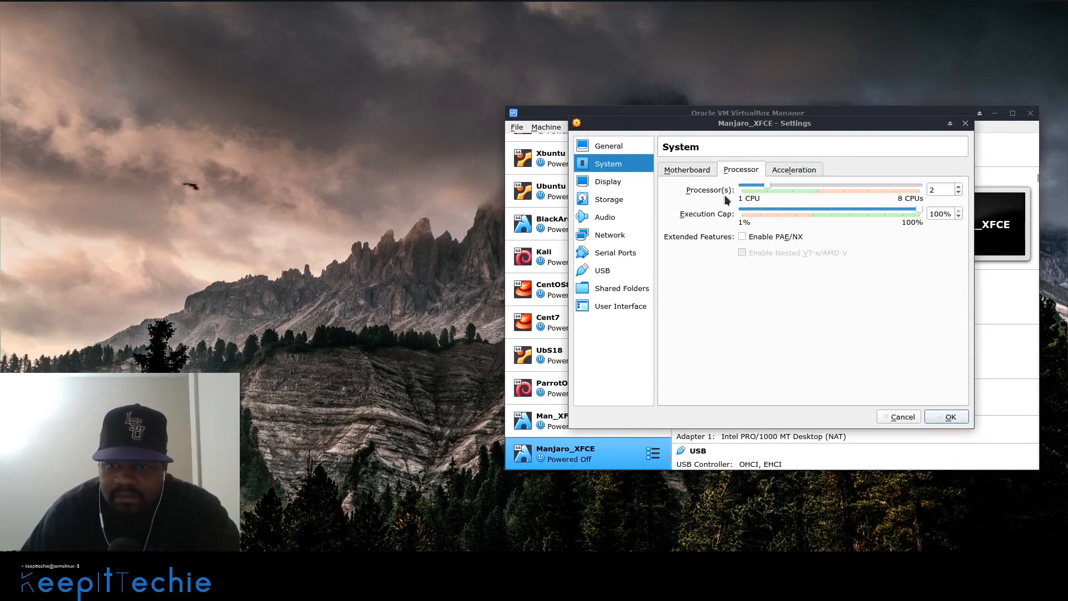
pyautogui.click(622, 183)
pyautogui.click(618, 167)
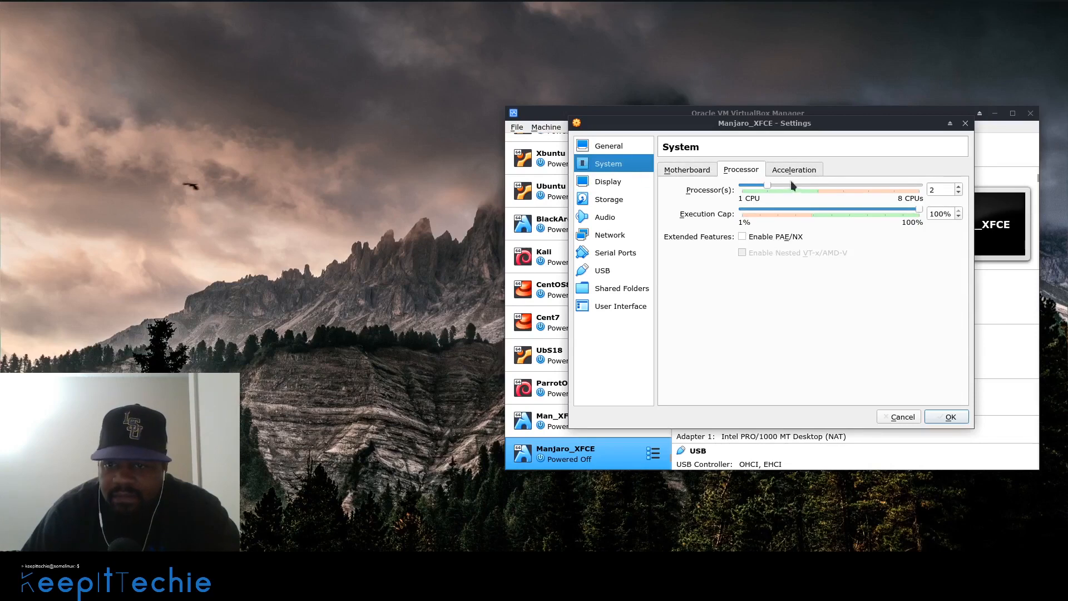
# - Raise the video memory of the Manjaro_XFCE machine to 128 MB
pyautogui.click(614, 187)
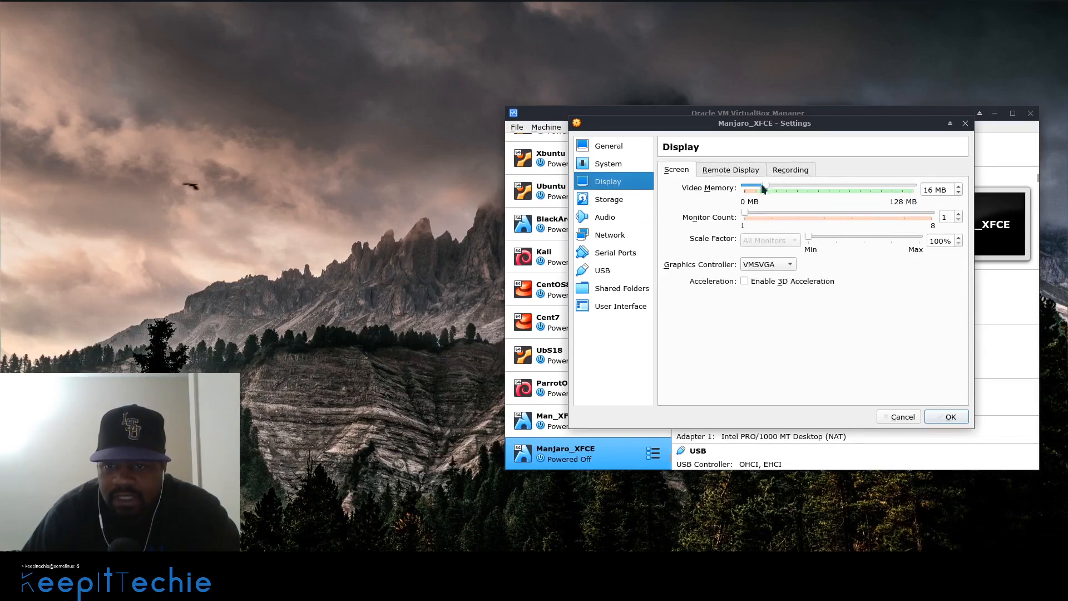
pyautogui.moveTo(764, 188); pyautogui.dragTo(926, 189)
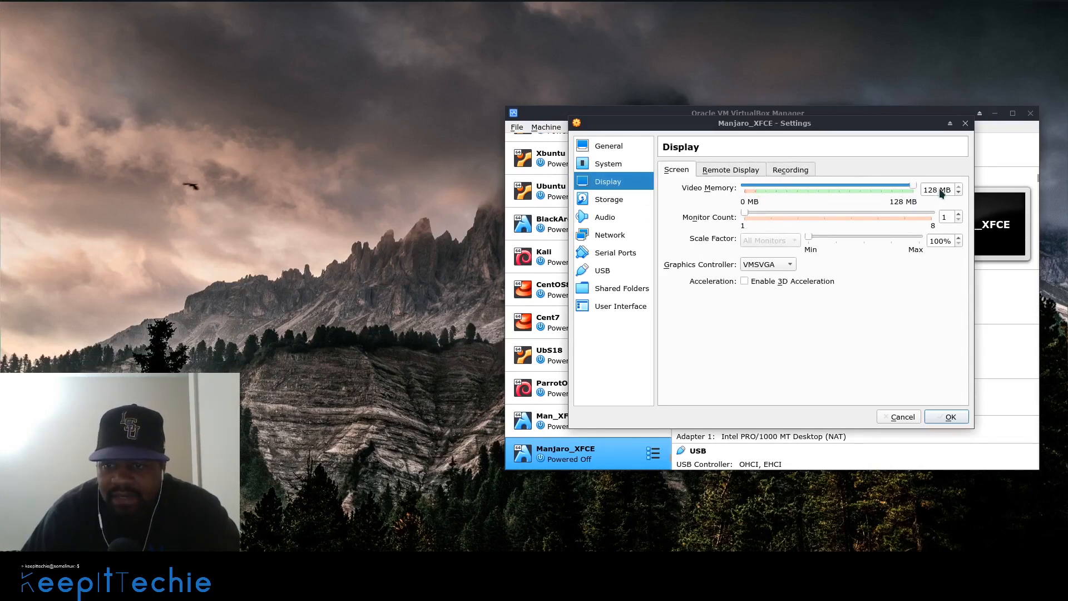
pyautogui.click(744, 281)
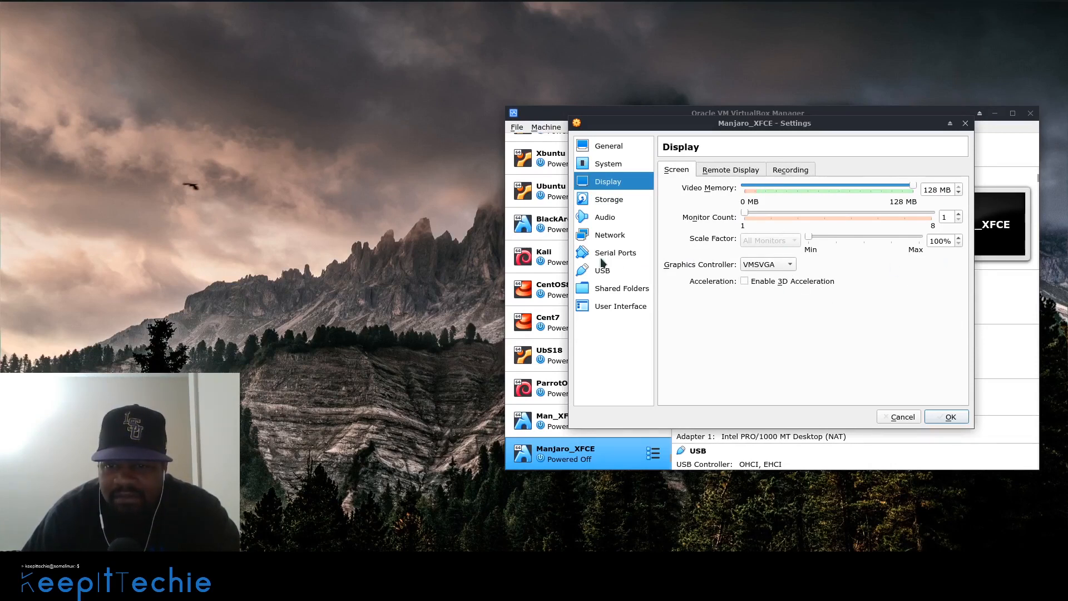
# - Load manjaro-xfce-18.1.5-191229-linux54.iso into the machine's empty IDE optical drive and mark it as a Live CD/DVD
pyautogui.click(606, 199)
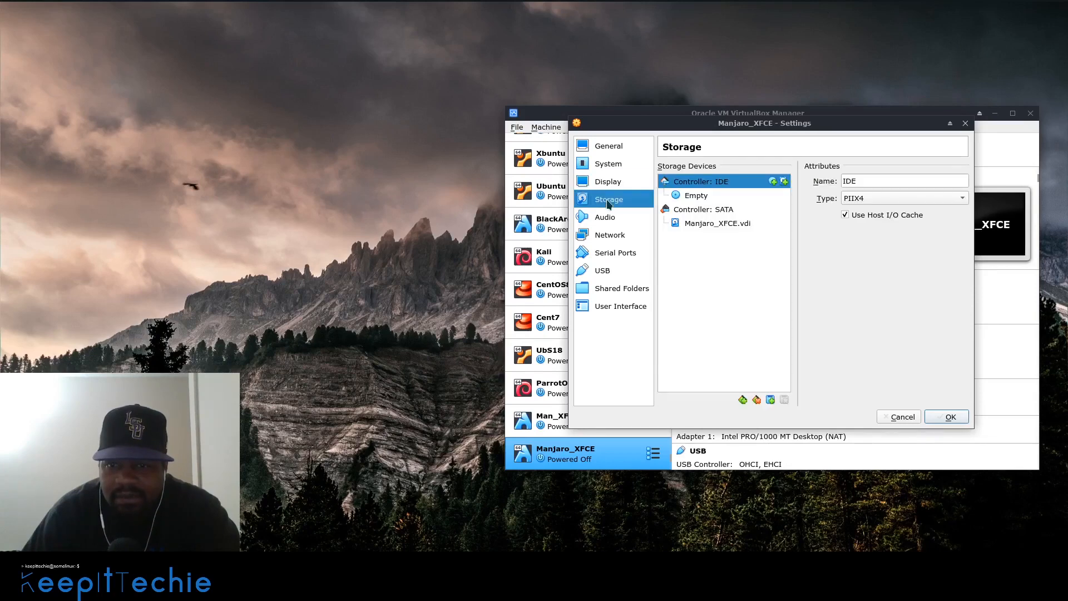
pyautogui.click(714, 196)
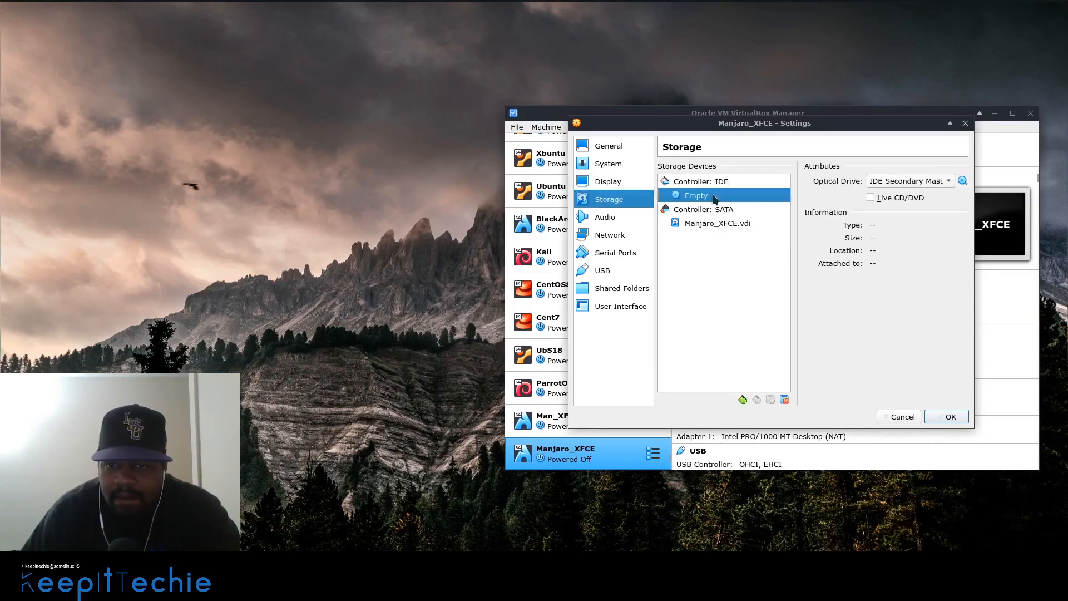
pyautogui.click(962, 182)
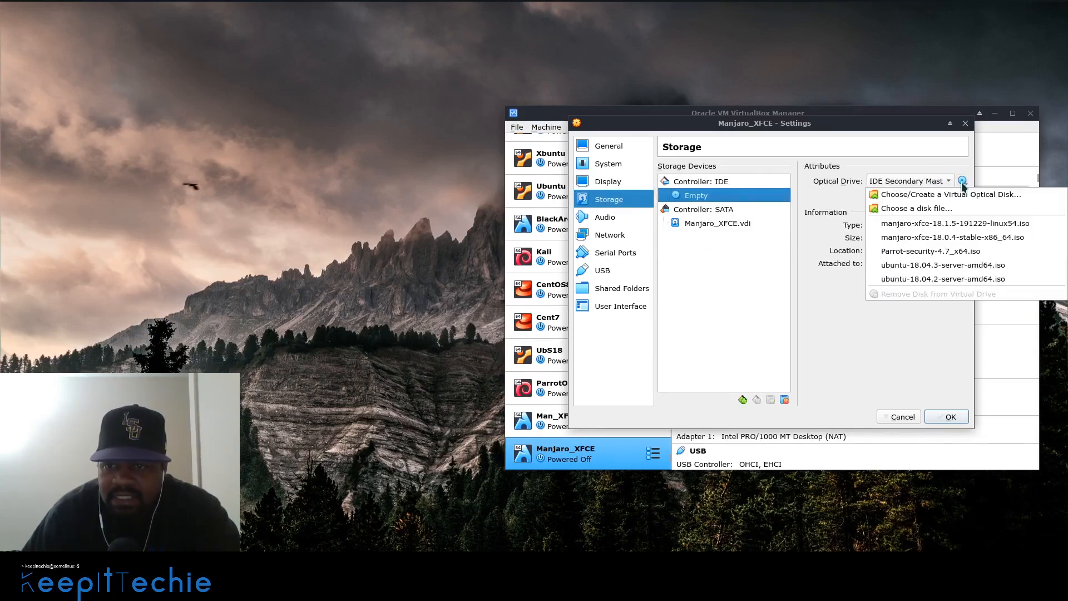
pyautogui.click(910, 224)
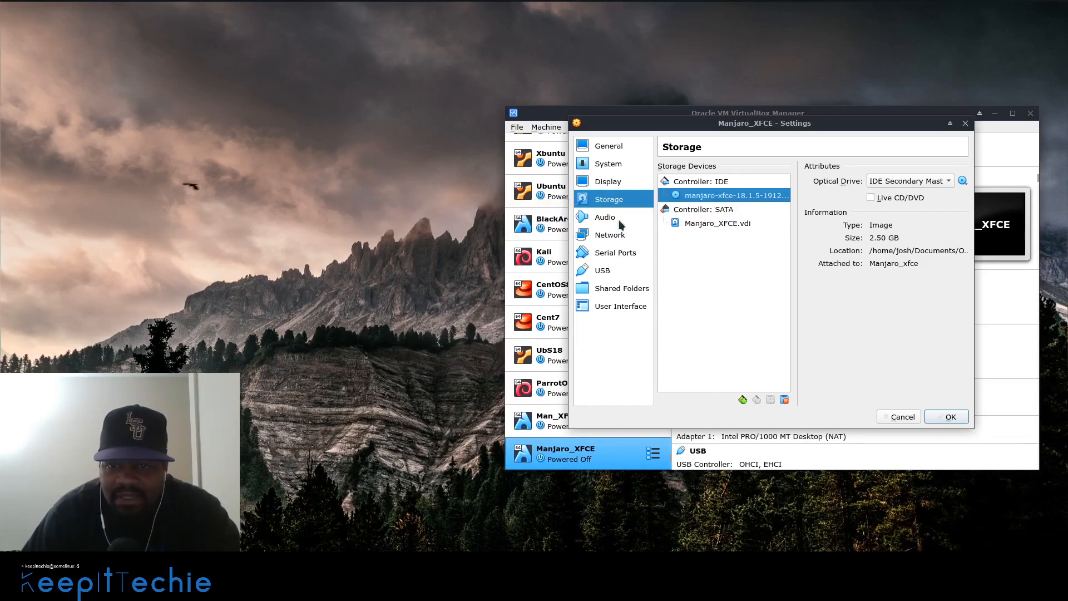
pyautogui.click(872, 197)
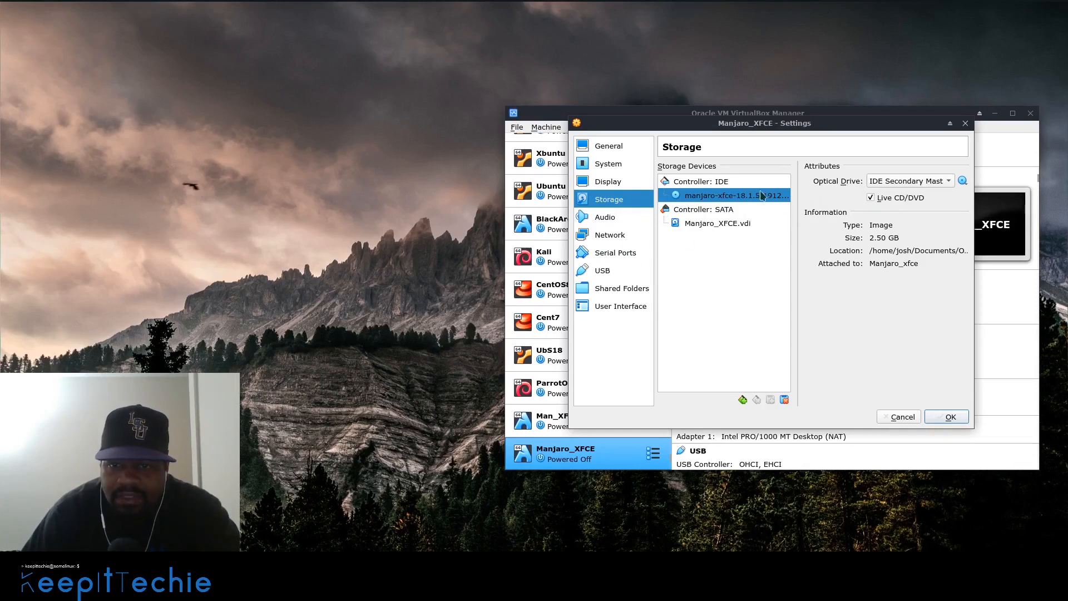
# - Attach network Adapter 1 to a Bridged Adapter and save the machine settings
pyautogui.click(607, 221)
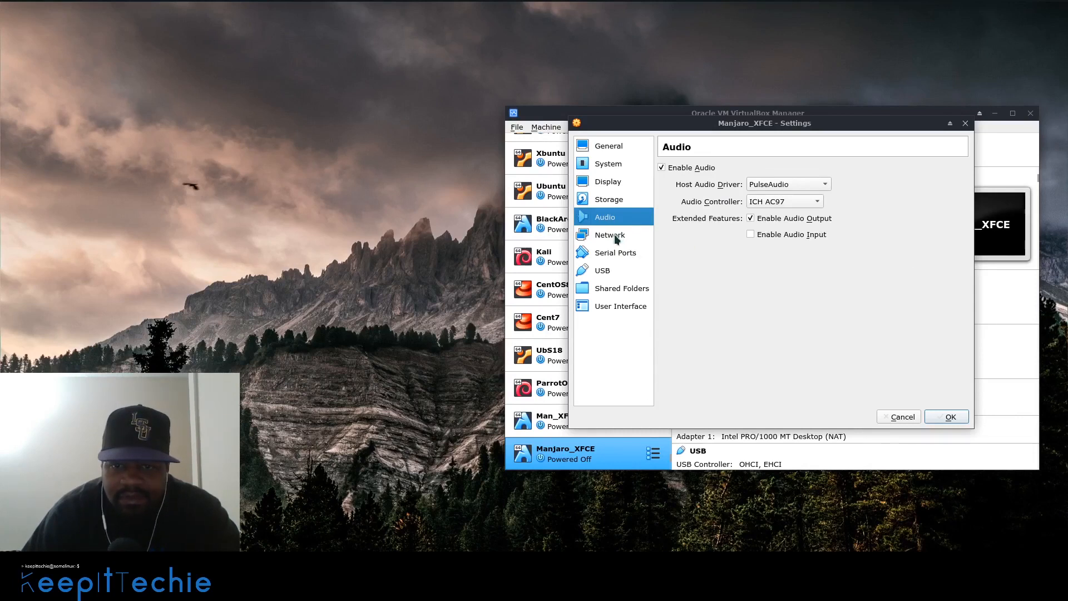
pyautogui.click(615, 238)
pyautogui.click(805, 206)
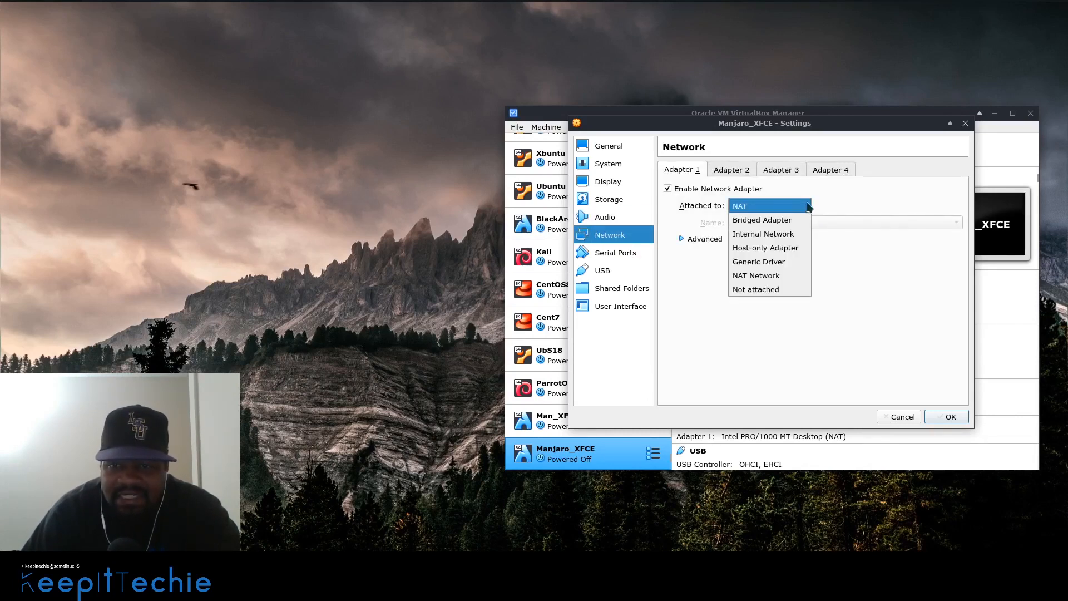
pyautogui.click(777, 219)
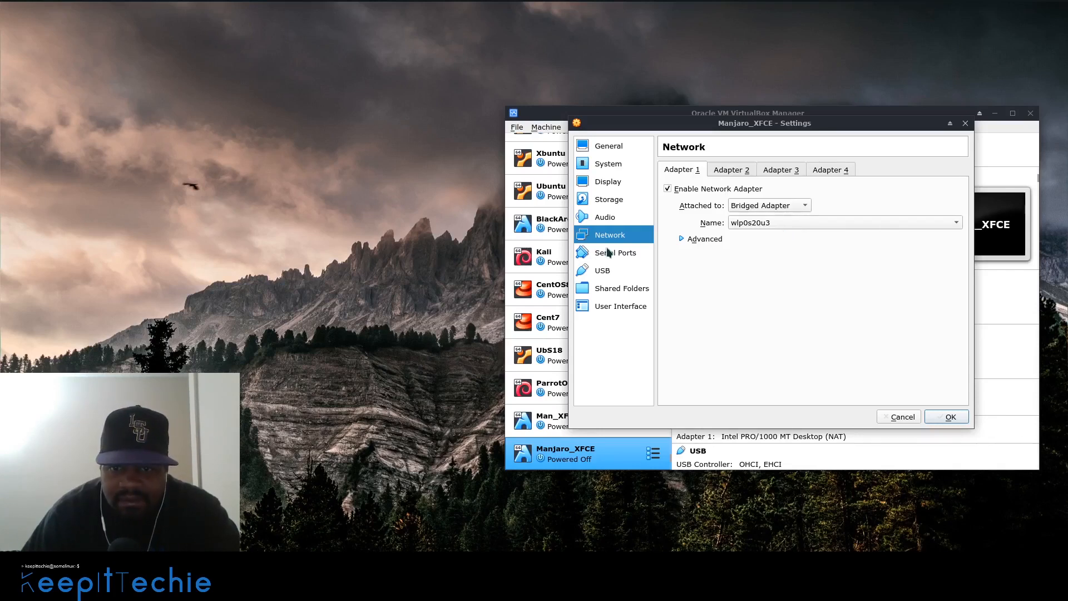
pyautogui.click(803, 207)
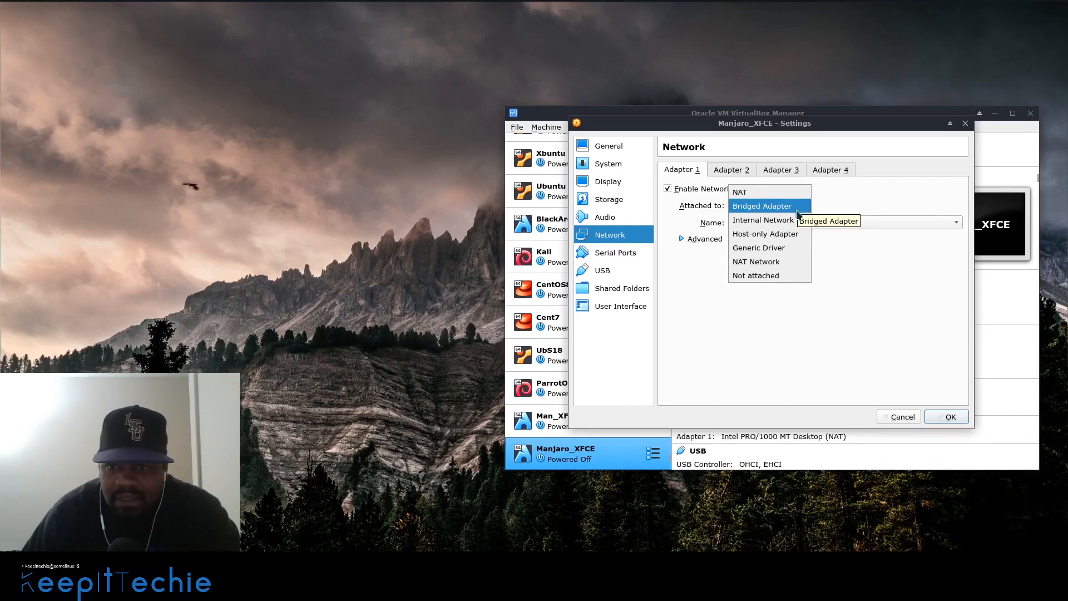
pyautogui.click(789, 207)
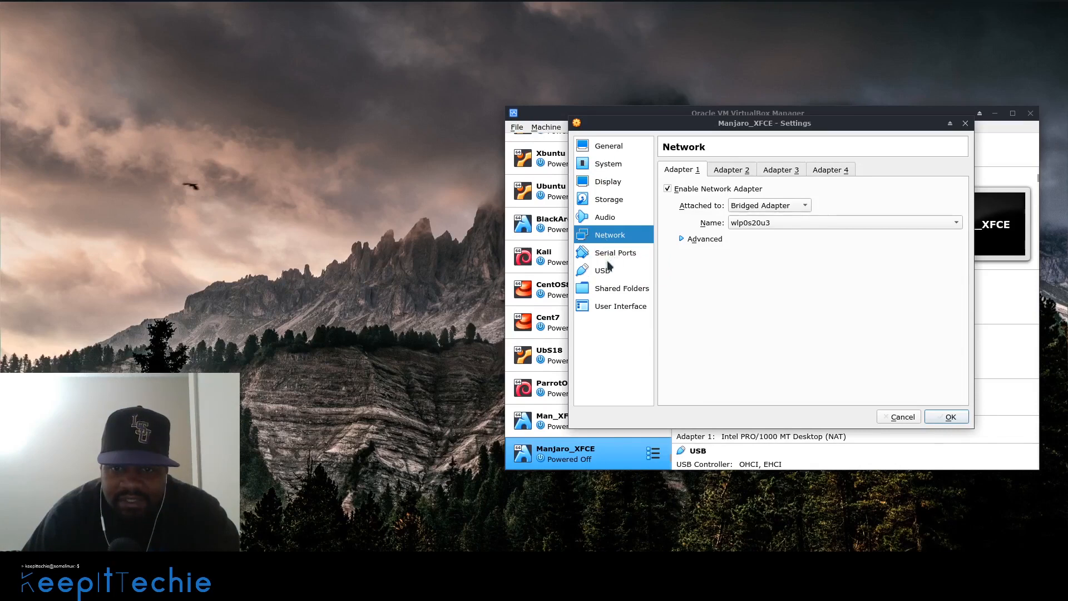
pyautogui.click(951, 416)
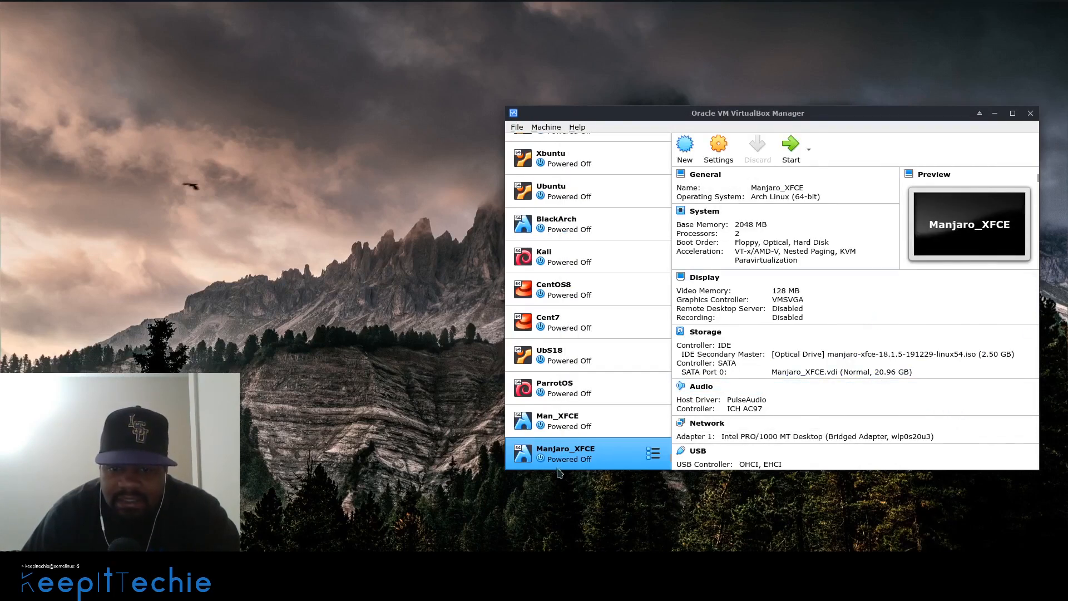
# - Start the Manjaro_XFCE machine with manjaro-xfce-18.1.5-191229-linux54.iso as its start-up disk
pyautogui.doubleClick(582, 457)
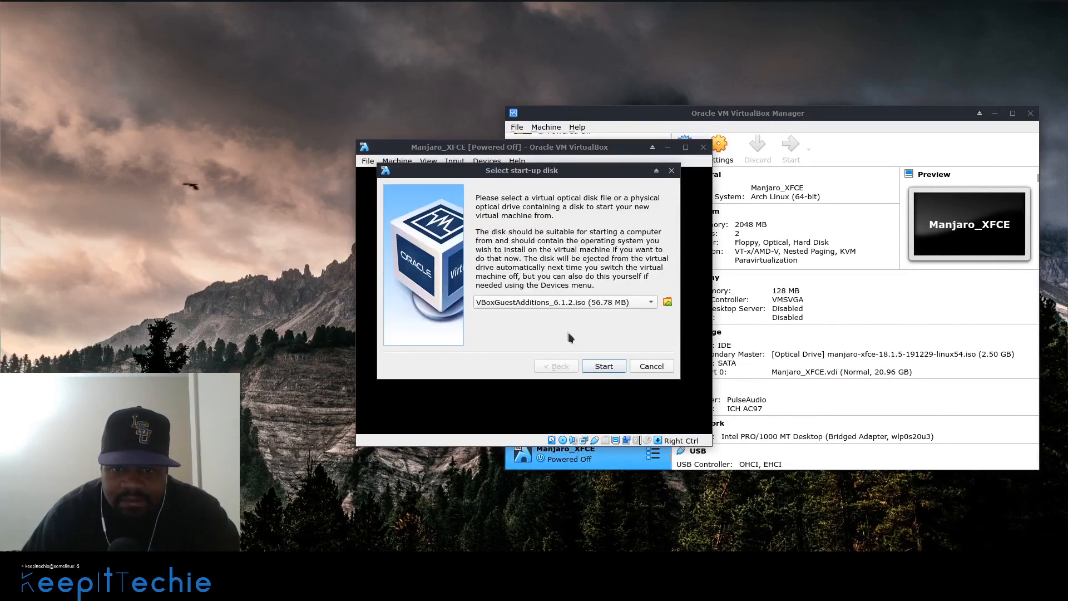
pyautogui.click(667, 302)
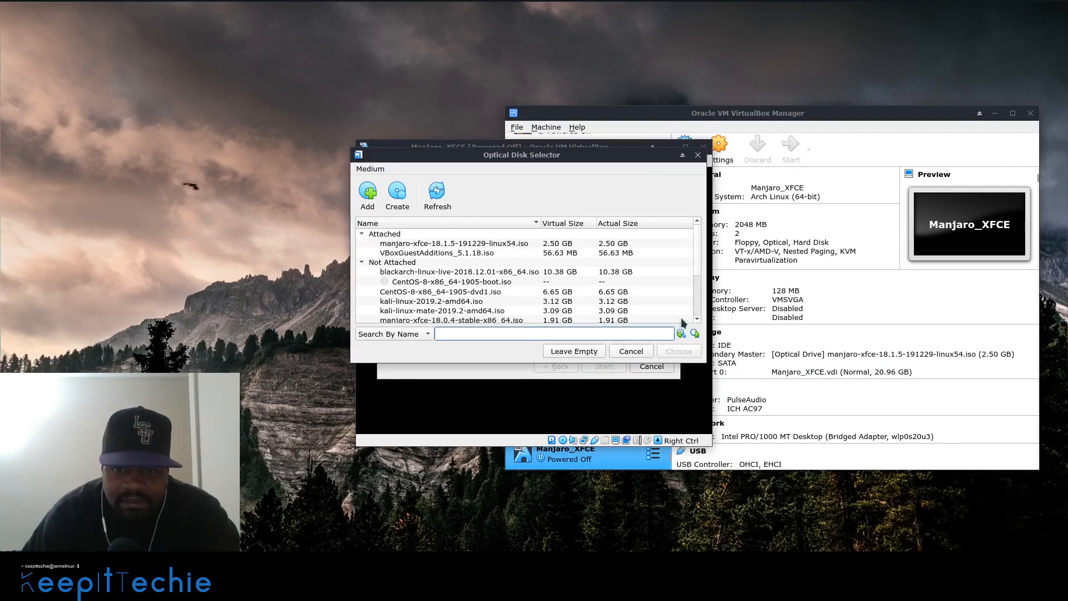
pyautogui.click(636, 353)
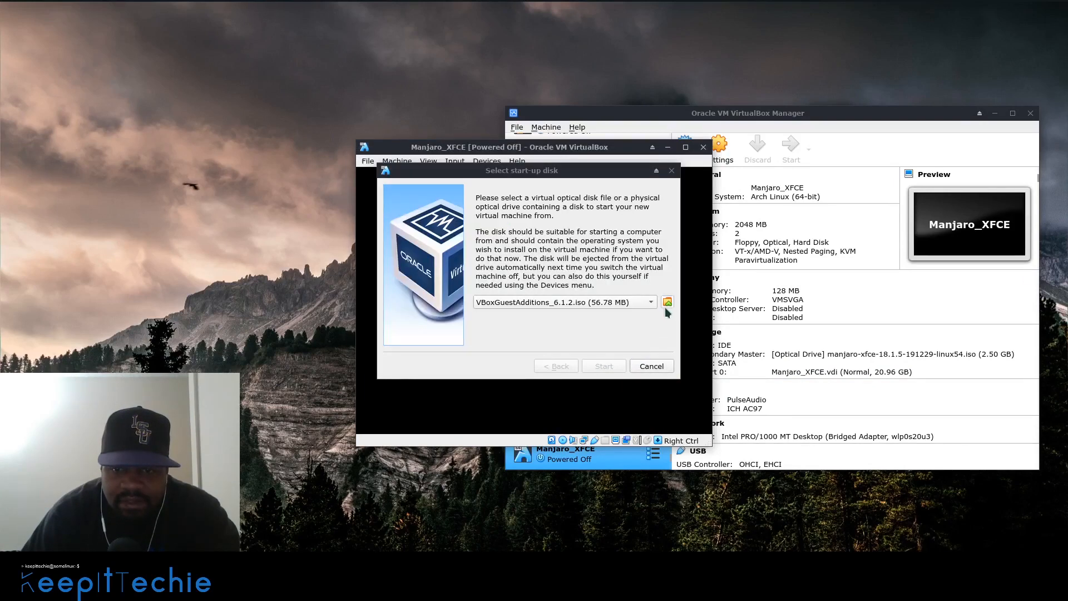
pyautogui.click(667, 303)
pyautogui.click(429, 244)
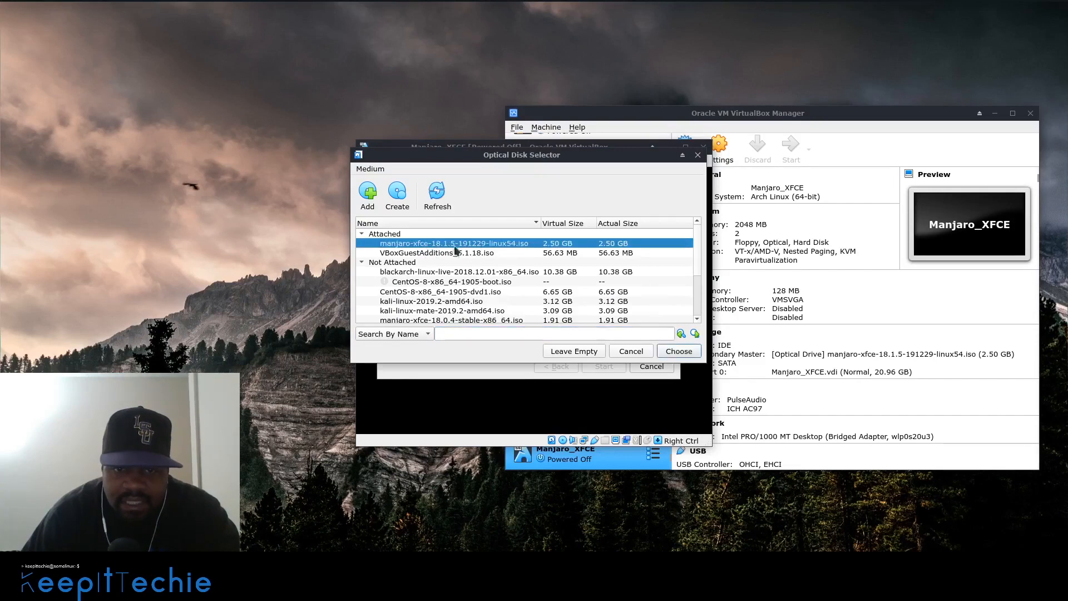
pyautogui.click(660, 356)
pyautogui.click(602, 366)
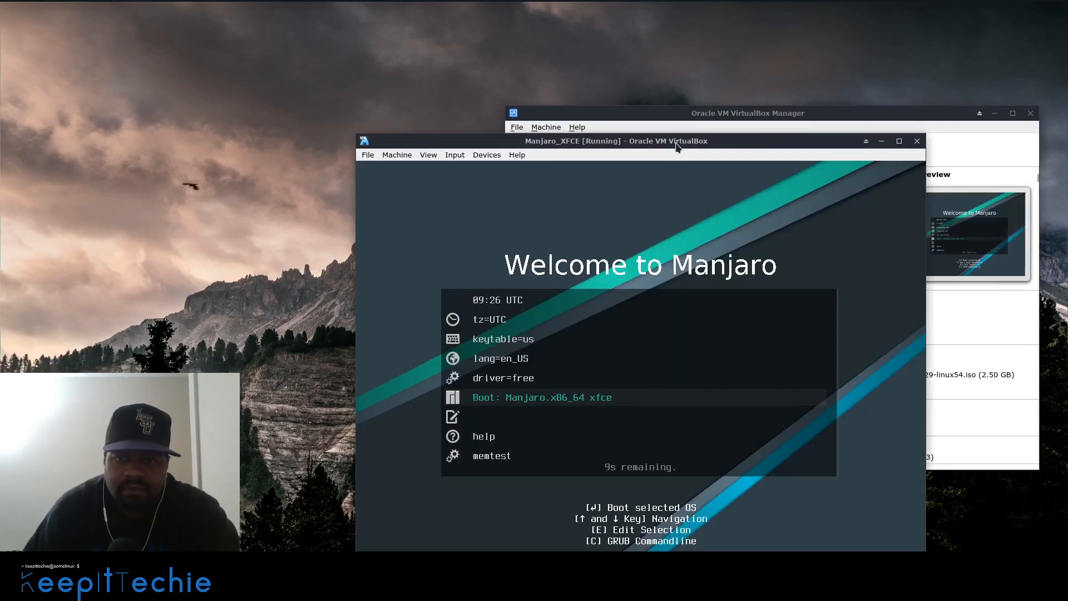
# - Look through the Manjaro boot menu options and boot the Manjaro.x86_64 xfce entry
pyautogui.moveTo(675, 140); pyautogui.dragTo(601, 76)
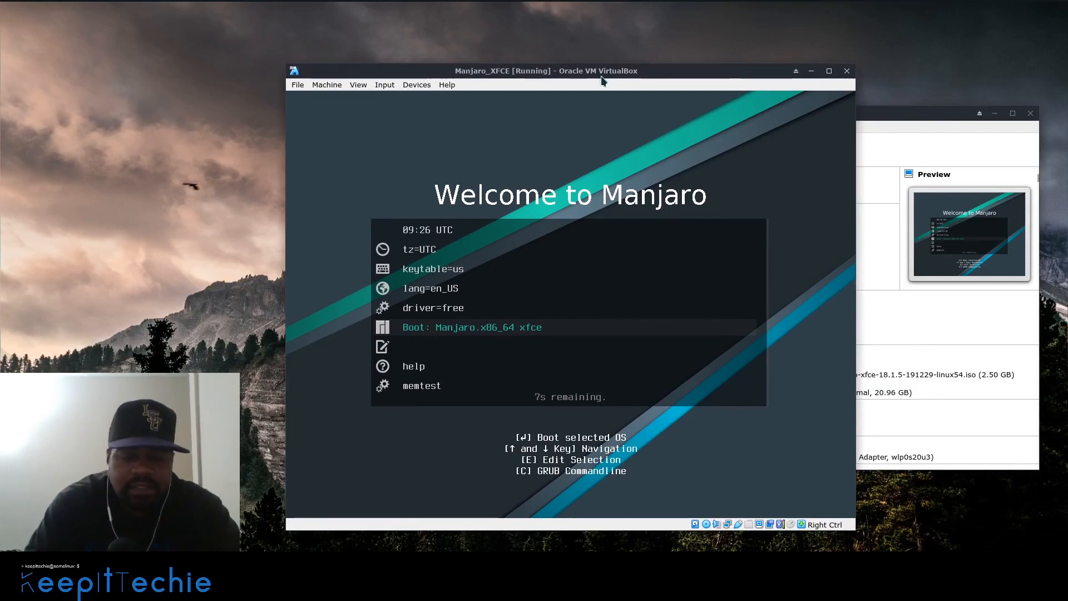
pyautogui.press('Up')
pyautogui.press('Up')
pyautogui.press('Up')
pyautogui.press('Down')
pyautogui.press('Down')
pyautogui.press('Down')
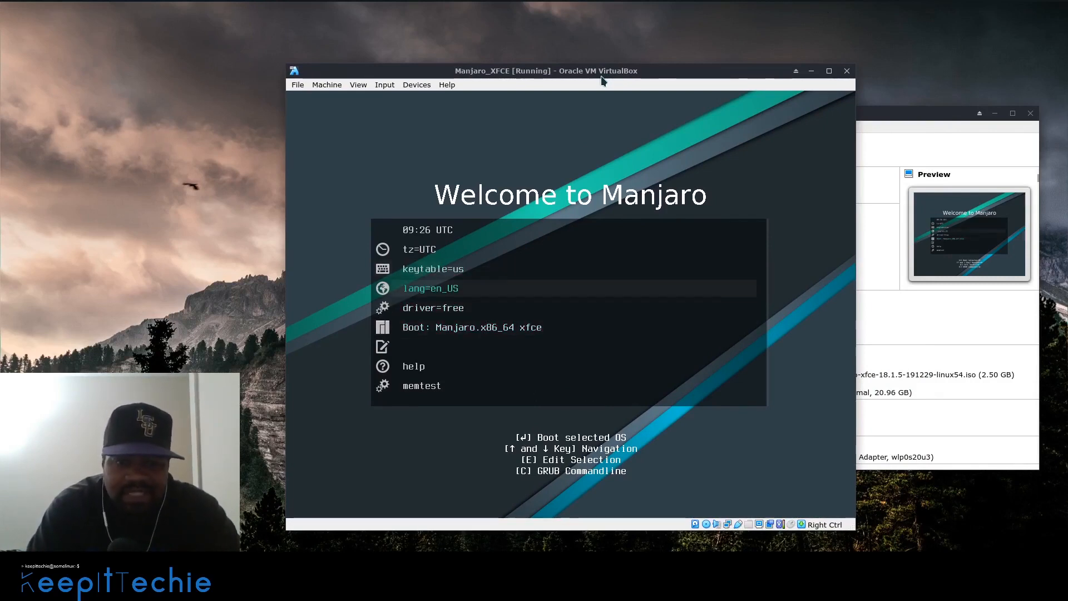
pyautogui.press('Up')
pyautogui.press('Down')
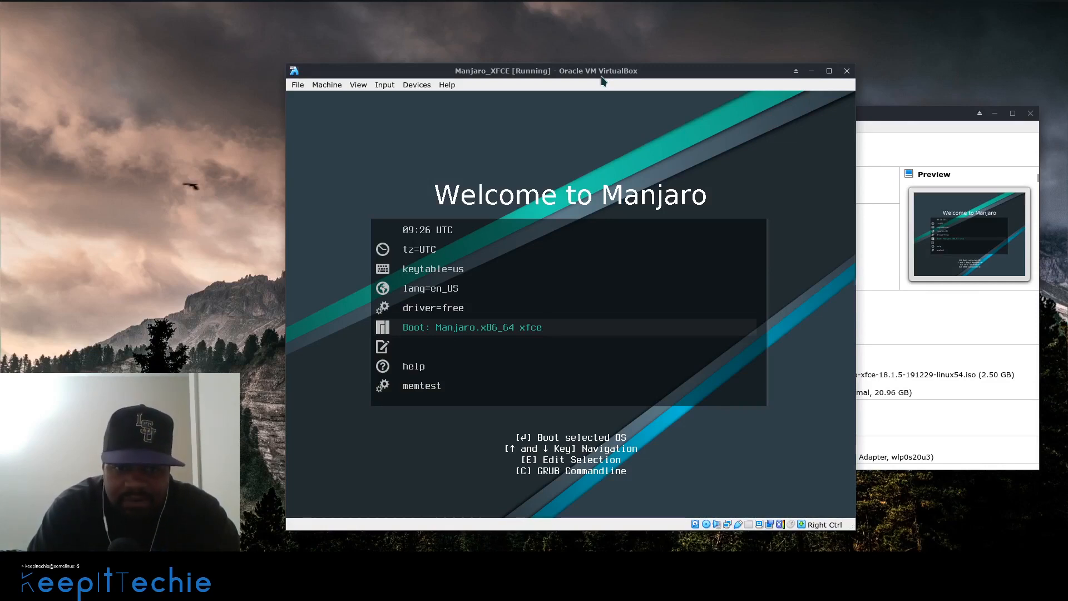
pyautogui.press('Return')
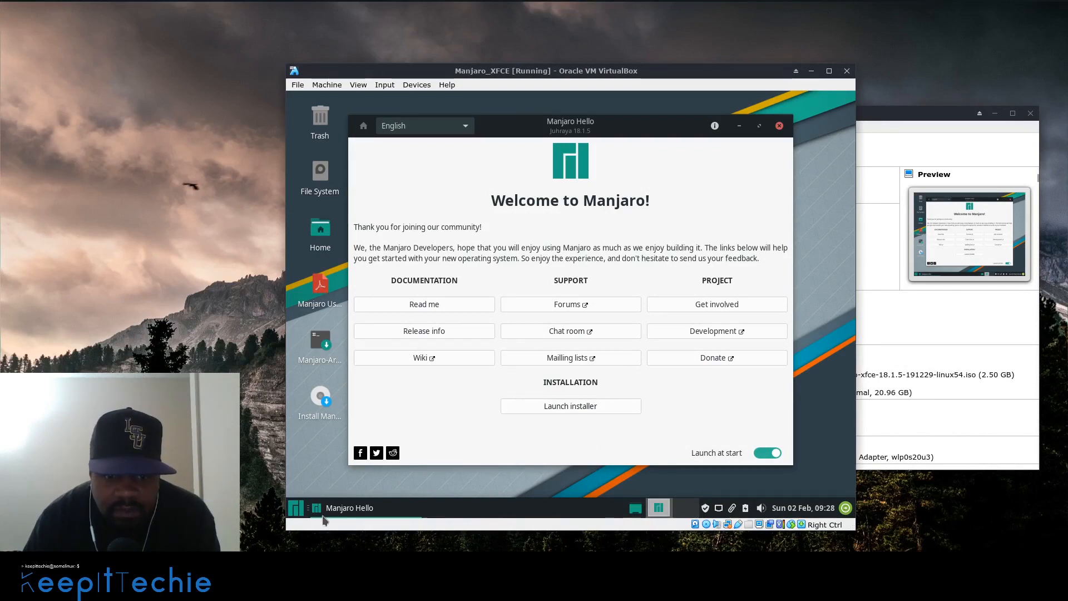
# - Open the display settings of the Manjaro live desktop and set the resolution to 1280x960
pyautogui.click(293, 507)
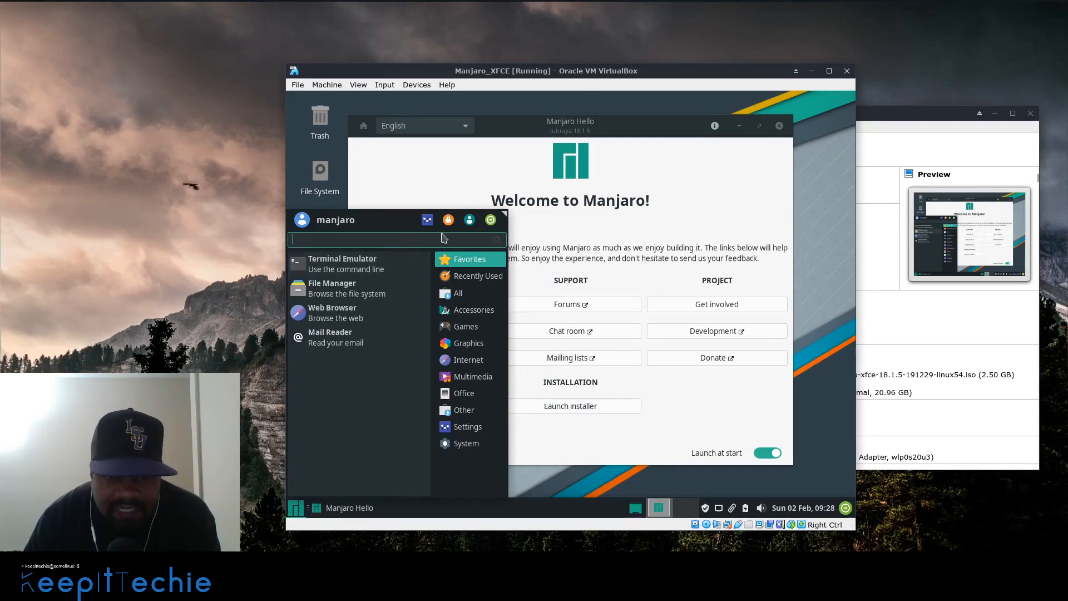
pyautogui.click(426, 221)
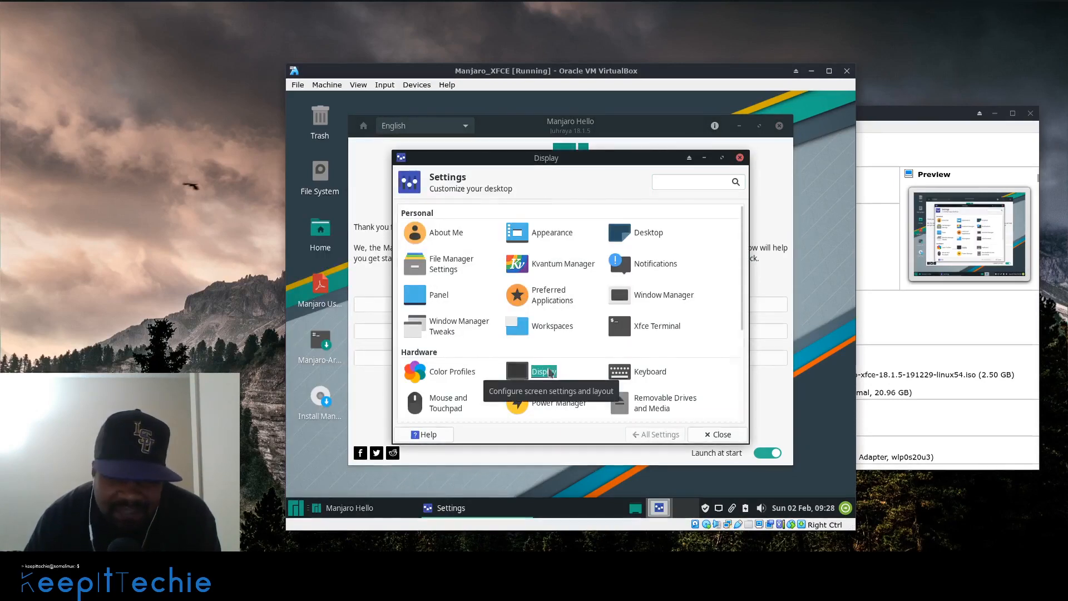
pyautogui.click(549, 372)
pyautogui.click(735, 264)
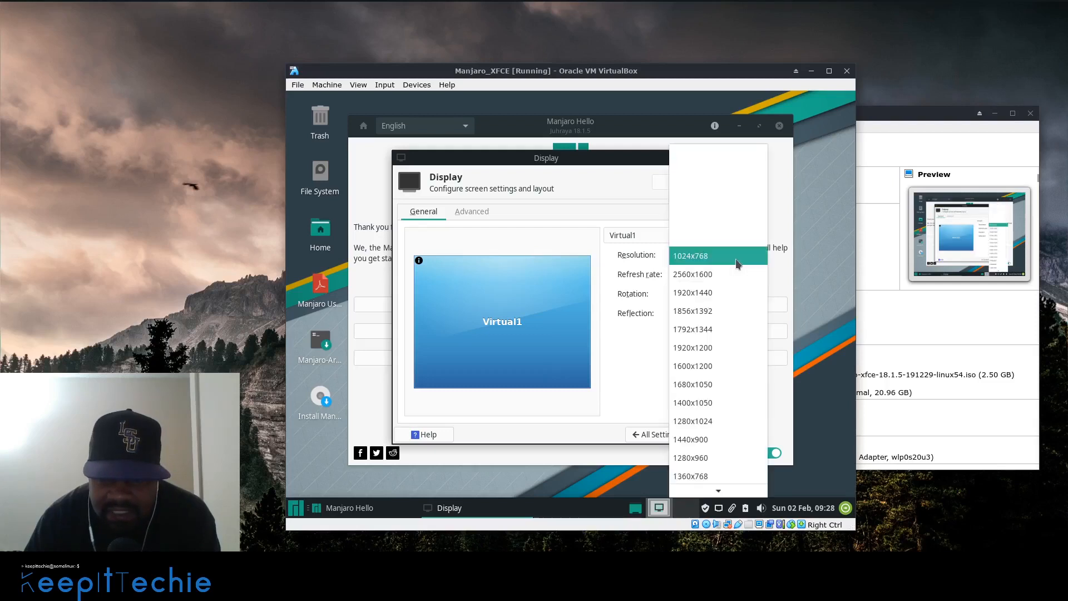
pyautogui.click(714, 461)
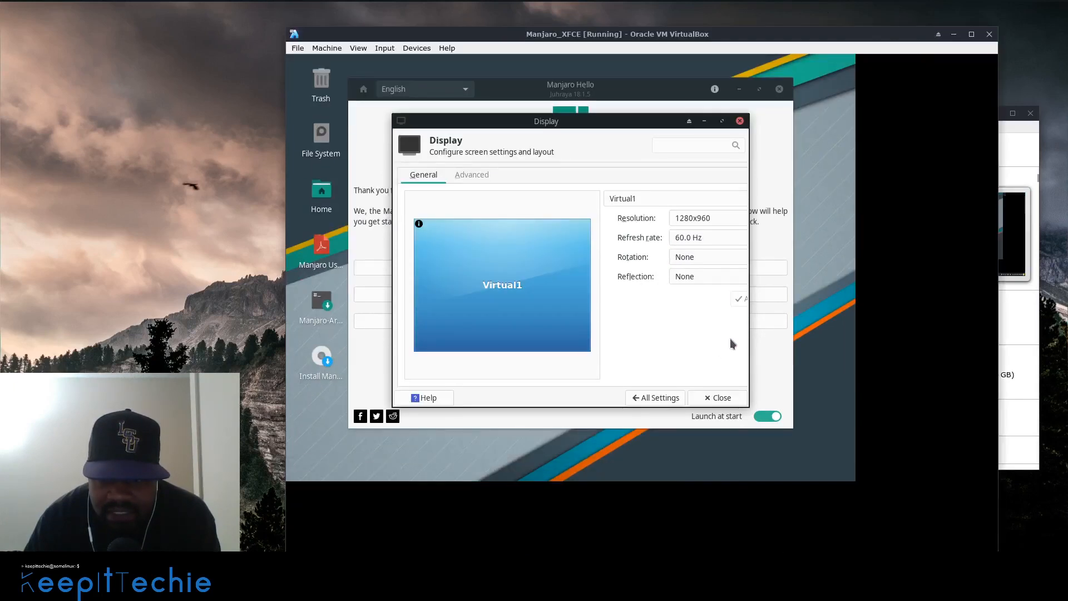
# - Apply the new resolution to the live desktop and close the display settings
pyautogui.click(736, 302)
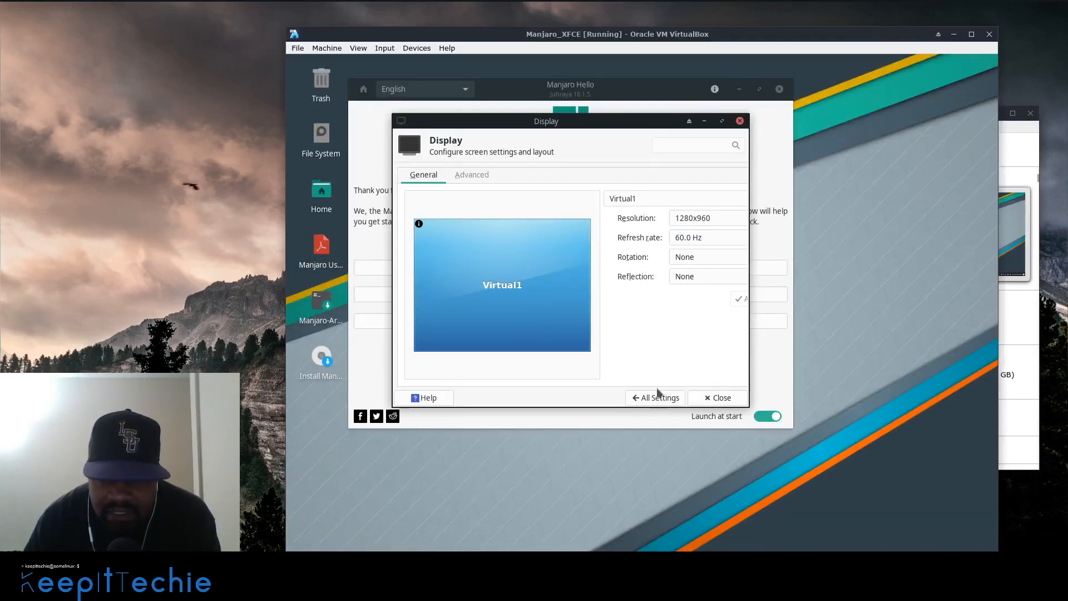
pyautogui.click(719, 398)
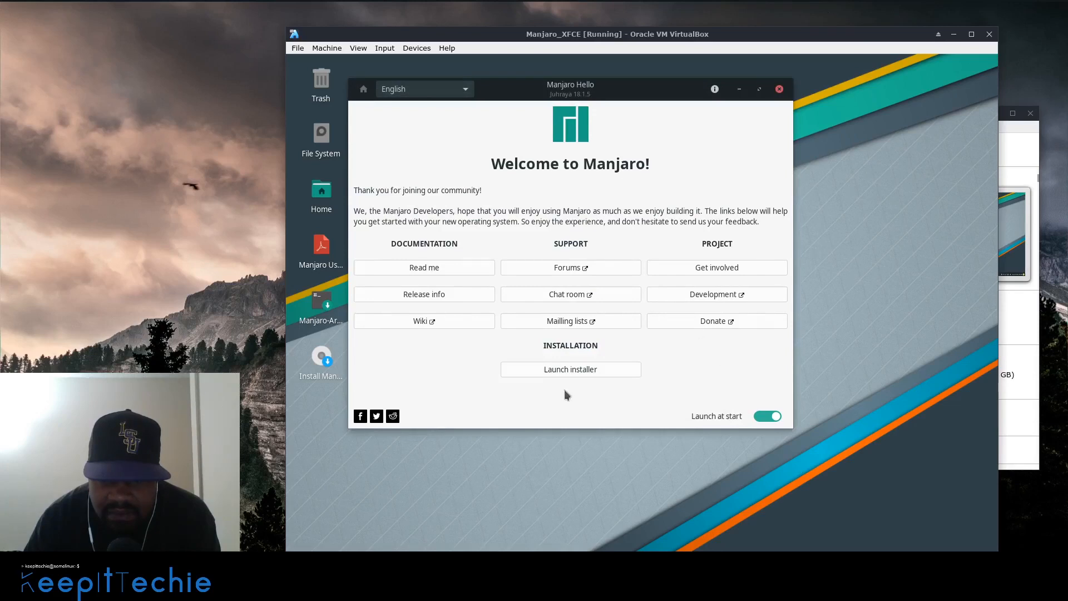
# - Launch the Manjaro installer and accept American English, the America/Los Angeles time zone and the default English (US) keyboard
pyautogui.moveTo(607, 90); pyautogui.dragTo(667, 91)
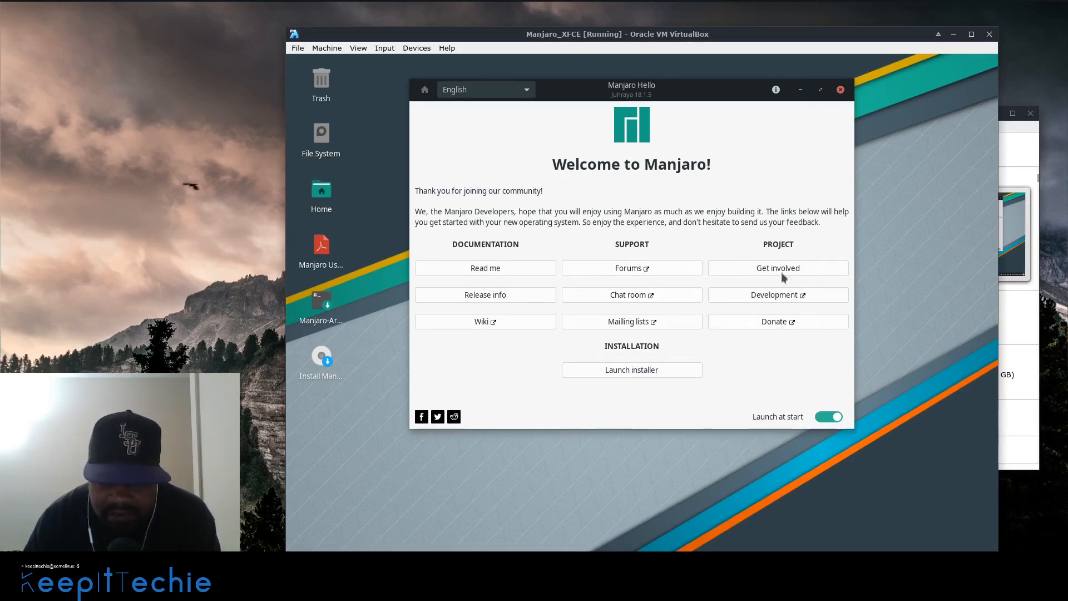
pyautogui.click(637, 373)
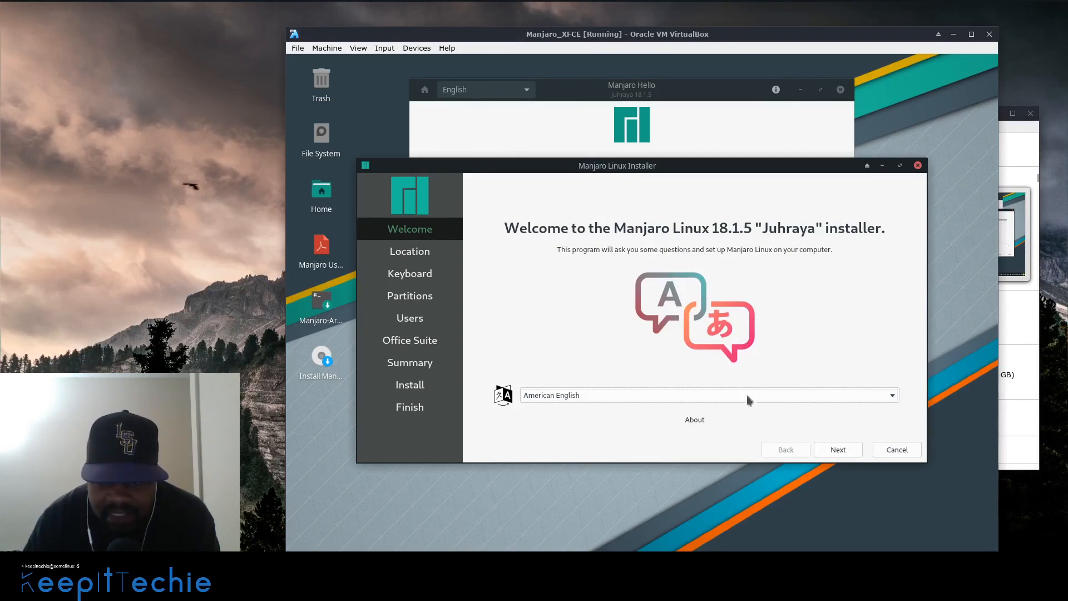
pyautogui.click(836, 454)
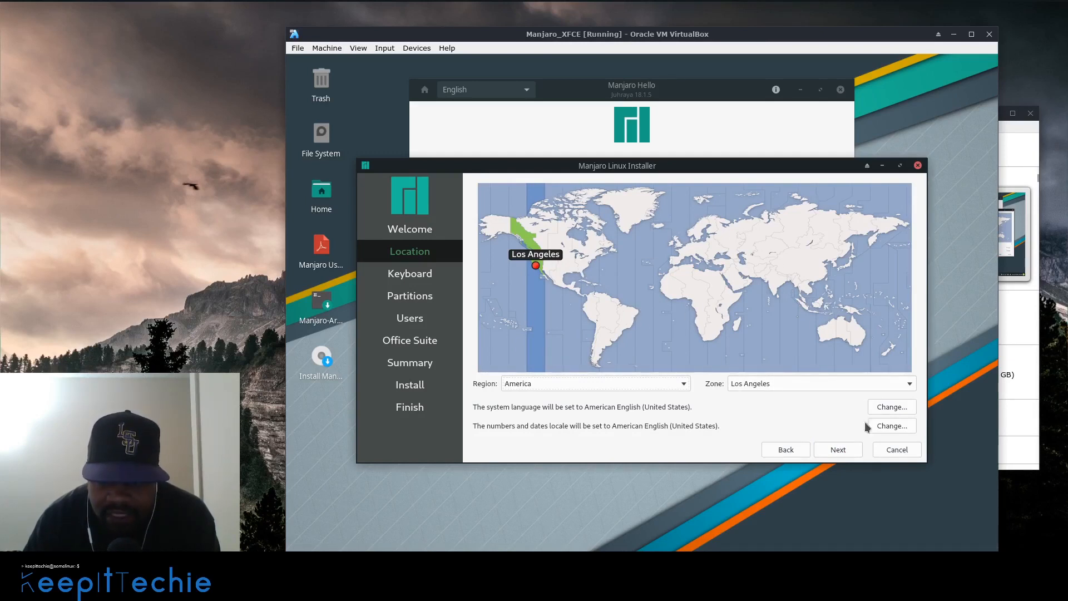
pyautogui.click(843, 448)
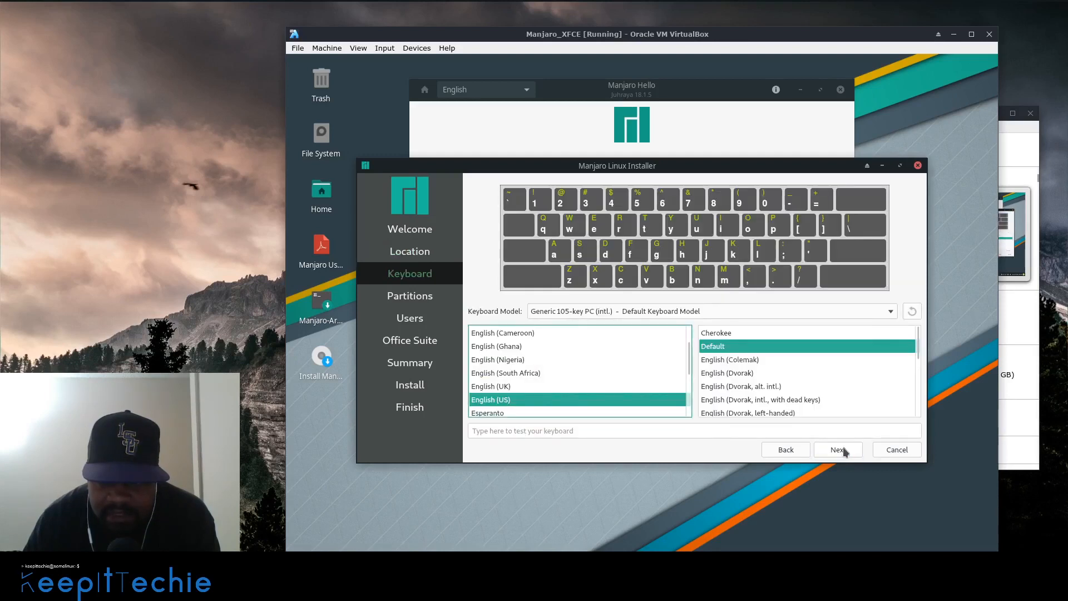
pyautogui.click(843, 449)
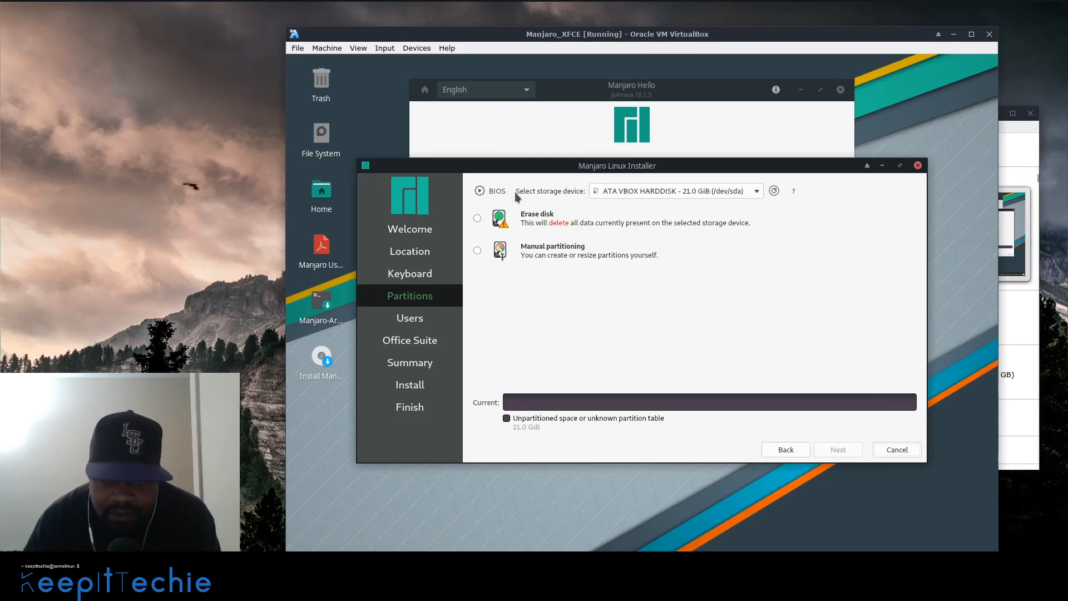
# - Choose to erase the VBOX hard disk with No Swap and continue to the user account setup
pyautogui.click(478, 219)
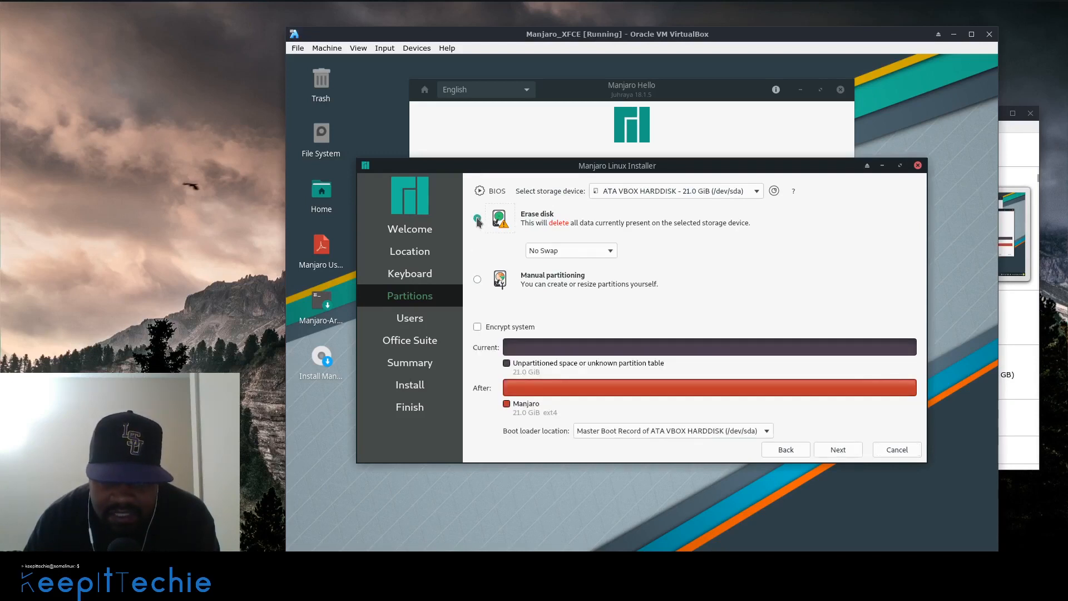
pyautogui.click(612, 253)
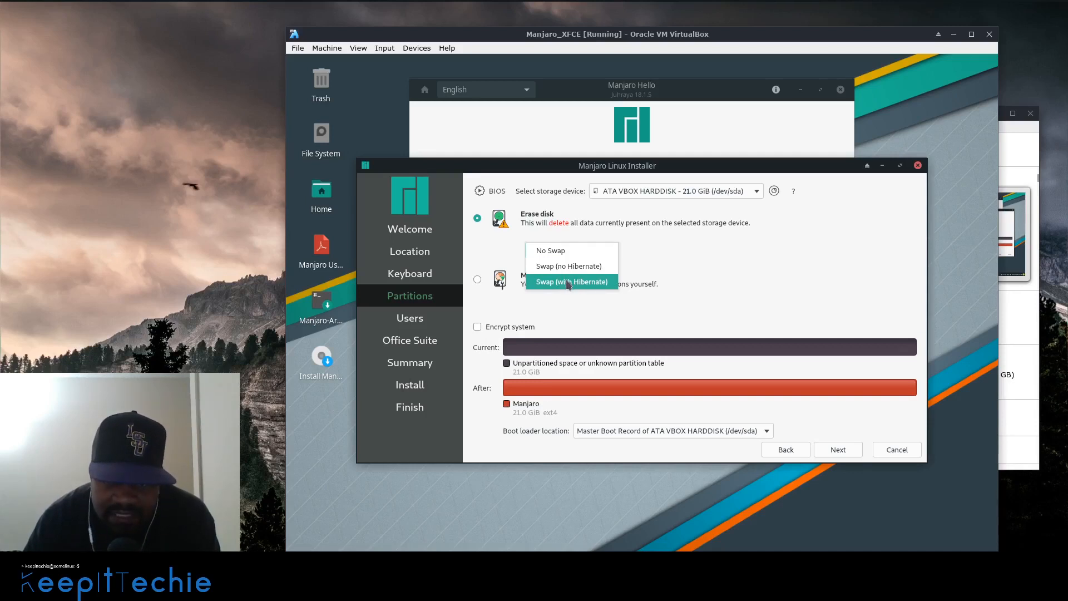
pyautogui.click(569, 252)
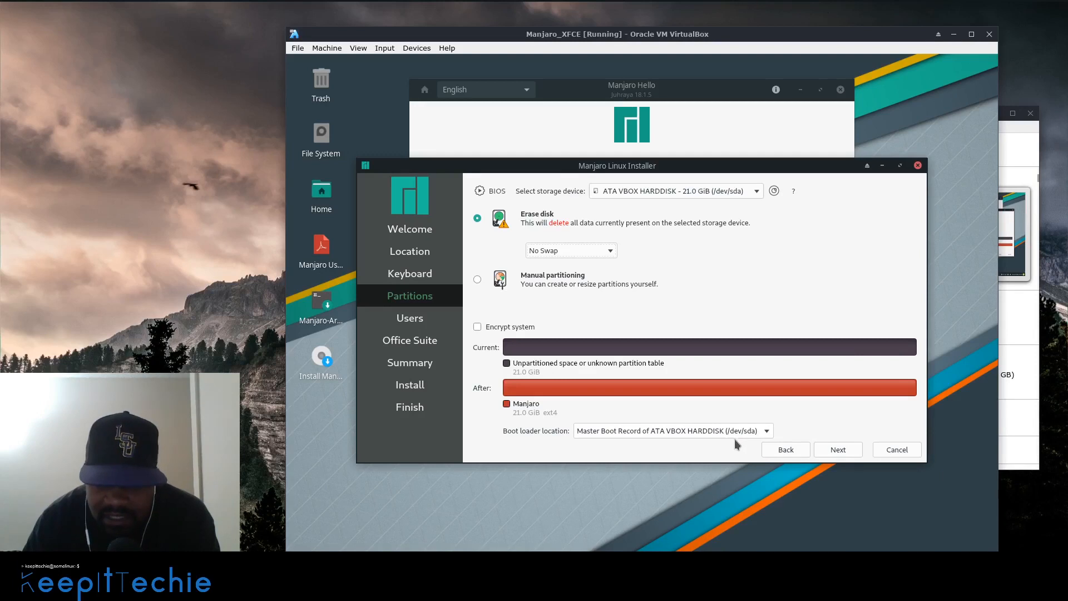
pyautogui.click(846, 448)
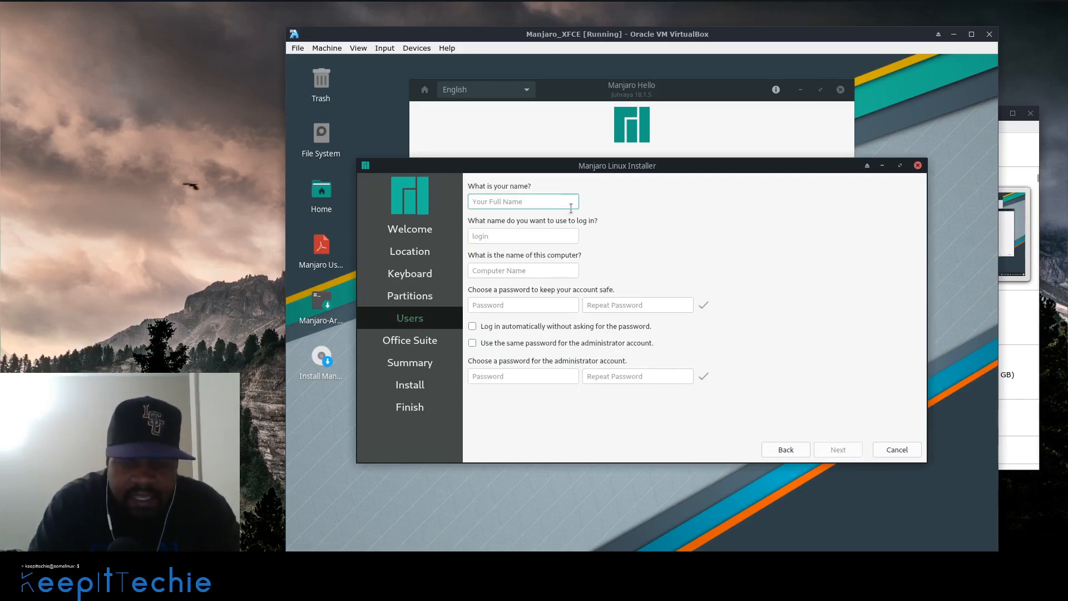
# - Enter the user's name for the new account
pyautogui.write('josh')
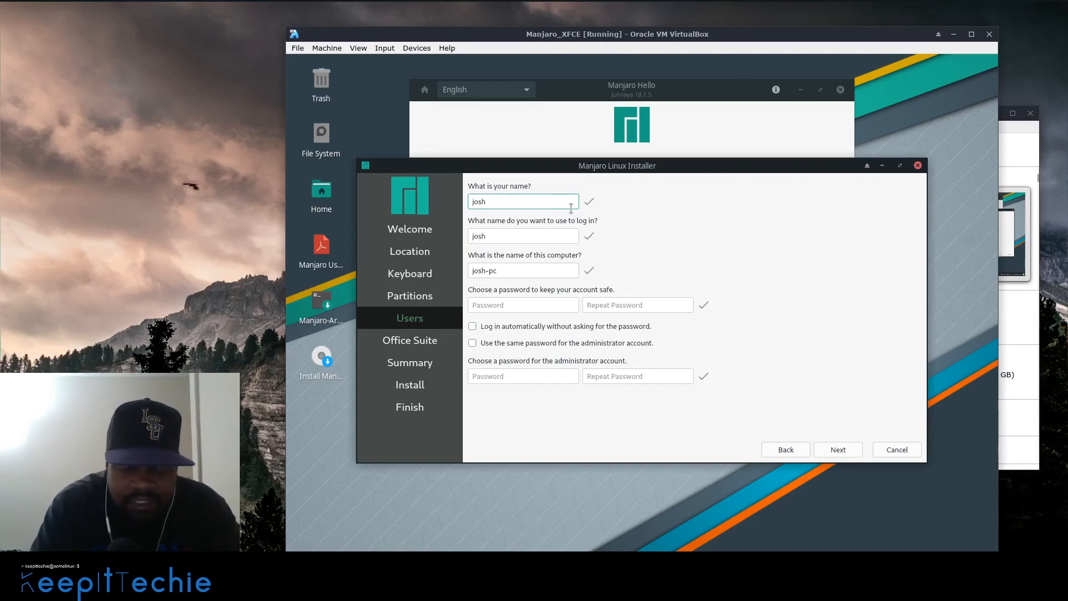
pyautogui.press('Tab')
pyautogui.press('Tab')
pyautogui.press('Tab')
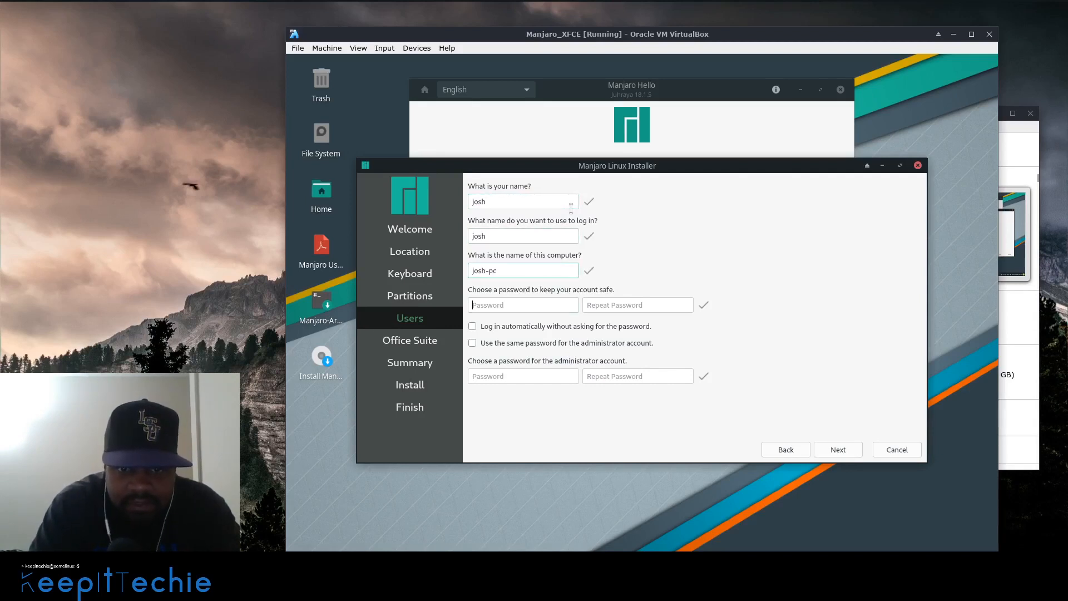
# - Set the computer name to man-pc
pyautogui.click(499, 279)
pyautogui.click(512, 301)
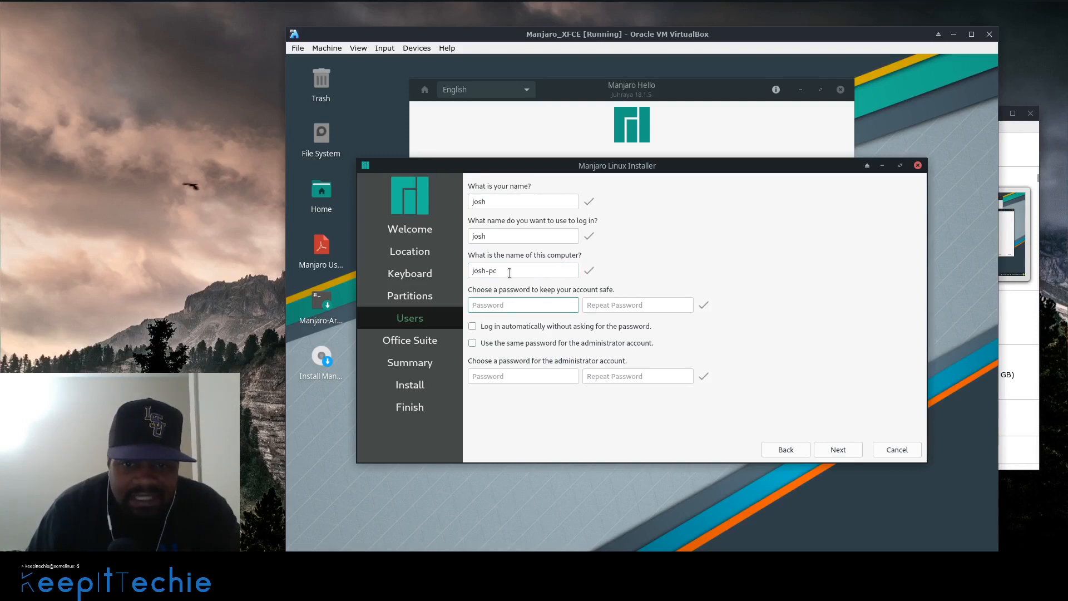
pyautogui.click(482, 276)
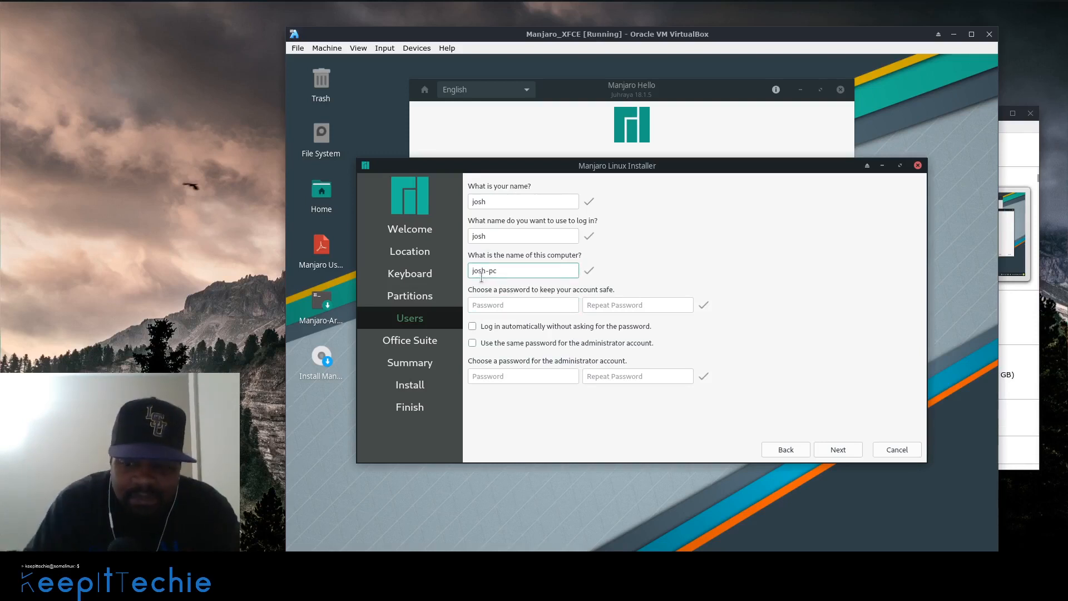
pyautogui.press('BackSpace')
pyautogui.press('BackSpace')
pyautogui.press('BackSpace')
pyautogui.press('BackSpace')
pyautogui.write('man')
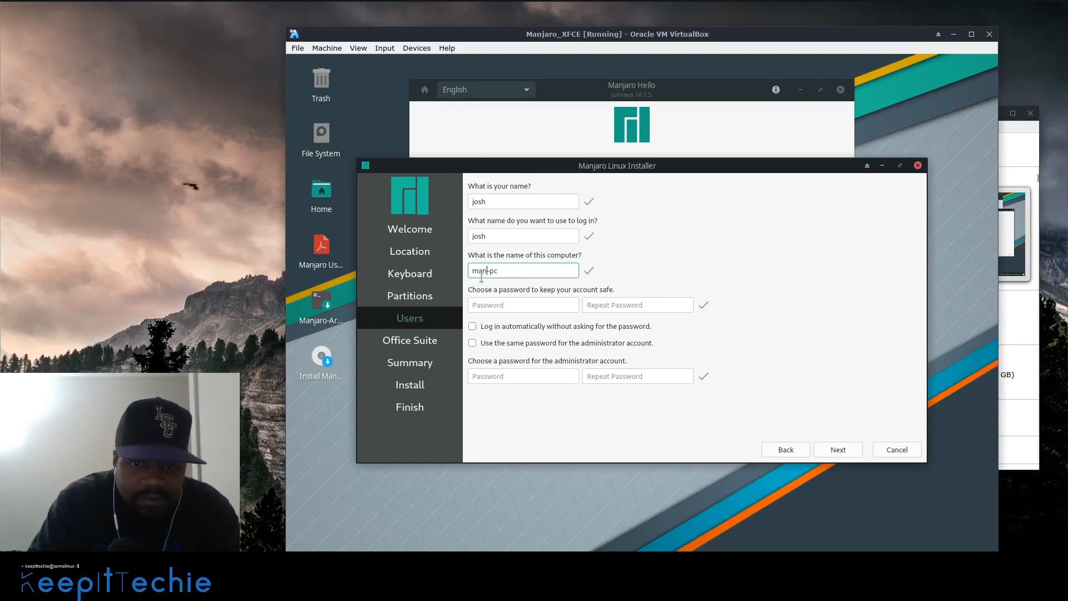
# - Enter the account password and repeat it in the confirmation field
pyautogui.click(525, 303)
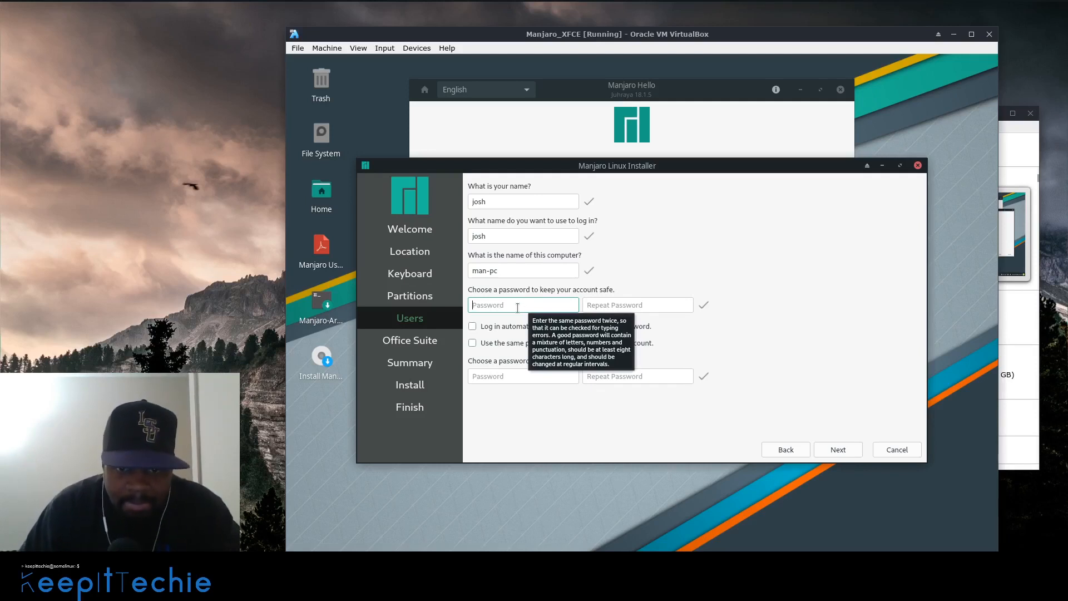
pyautogui.write('••')
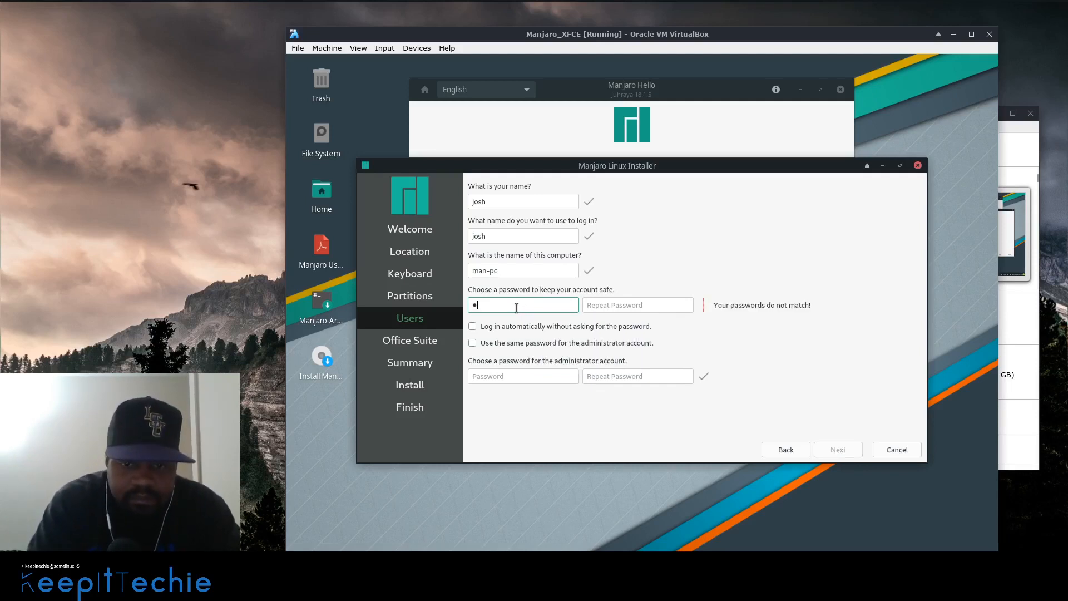
pyautogui.press('BackSpace')
pyautogui.press('BackSpace')
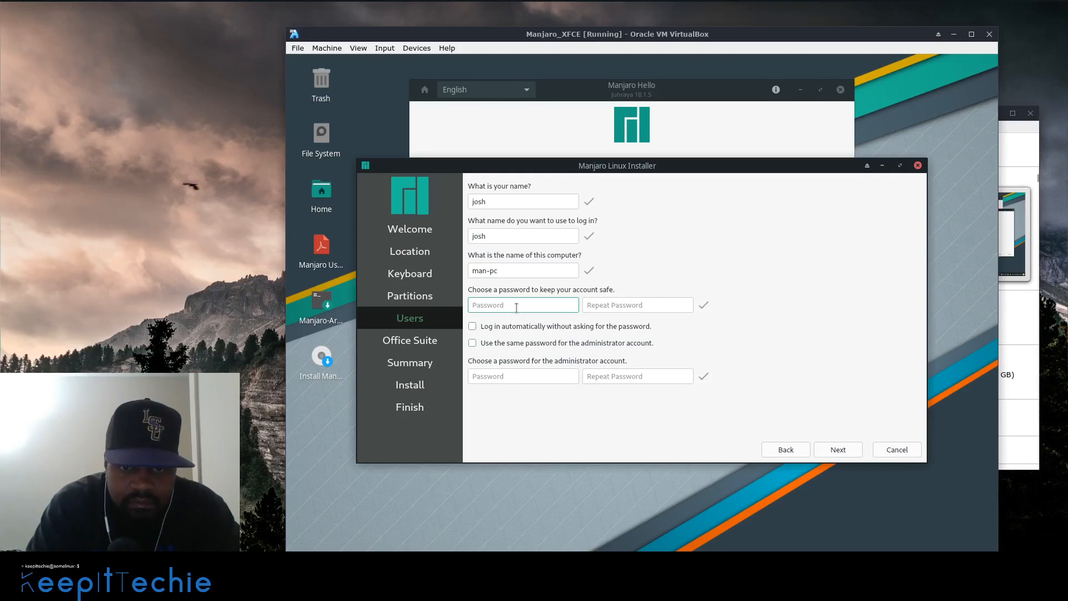
pyautogui.write('••••••')
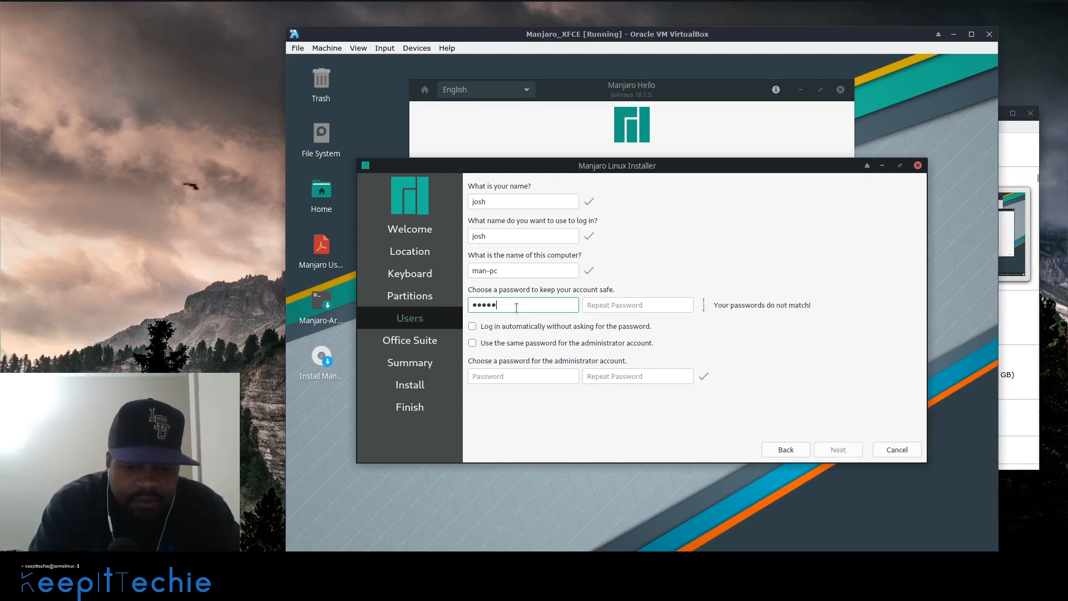
pyautogui.write('•••')
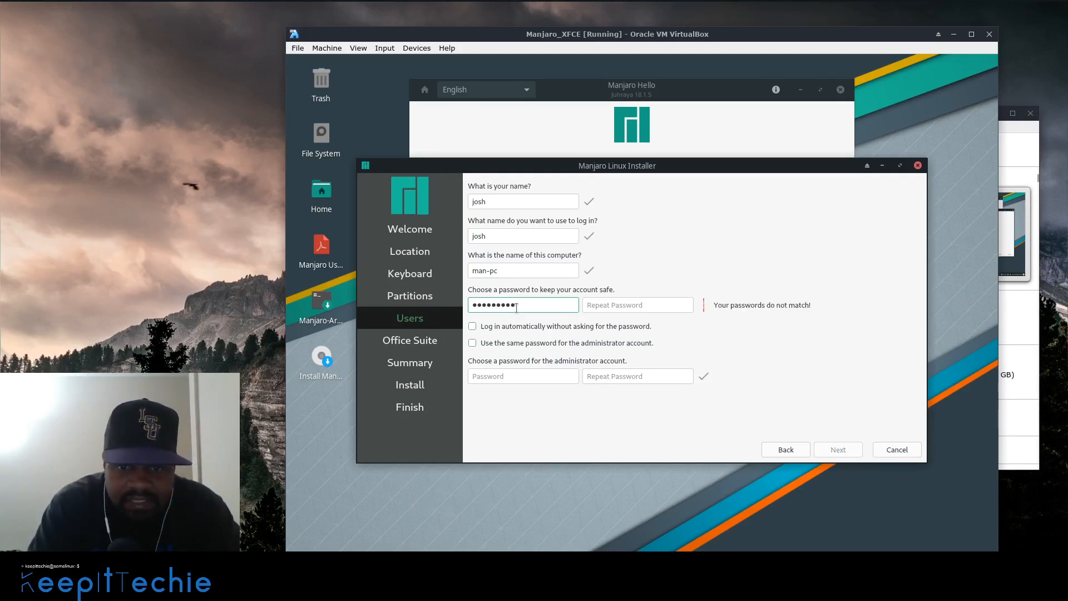
pyautogui.press('Tab')
pyautogui.write('•••••')
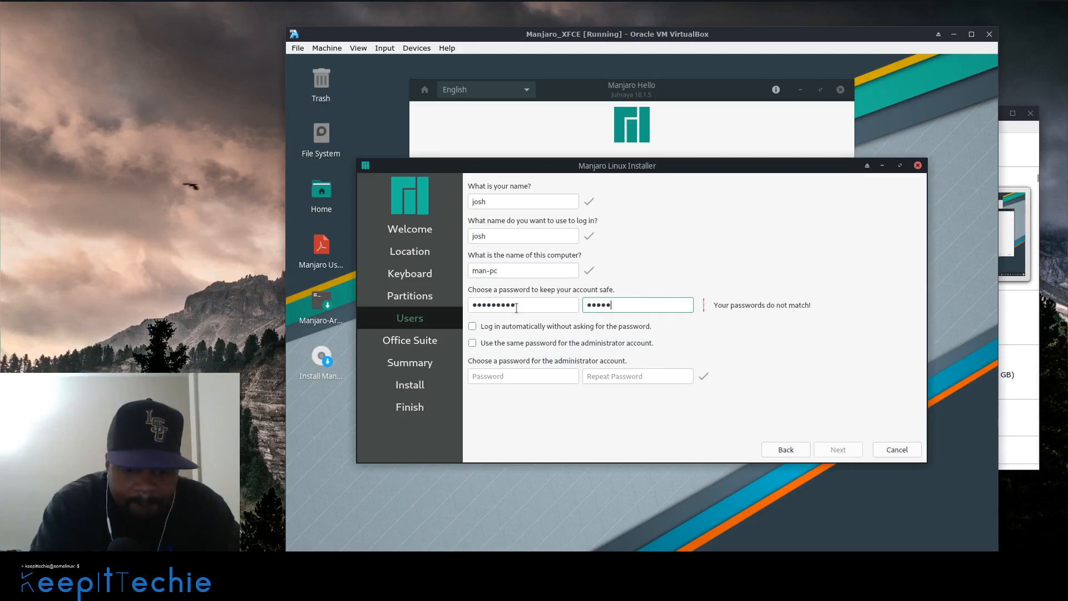
pyautogui.write('••••')
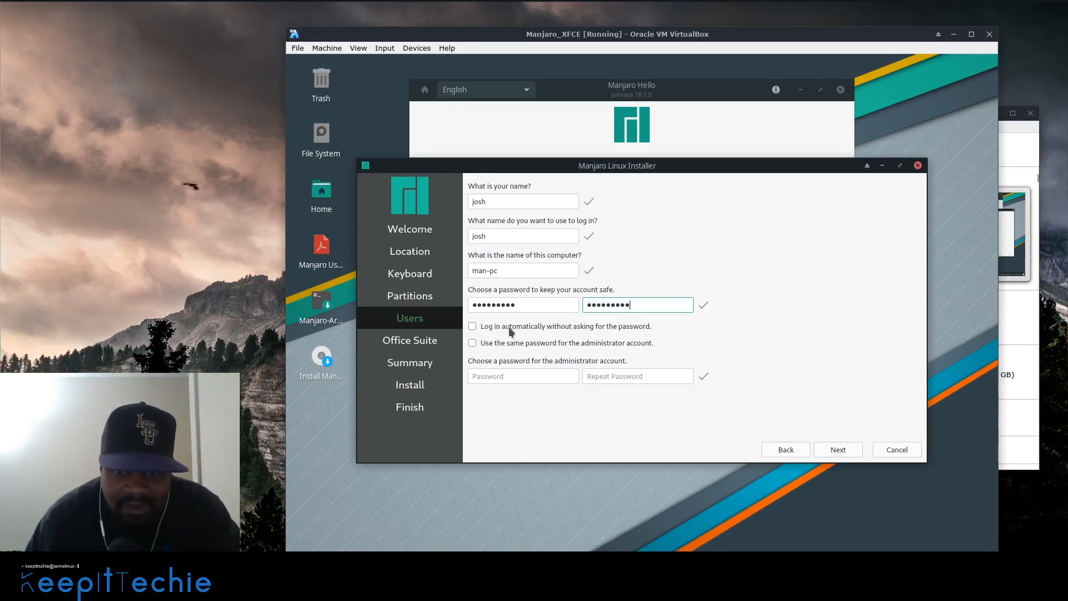
# - Use the same password for the administrator account and continue to the office suite choice
pyautogui.click(474, 344)
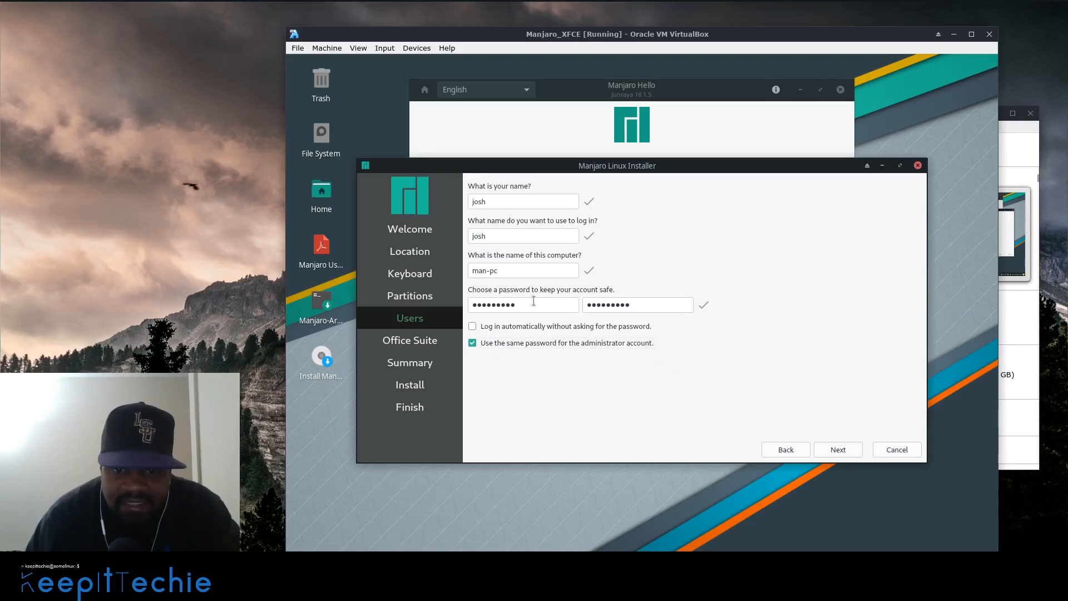
pyautogui.moveTo(528, 304); pyautogui.dragTo(467, 300)
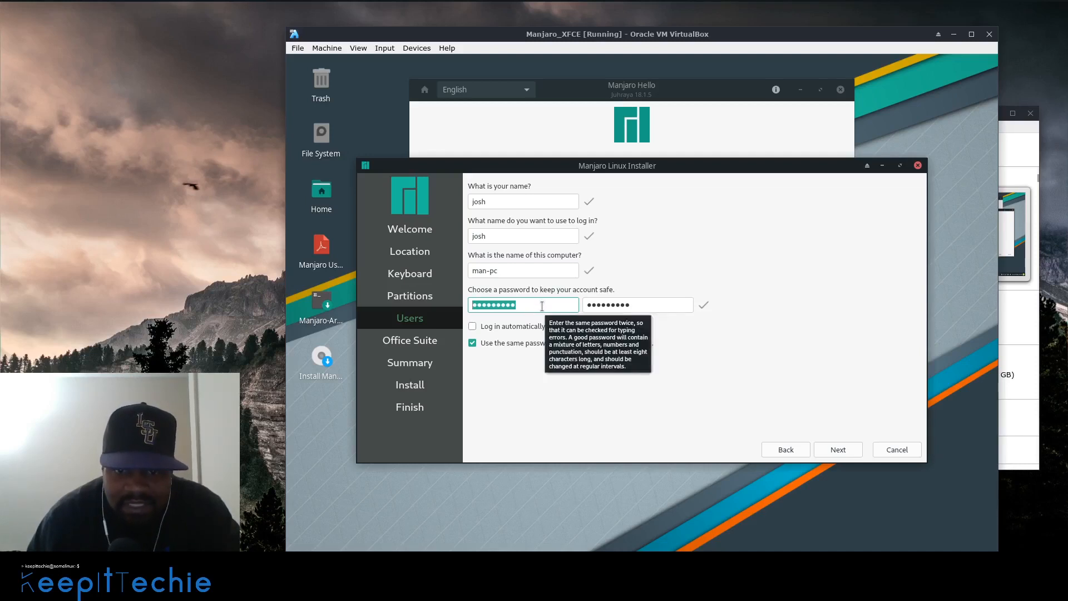
pyautogui.click(844, 448)
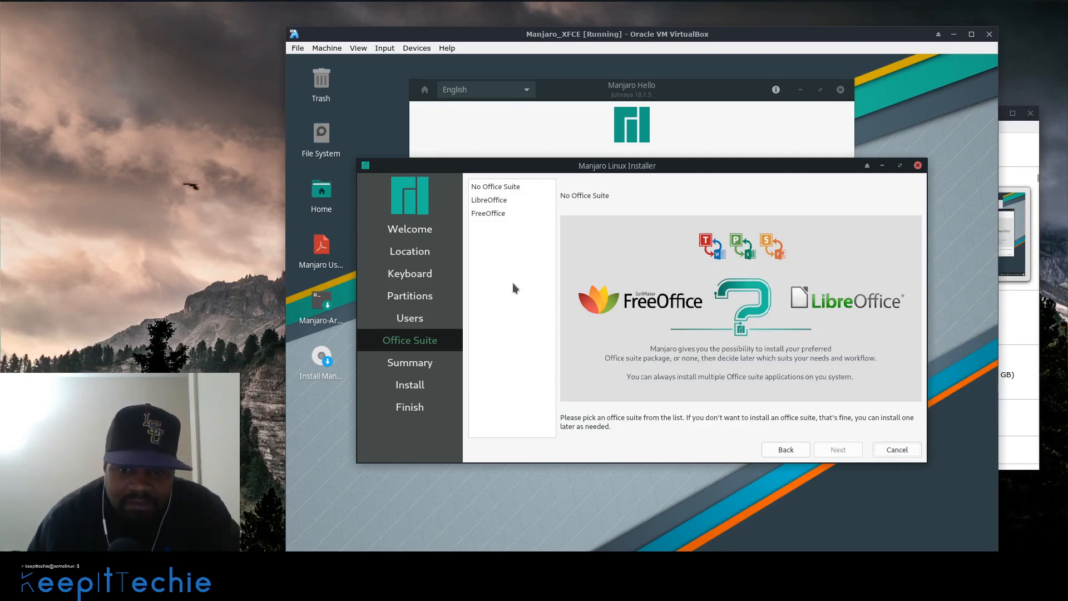
# - Choose No Office Suite, accept the installation summary and start installing Manjaro 18.1.5
pyautogui.click(502, 187)
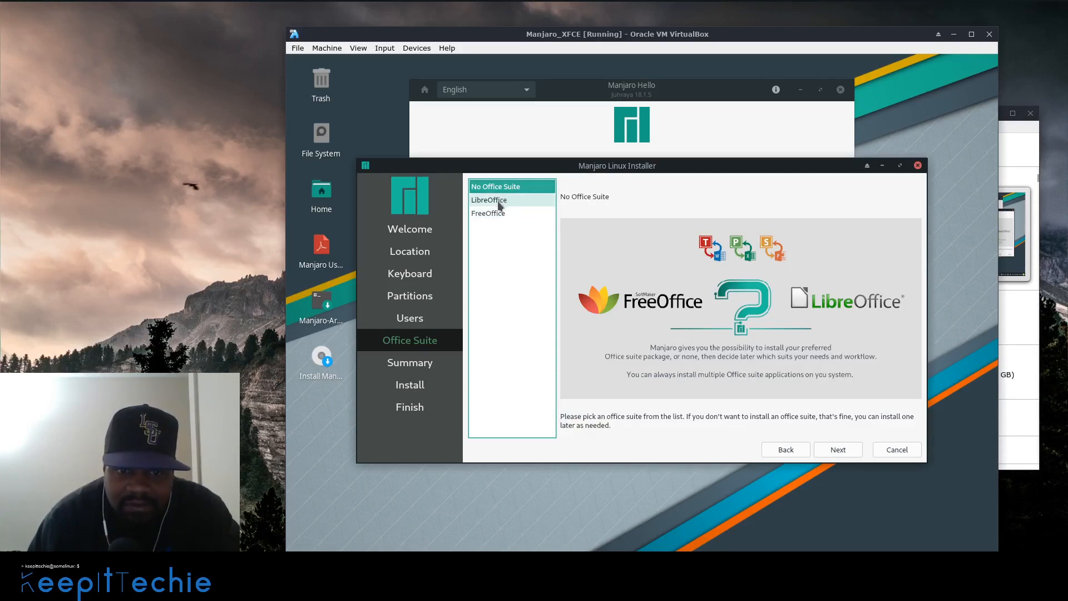
pyautogui.click(850, 452)
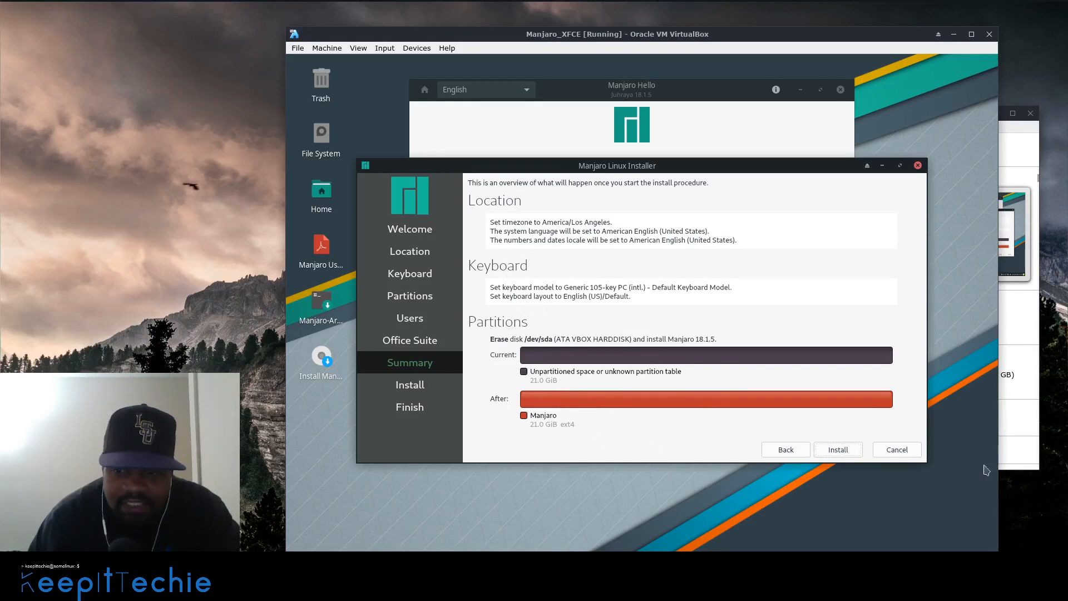
pyautogui.click(840, 451)
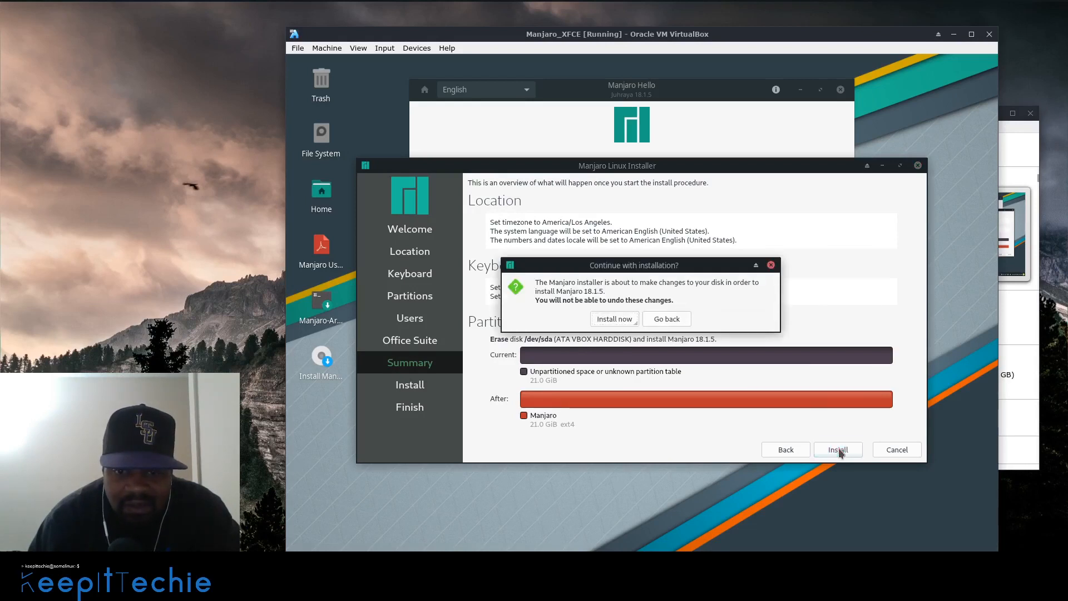
pyautogui.click(615, 326)
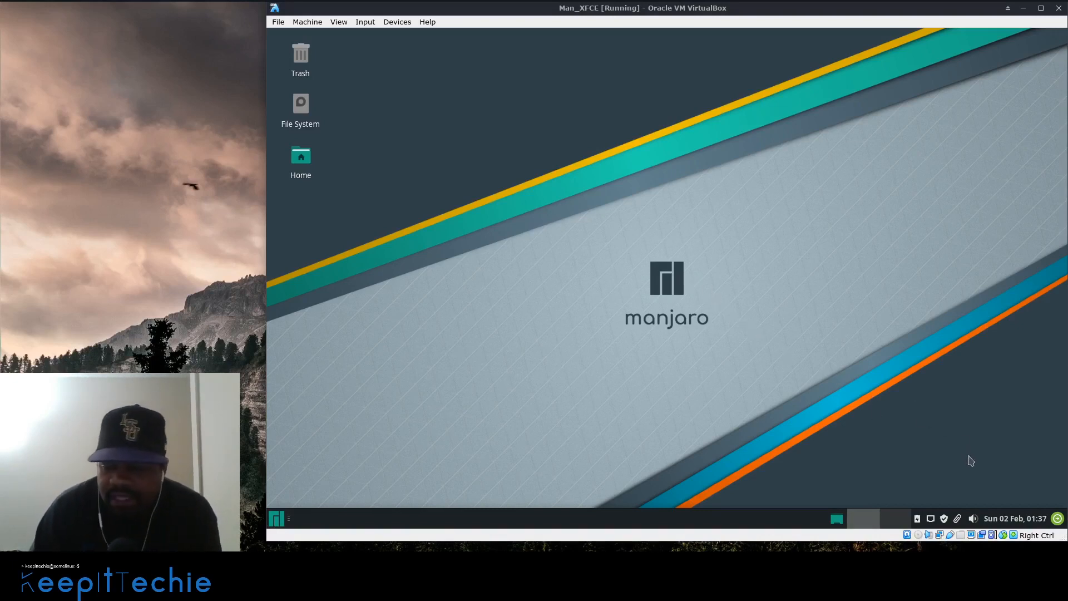
# - Examine the session log-out options and the clock's calendar on the installed Manjaro desktop
pyautogui.click(1059, 522)
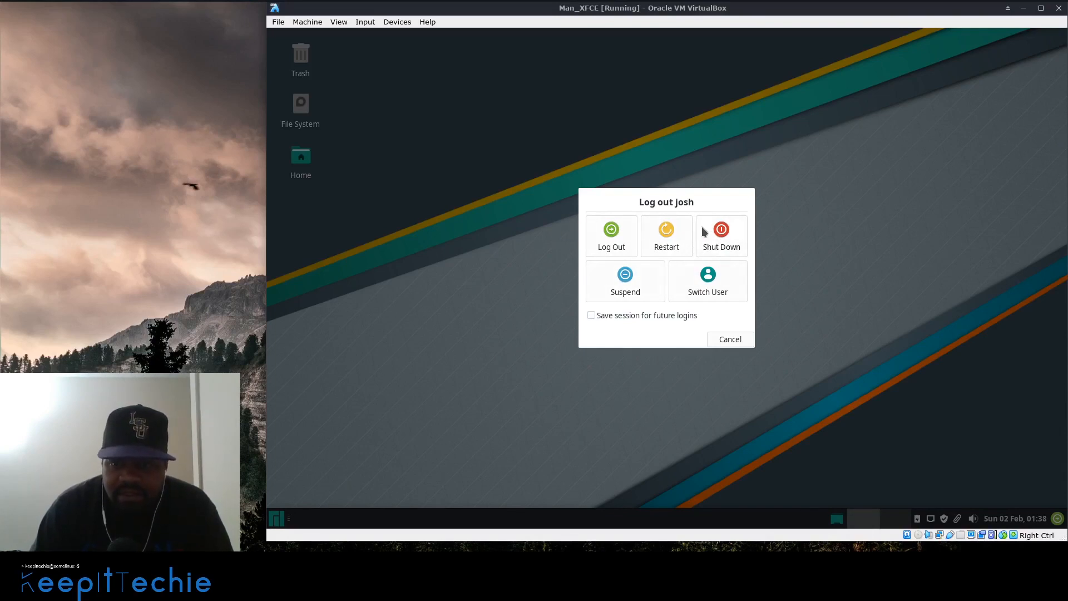
pyautogui.click(731, 341)
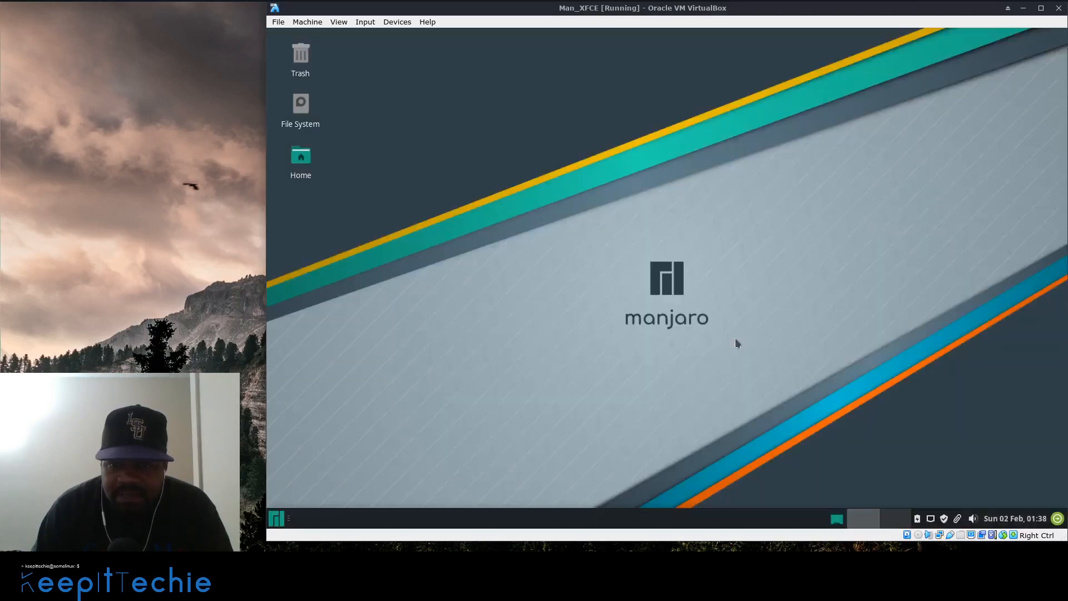
pyautogui.click(1057, 519)
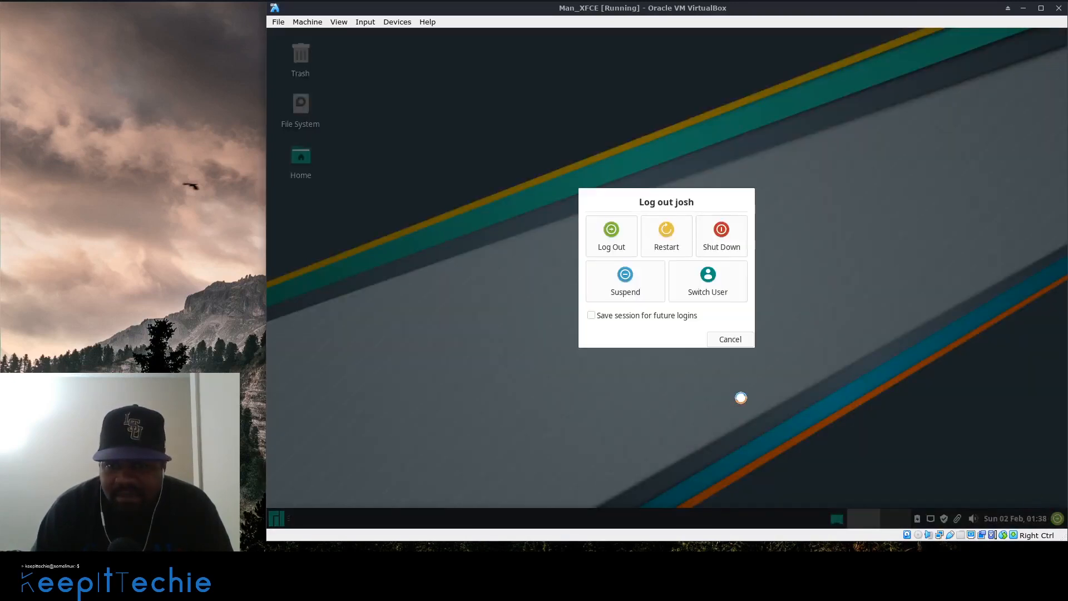
pyautogui.click(736, 341)
pyautogui.click(1027, 519)
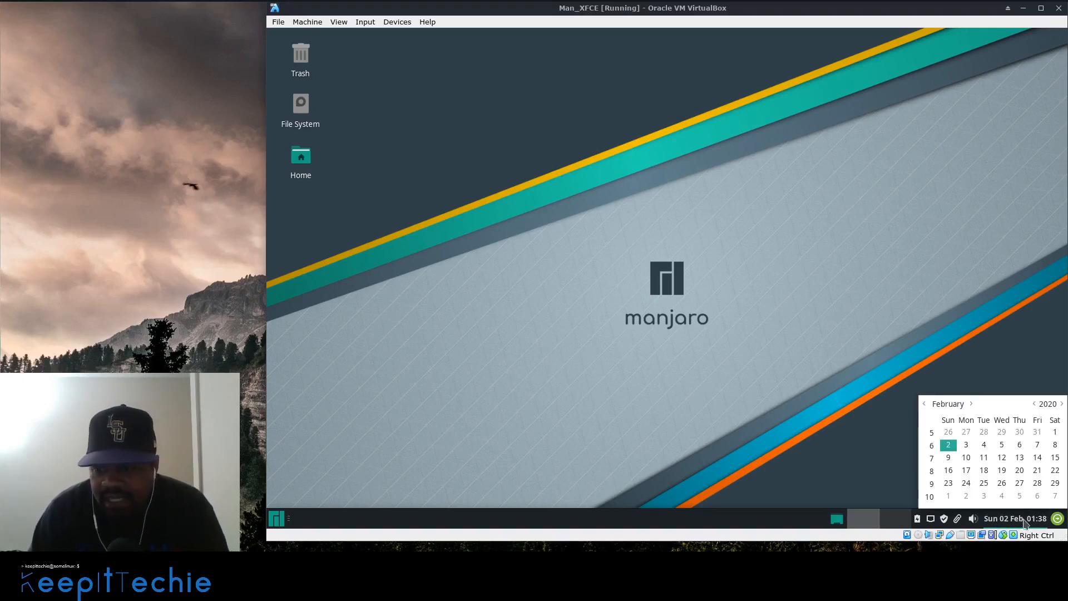
pyautogui.click(1025, 519)
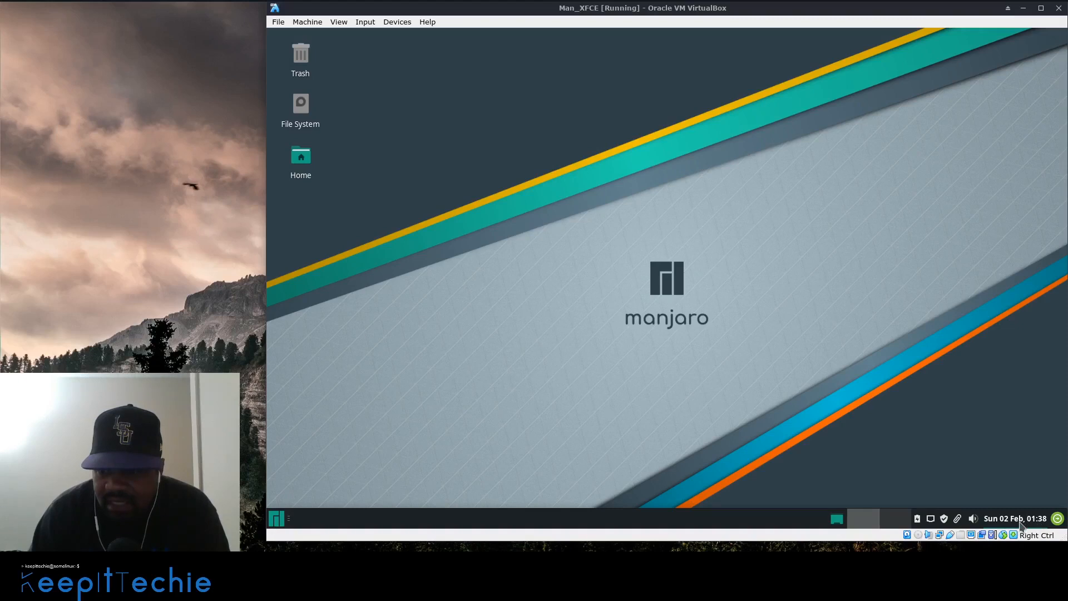
# - Examine the panel clock's context options and its calendar, closing both again
pyautogui.click(1020, 524)
pyautogui.click(1018, 524)
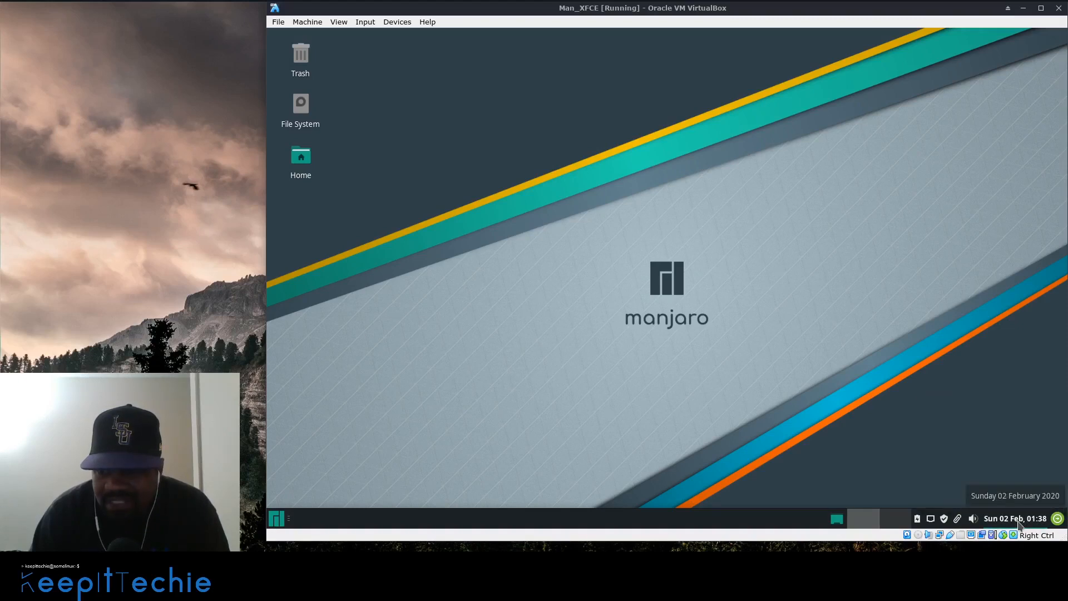
pyautogui.rightClick(1021, 526)
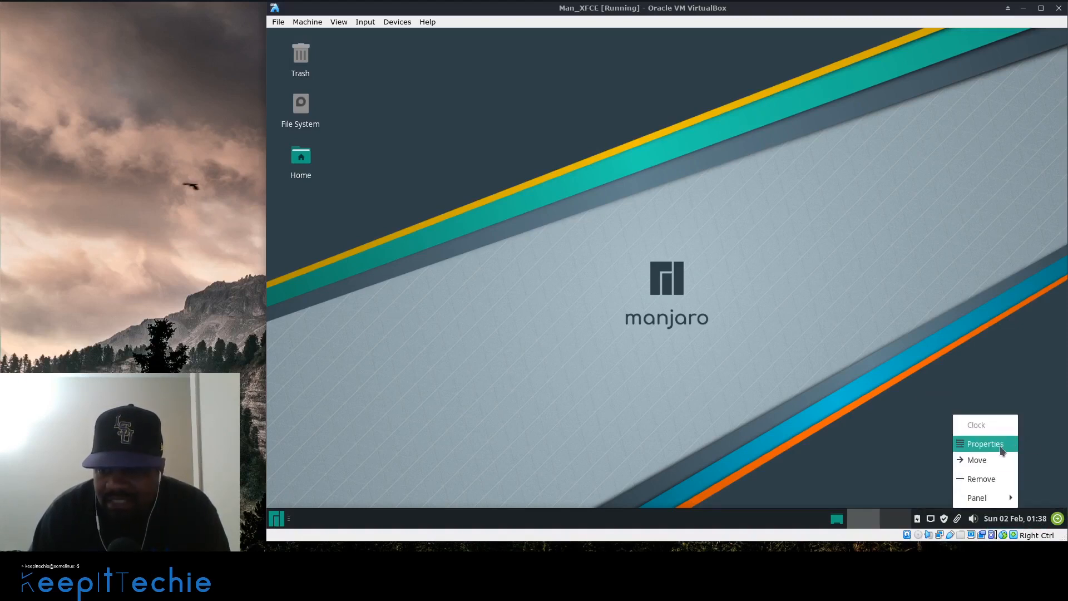
pyautogui.click(1021, 515)
pyautogui.click(1022, 518)
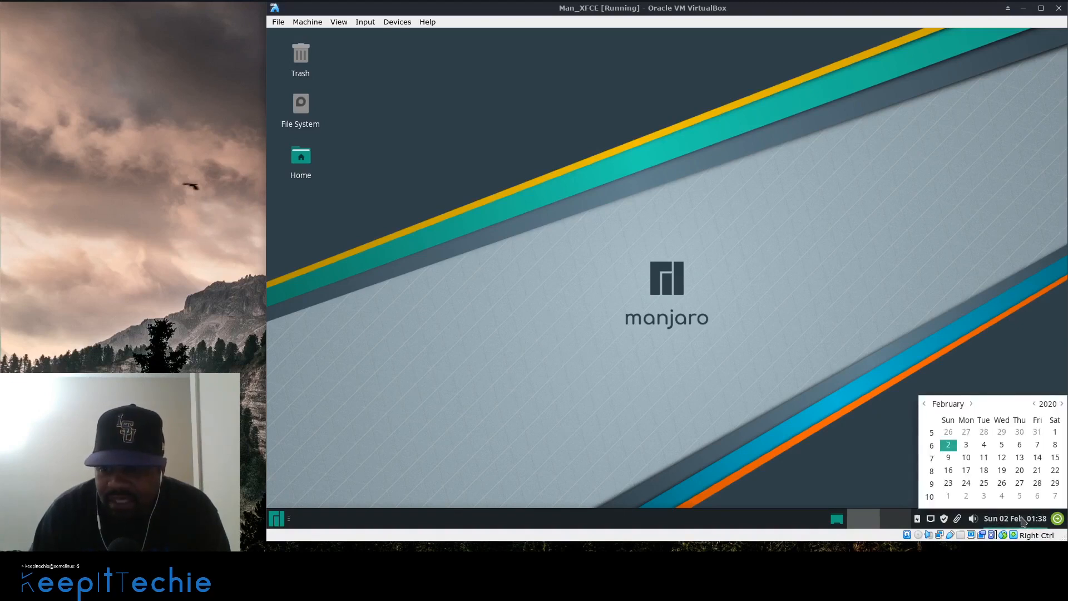
pyautogui.click(1022, 520)
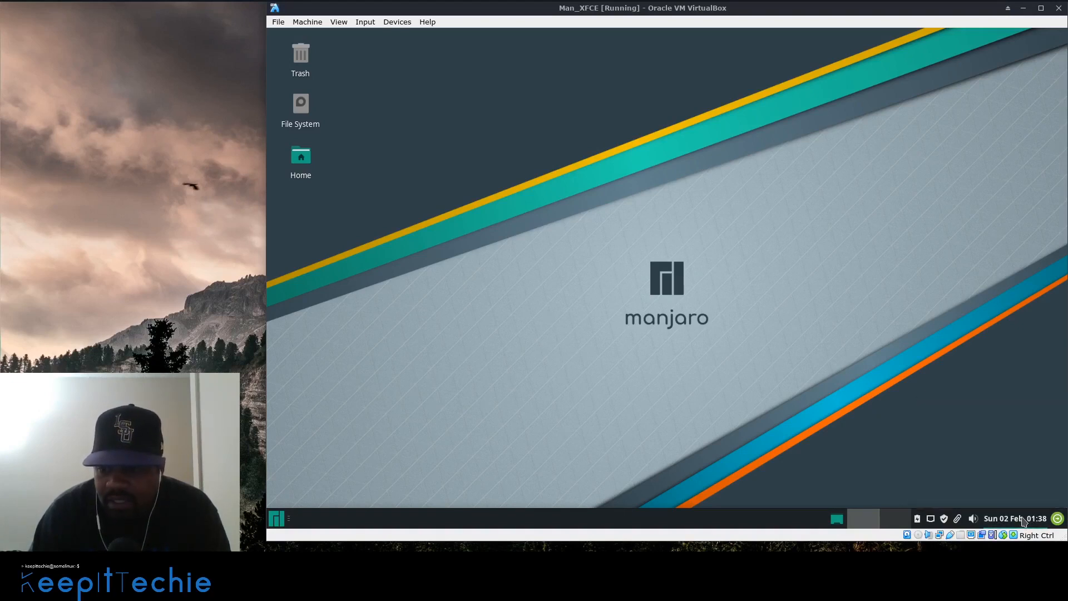
# - Review the audio mixer's recording, playback and input device settings, close it, and check the clipboard history
pyautogui.click(974, 519)
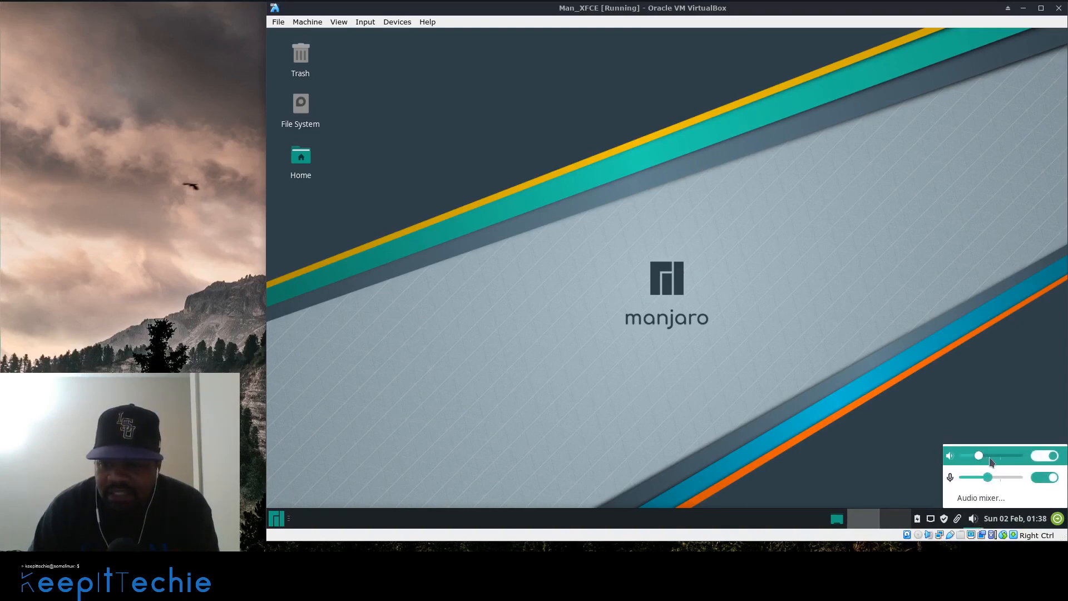
pyautogui.click(989, 499)
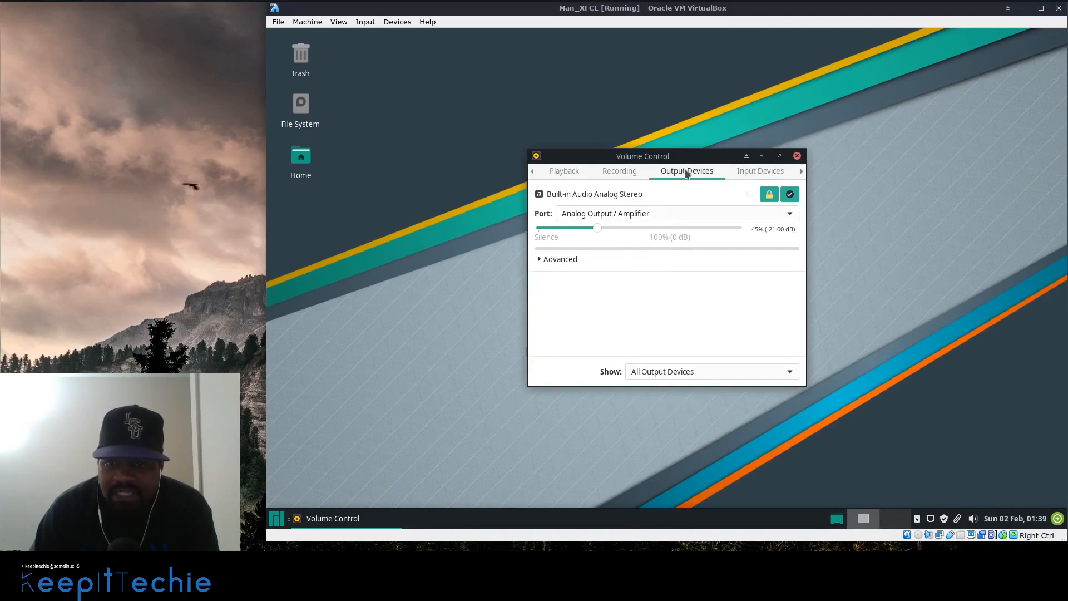
pyautogui.click(621, 173)
pyautogui.click(565, 174)
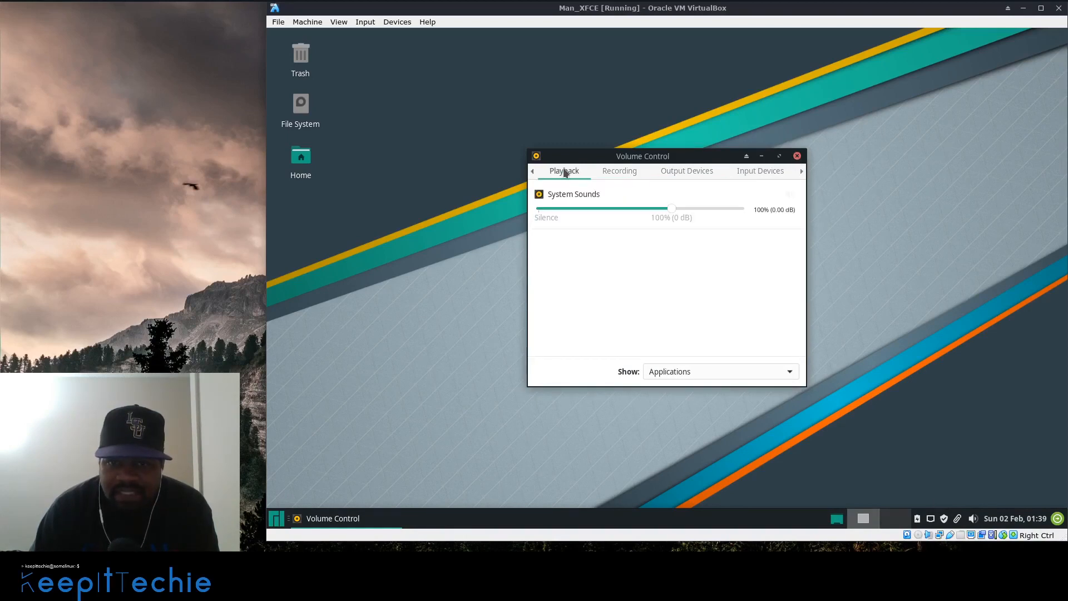
pyautogui.click(758, 173)
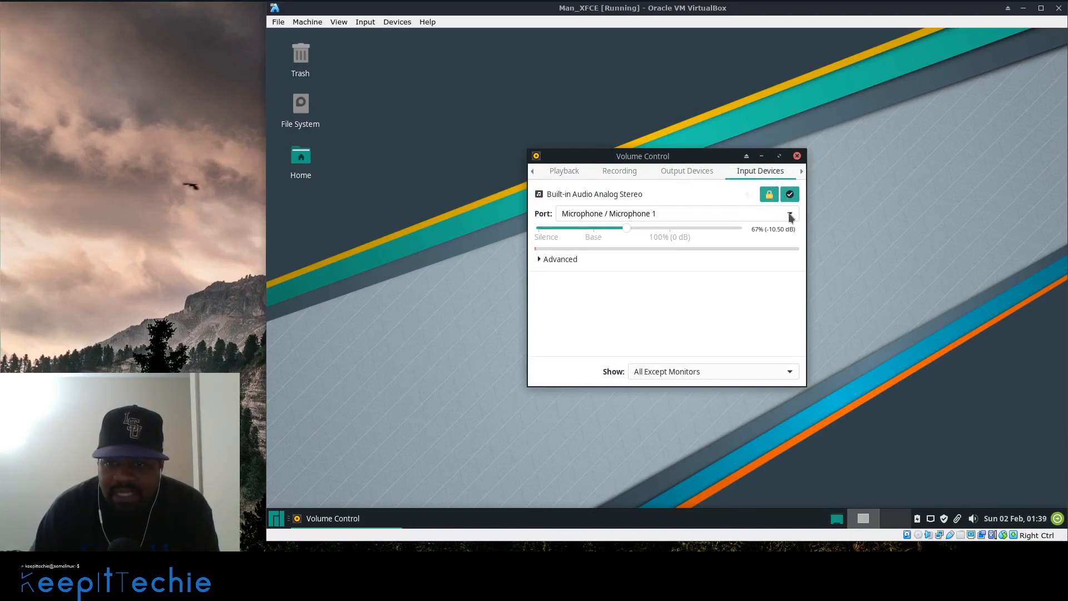
pyautogui.click(797, 155)
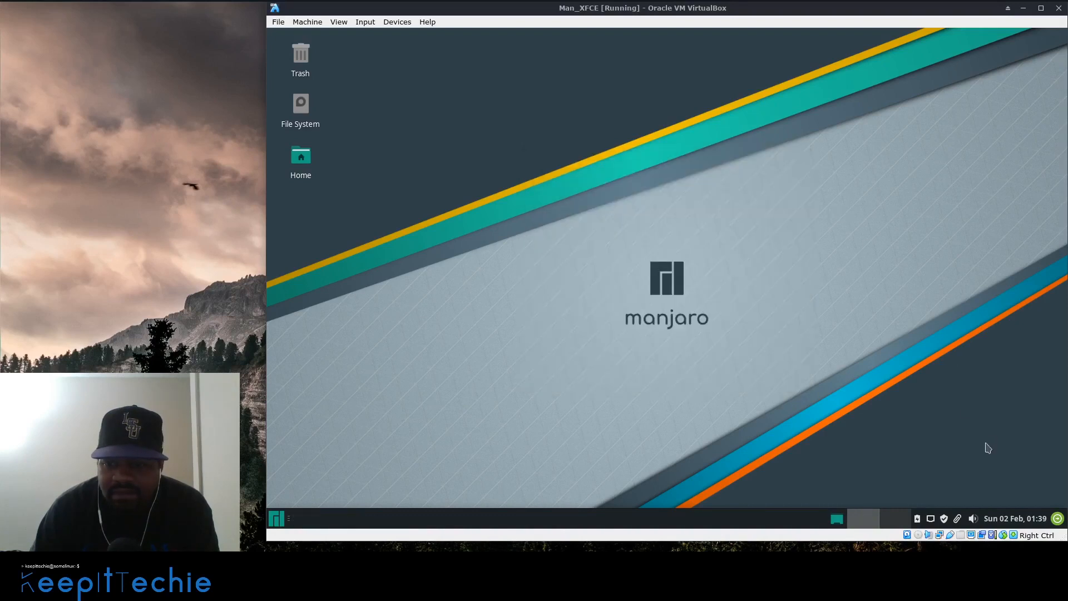
pyautogui.click(958, 520)
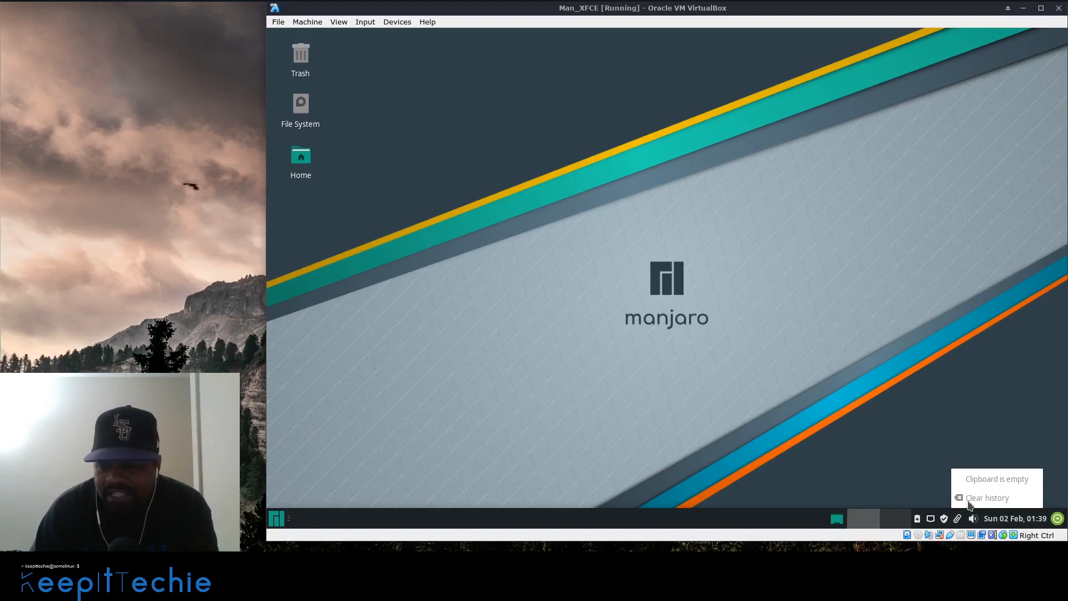
pyautogui.click(960, 520)
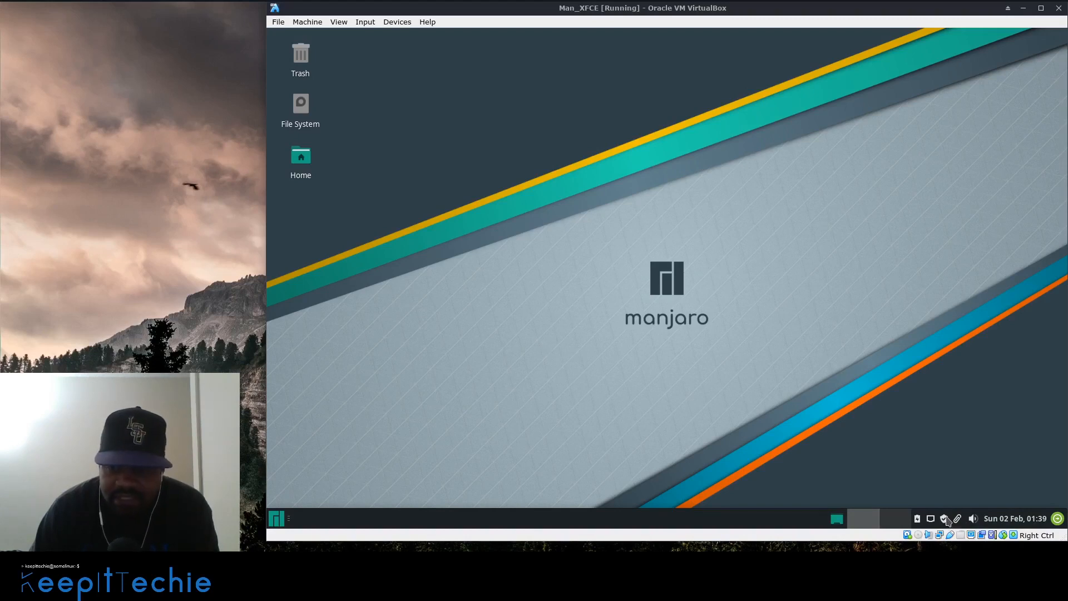
# - Open the package manager and browse the Photo & Video, Music & Audio and Productivity categories, returning to Featured
pyautogui.click(945, 519)
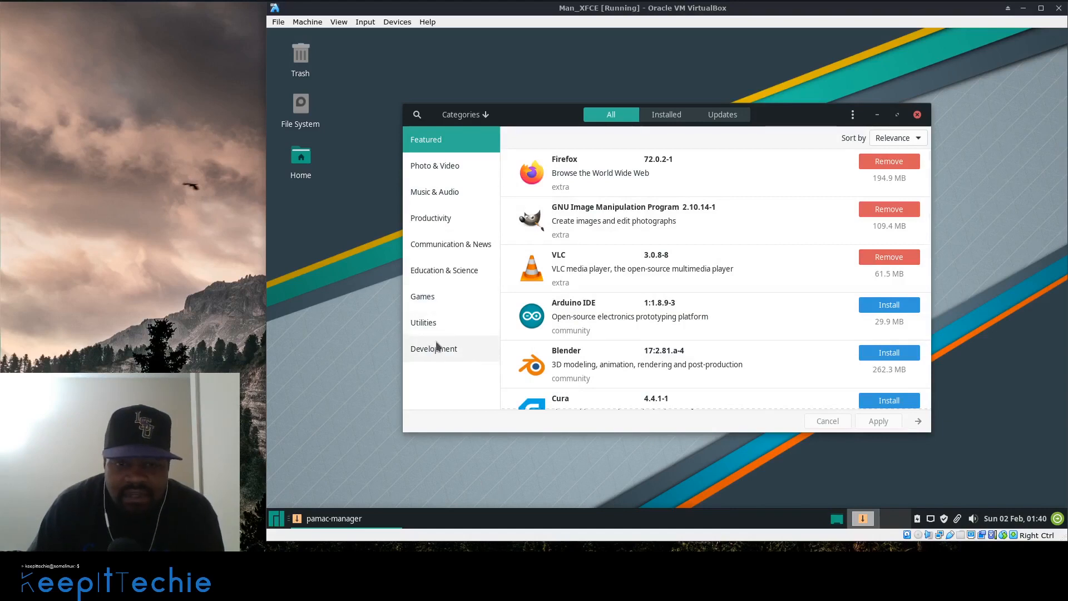
pyautogui.click(433, 167)
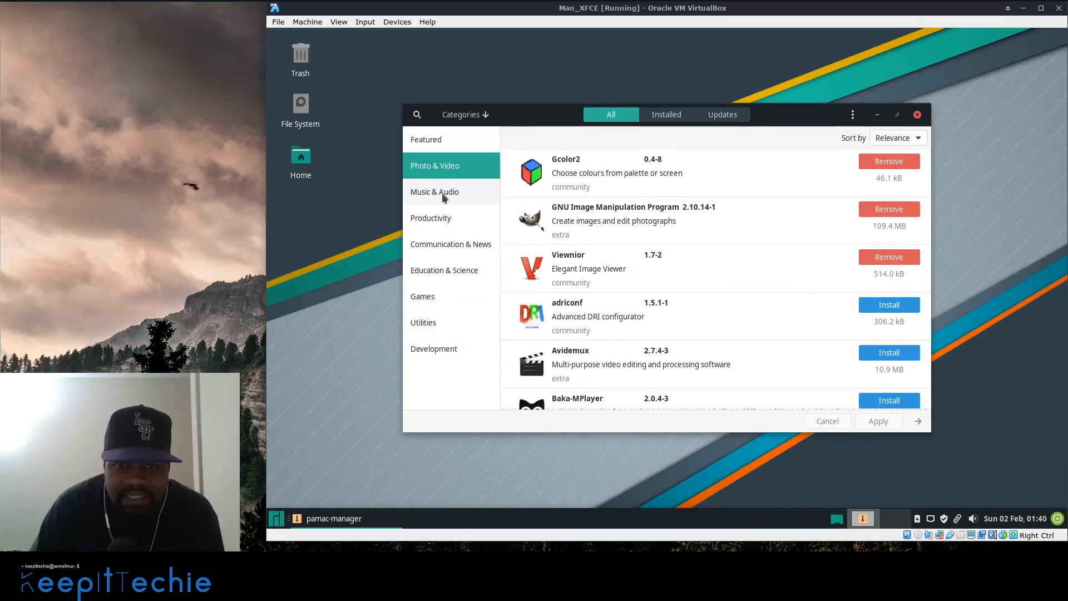
pyautogui.click(442, 192)
pyautogui.click(443, 218)
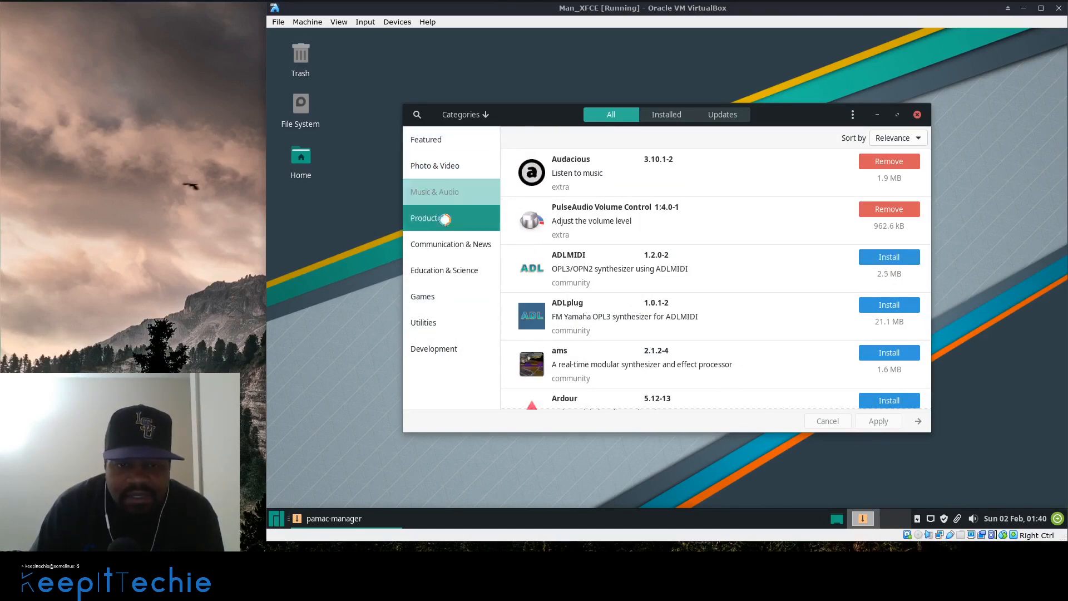
pyautogui.click(438, 144)
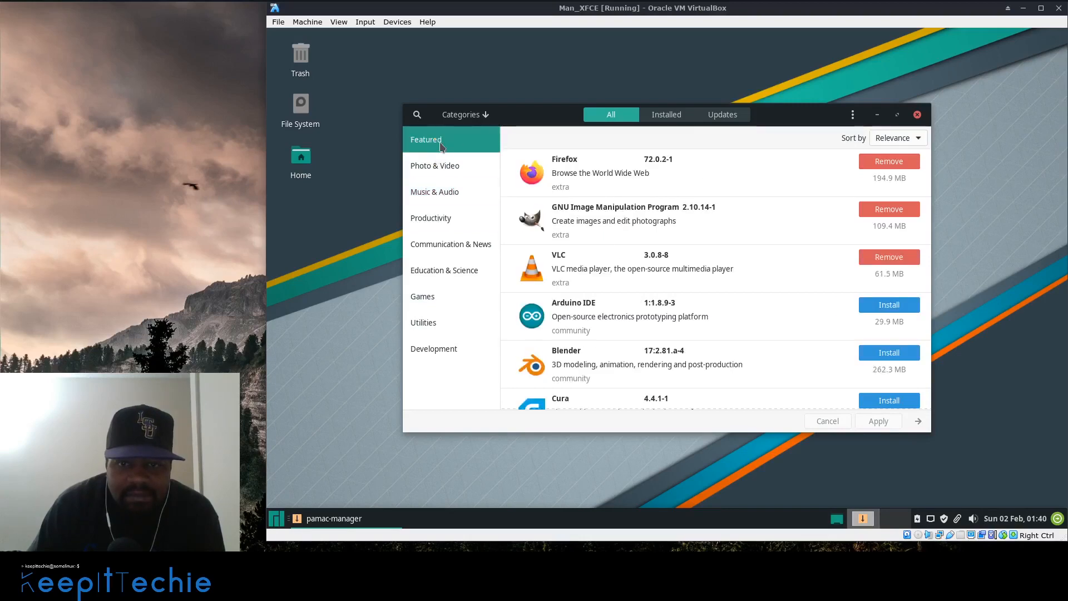
# - Examine the package search and its AUR source filter, leaving the filter on All
pyautogui.click(417, 115)
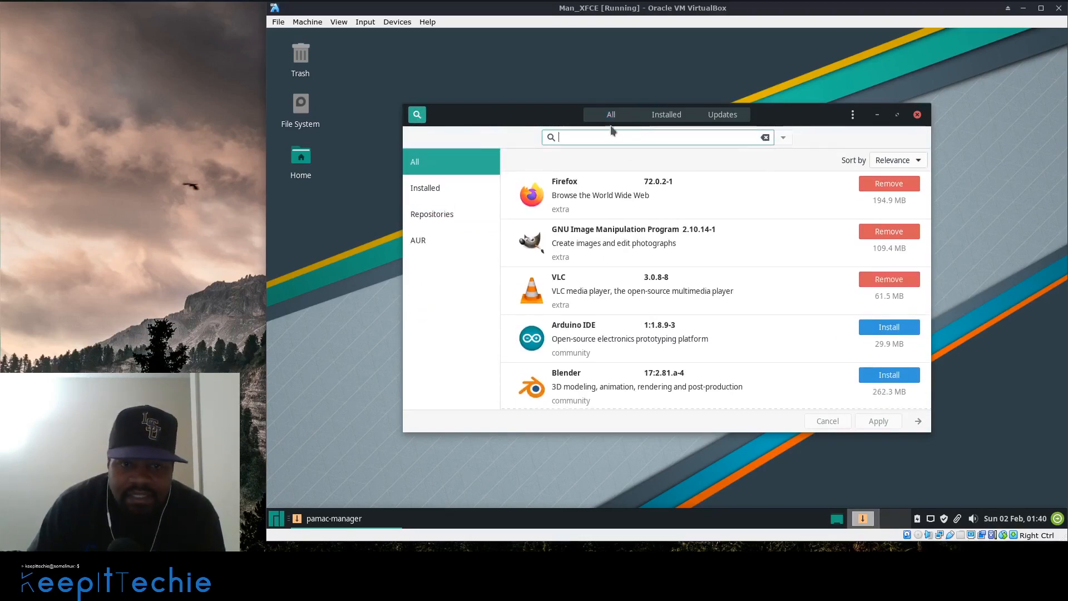
pyautogui.press('Escape')
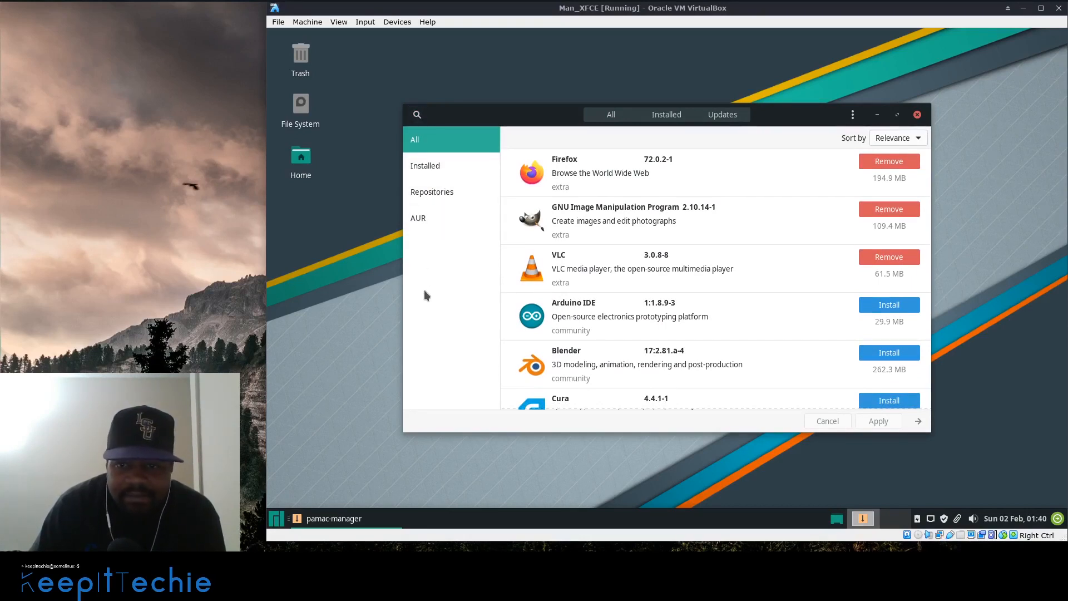
pyautogui.click(424, 219)
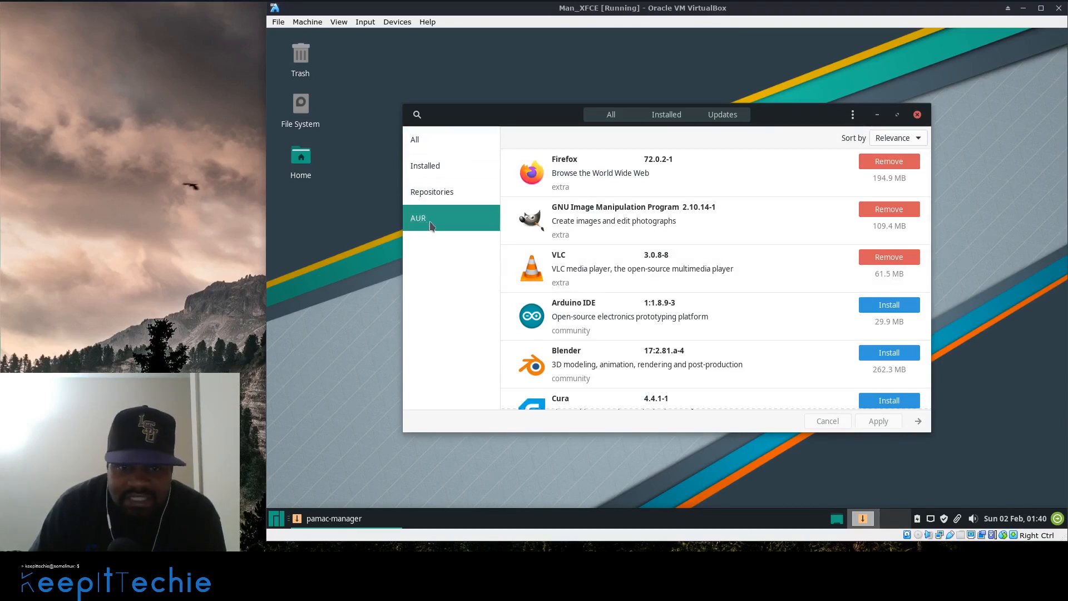
pyautogui.click(429, 142)
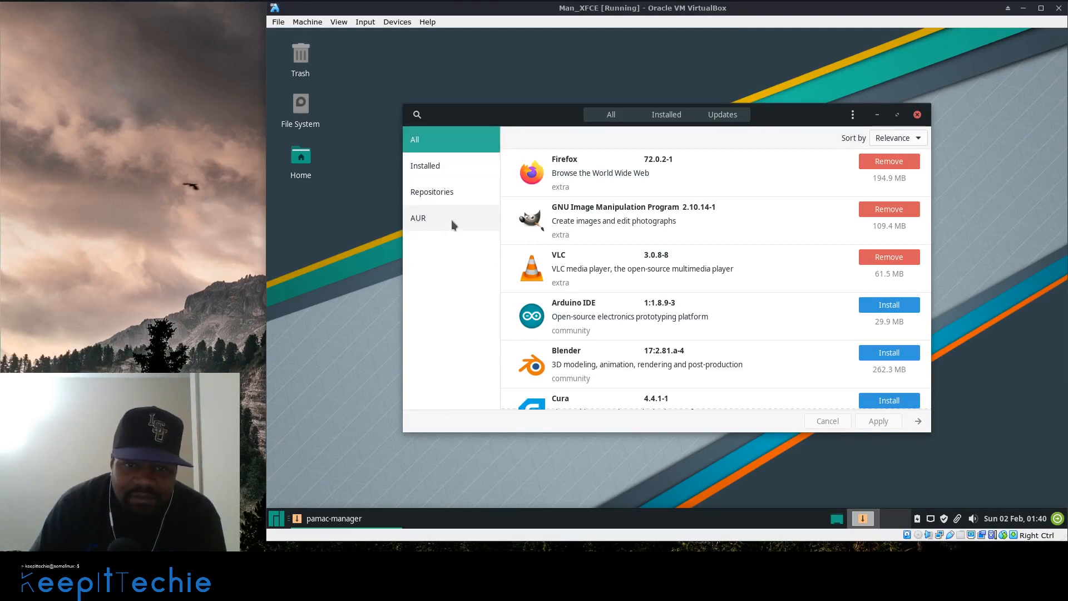
# - Open the package manager's preferences, authenticating with the account password, and review the AUR settings before closing them
pyautogui.click(854, 115)
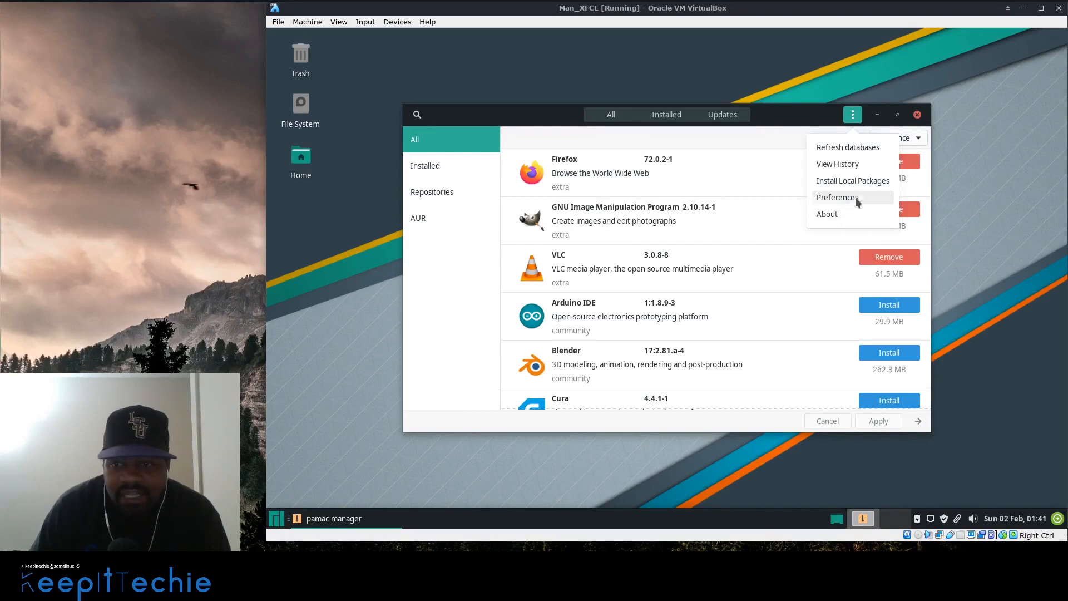
pyautogui.click(837, 197)
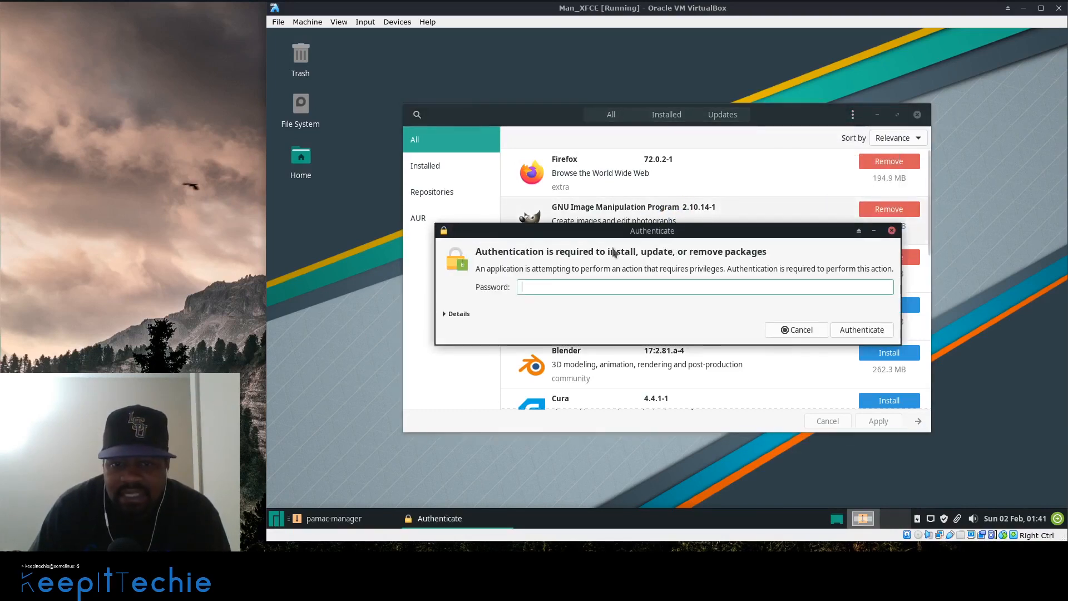
pyautogui.write('•••••')
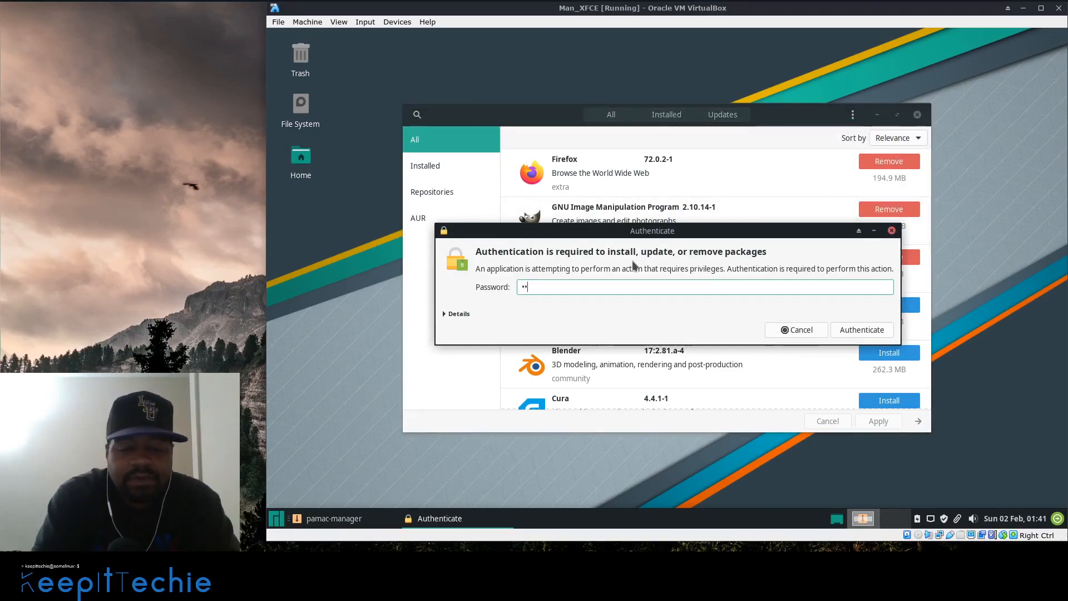
pyautogui.write('•')
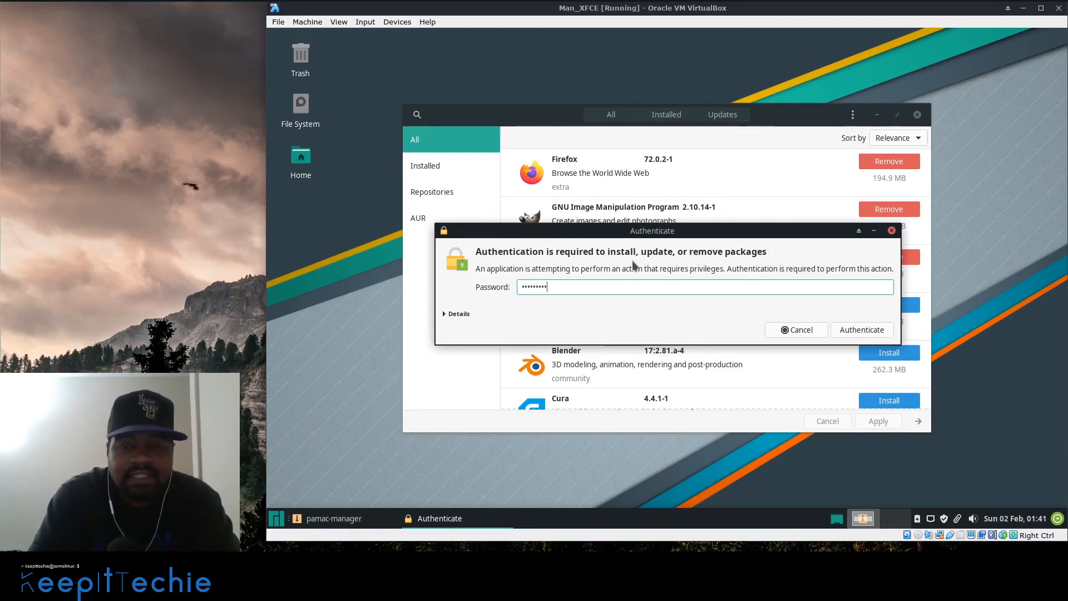
pyautogui.press('Return')
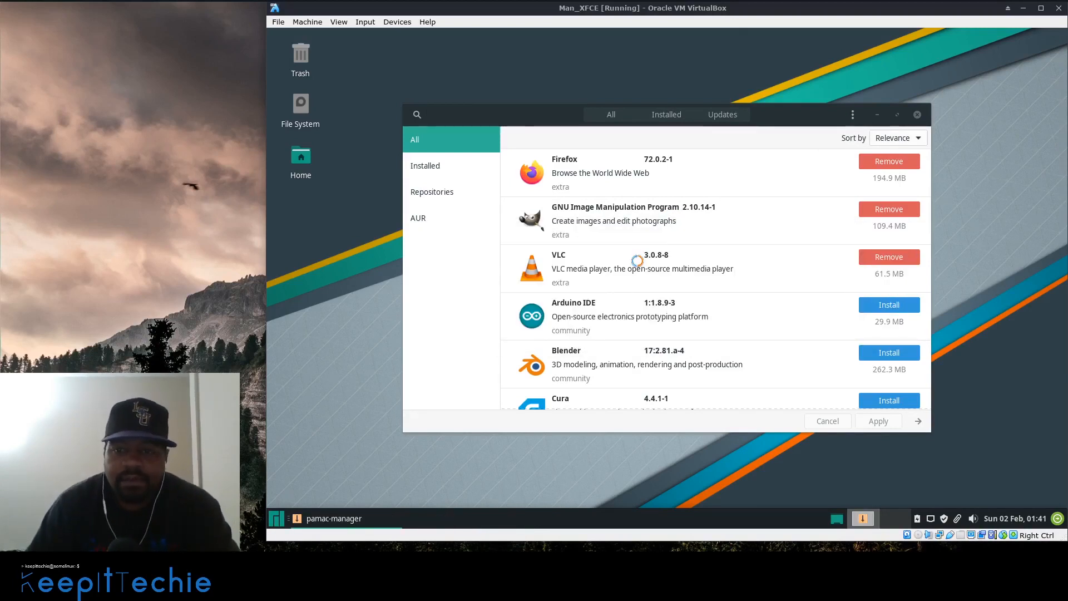
pyautogui.click(713, 185)
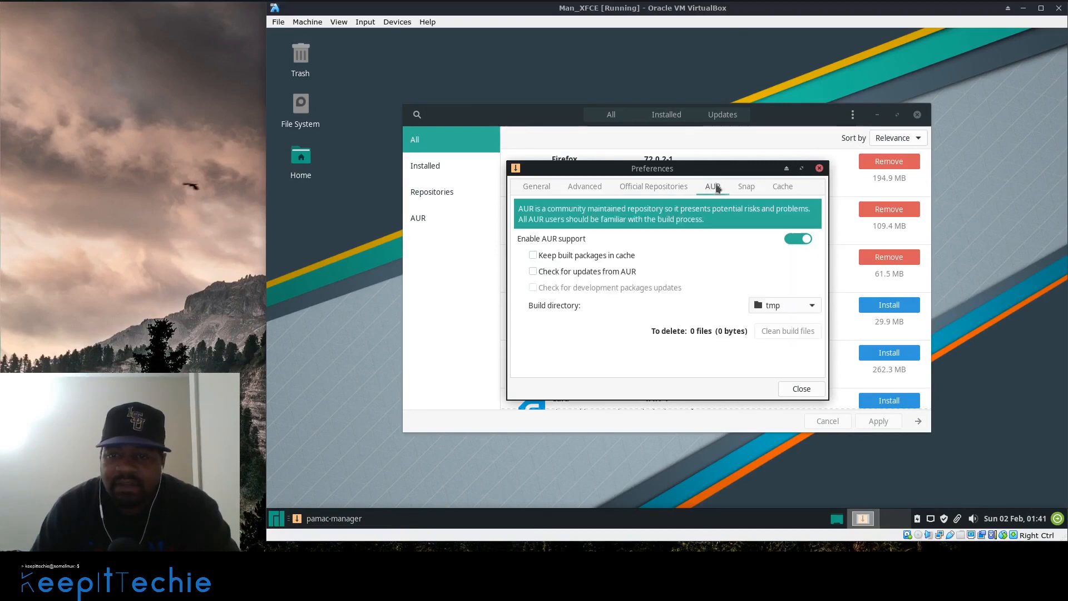
pyautogui.click(801, 389)
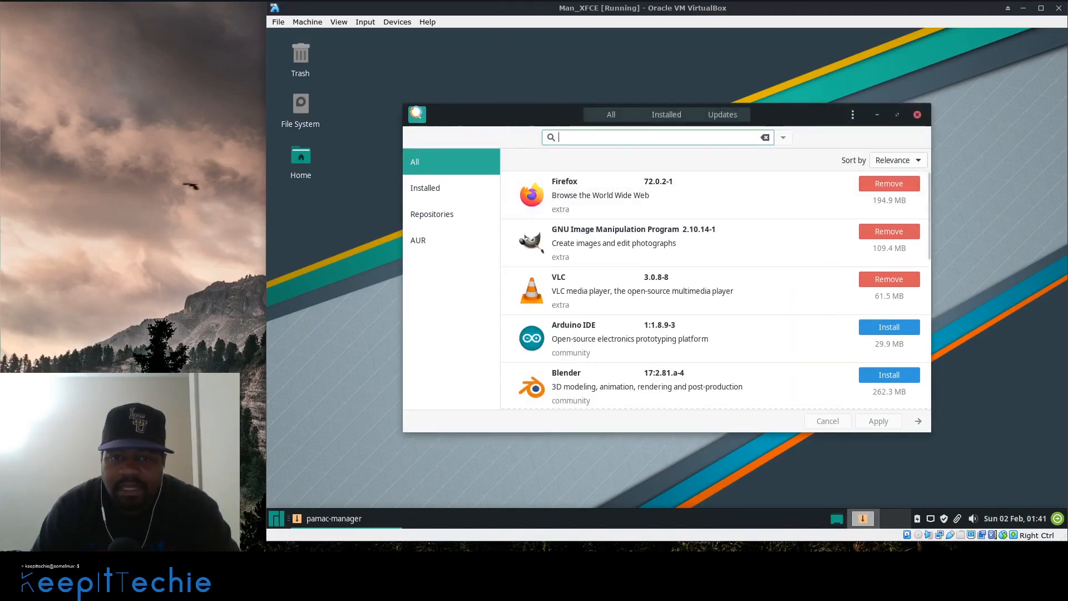
# - Look through the installed packages, check for system updates, and return to the installed list
pyautogui.click(416, 112)
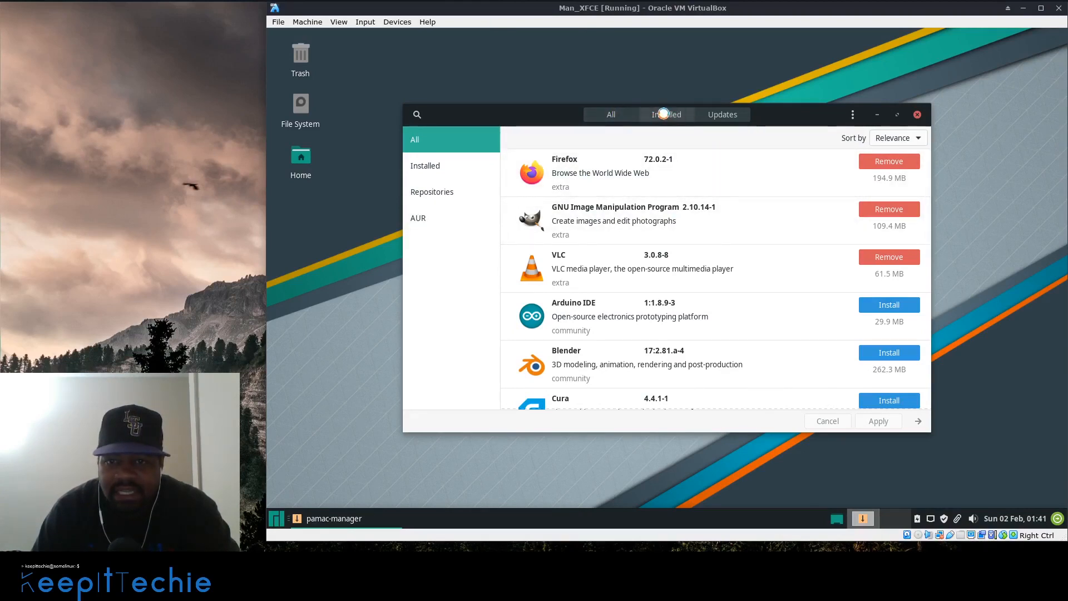
pyautogui.click(610, 115)
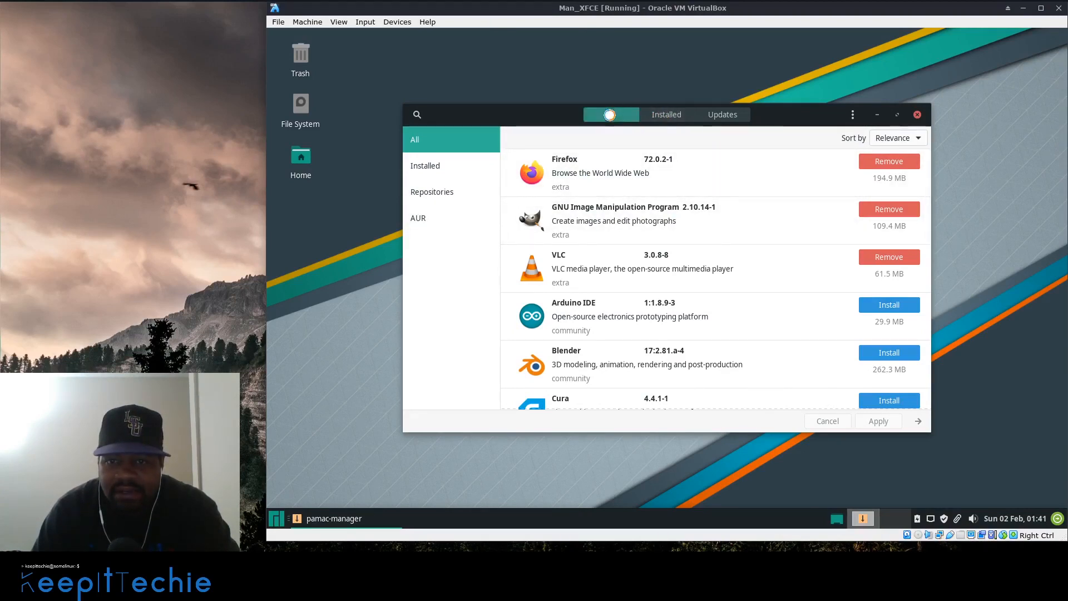
pyautogui.click(673, 115)
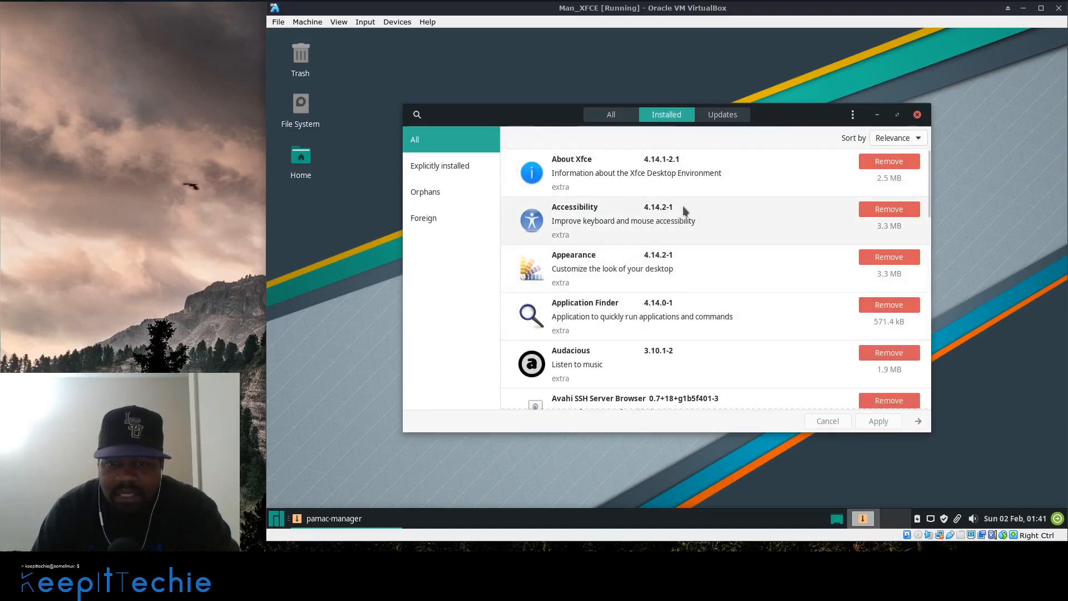
pyautogui.scroll(-10, 679, 203)
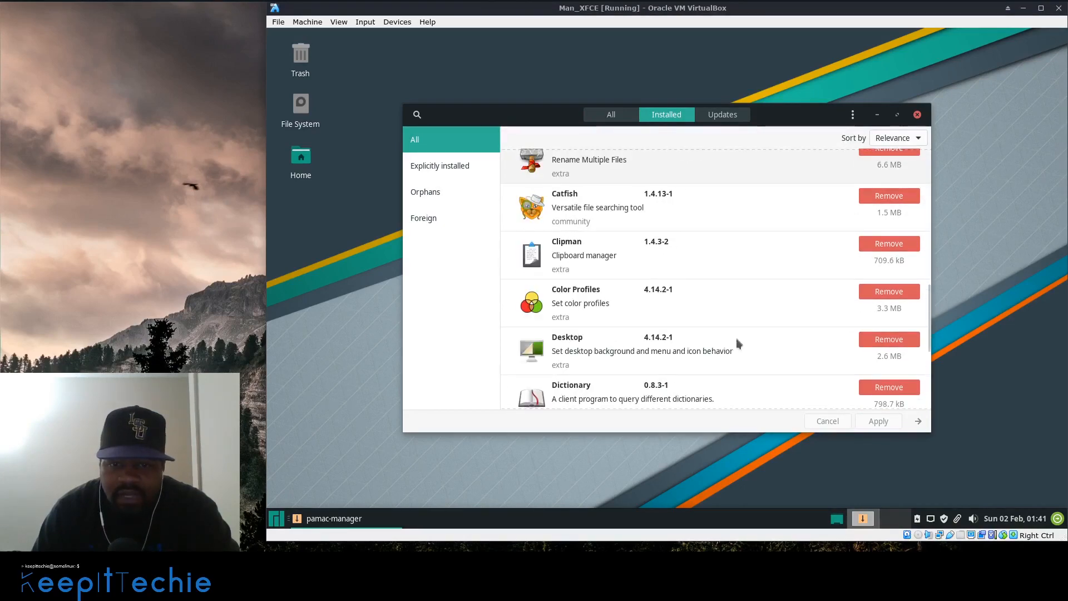
pyautogui.scroll(-15, 739, 340)
pyautogui.scroll(-5, 732, 311)
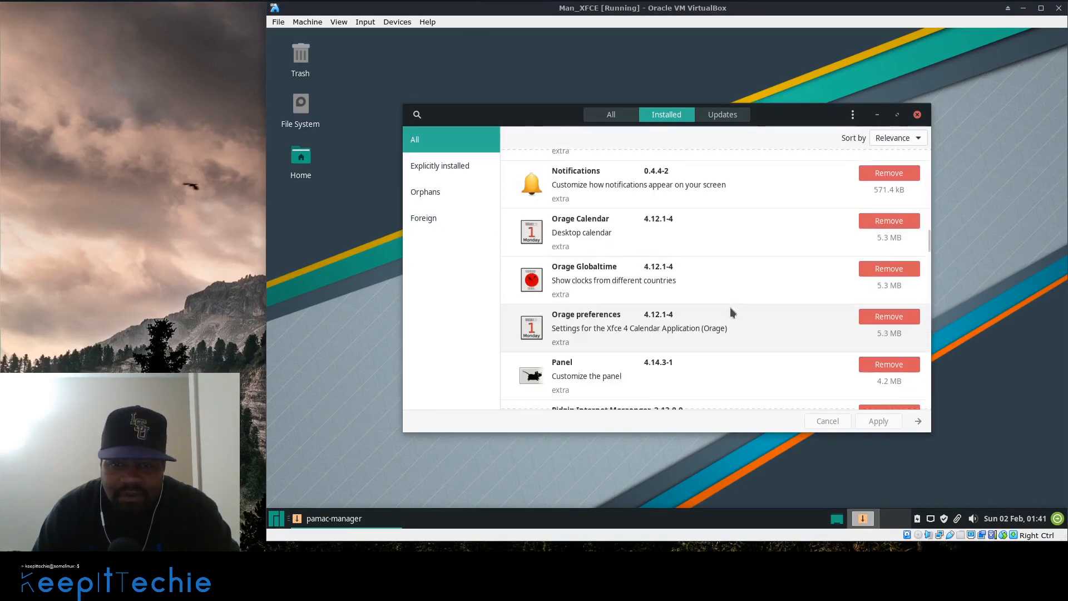
pyautogui.scroll(-20, 670, 272)
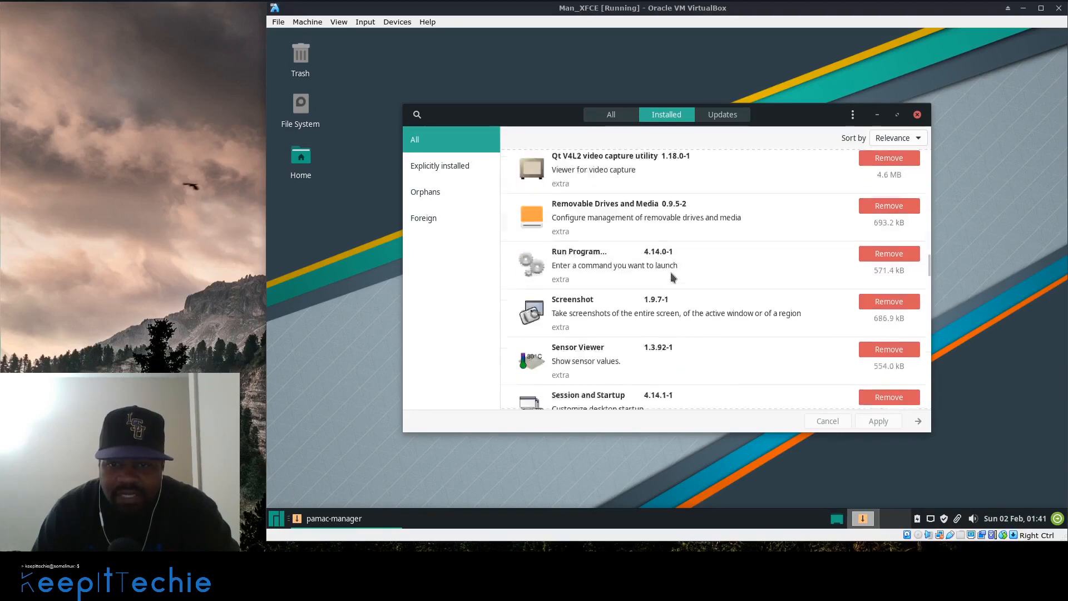
pyautogui.scroll(8, 670, 272)
pyautogui.scroll(20, 671, 267)
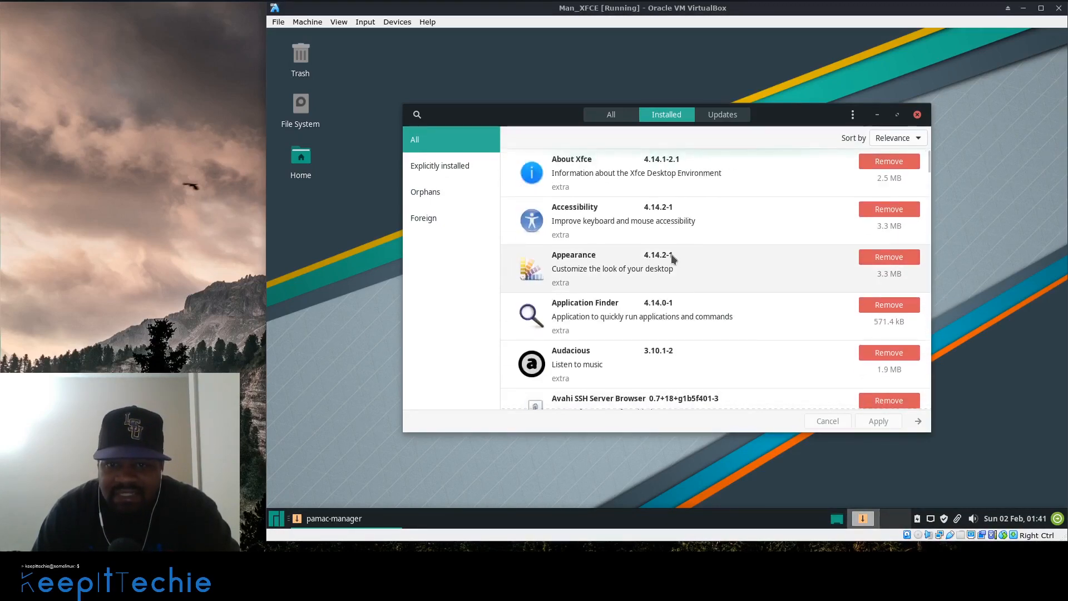
pyautogui.click(730, 114)
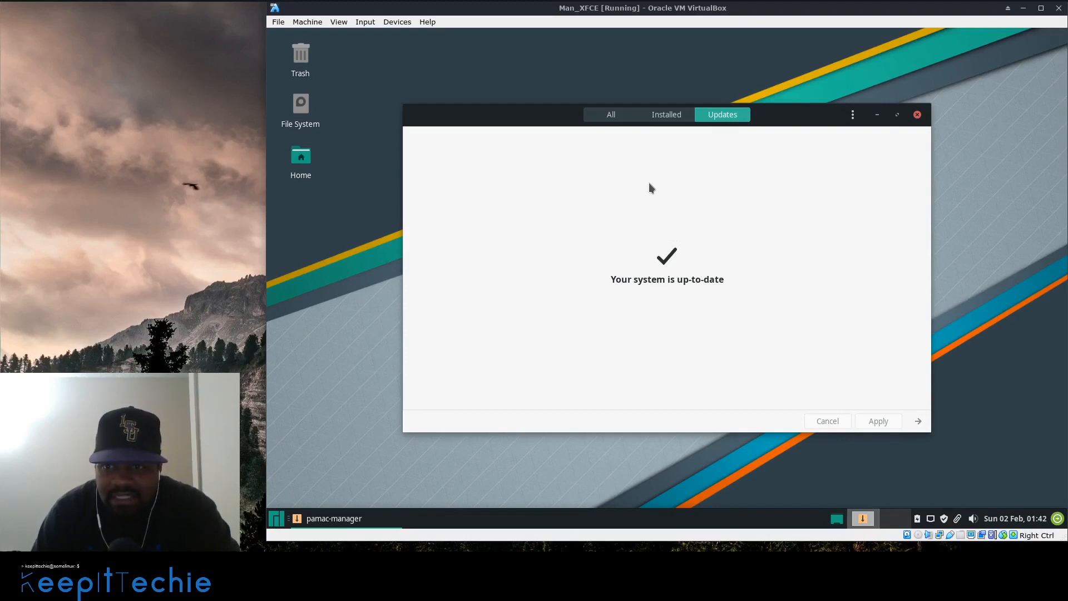
pyautogui.click(666, 117)
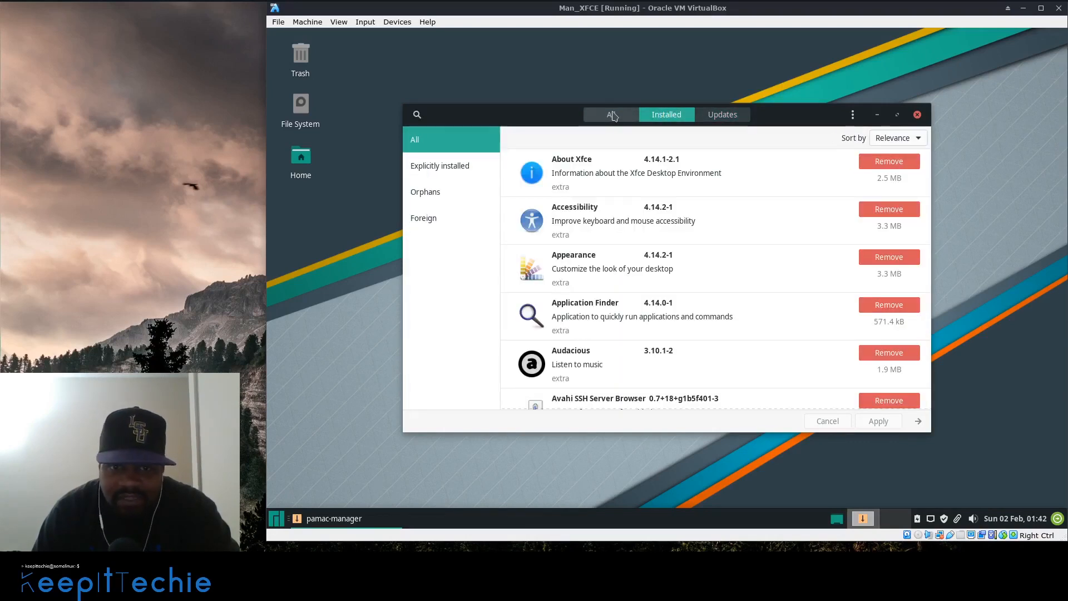
# - Return the package manager to the listing of all packages and close its window
pyautogui.click(612, 115)
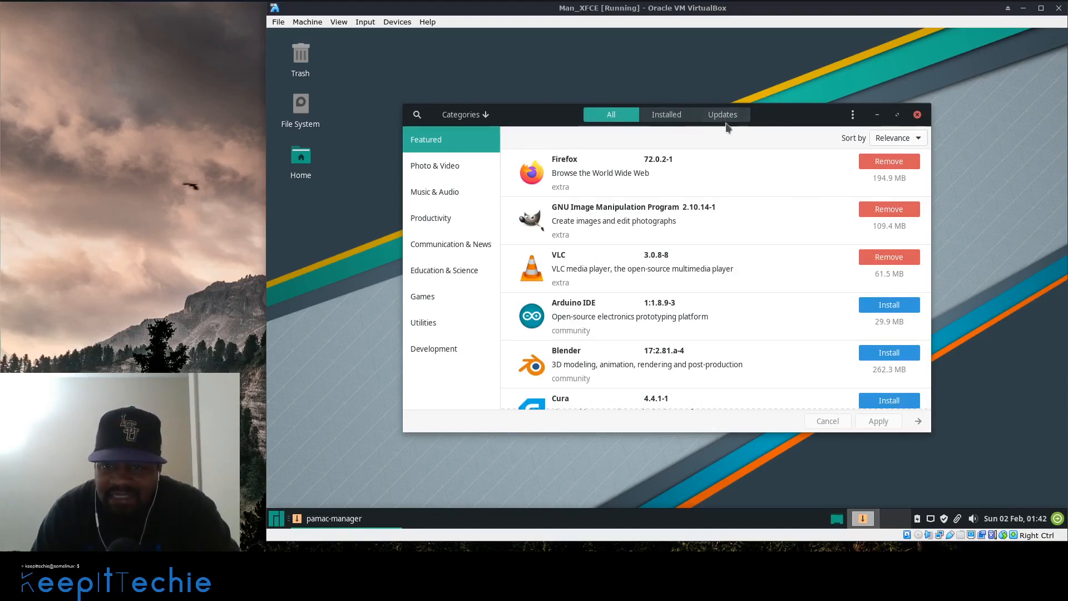
pyautogui.click(919, 116)
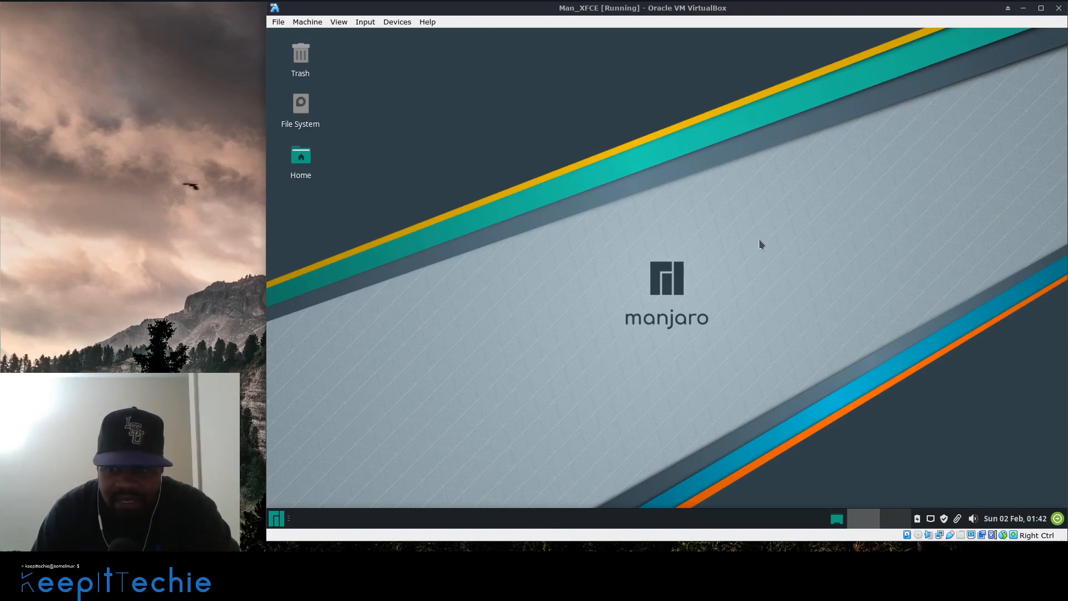
# - Look at the network connection and VPN options, and at the battery status and power manager options, dismissing both
pyautogui.click(932, 520)
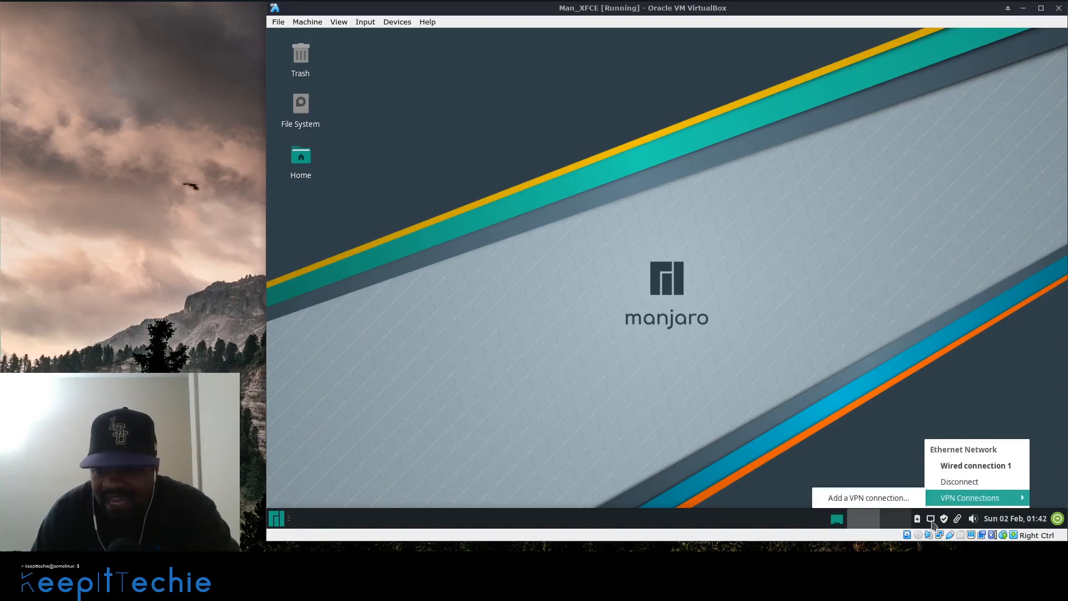
pyautogui.click(931, 523)
pyautogui.click(932, 523)
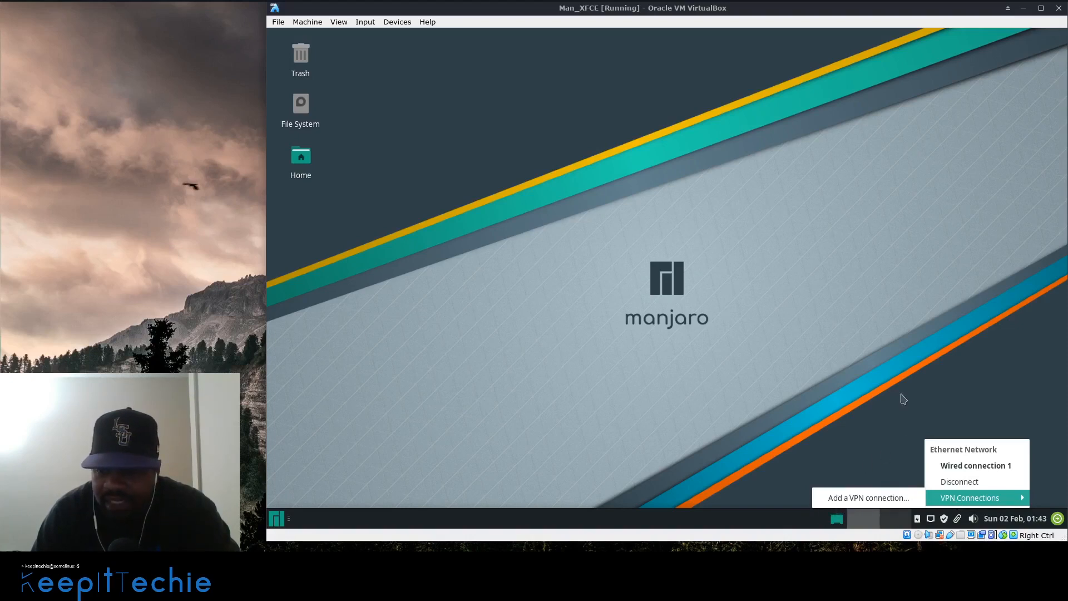
pyautogui.click(877, 332)
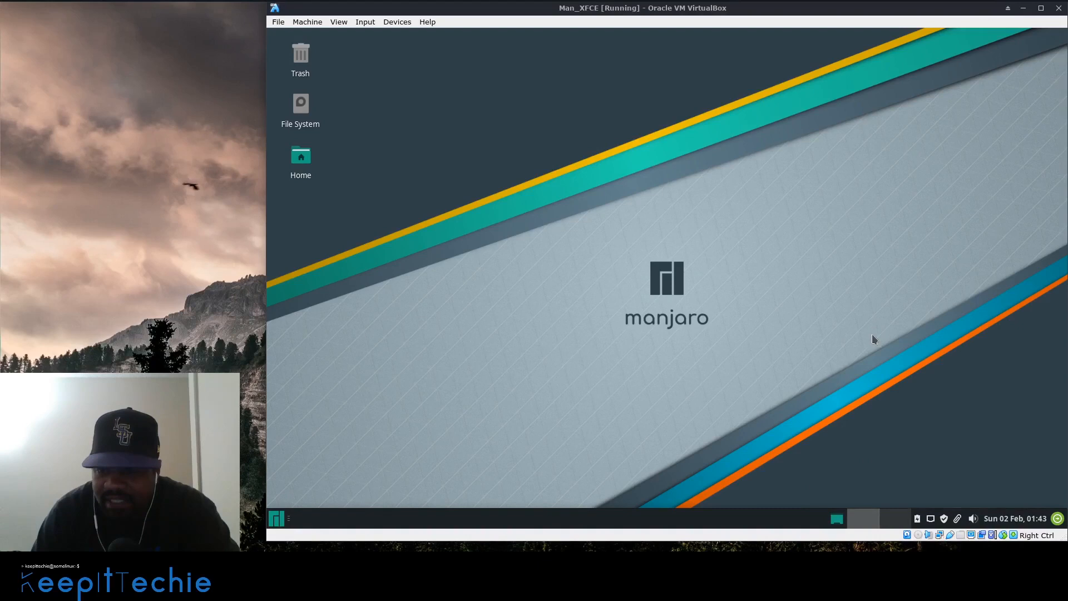
pyautogui.click(917, 521)
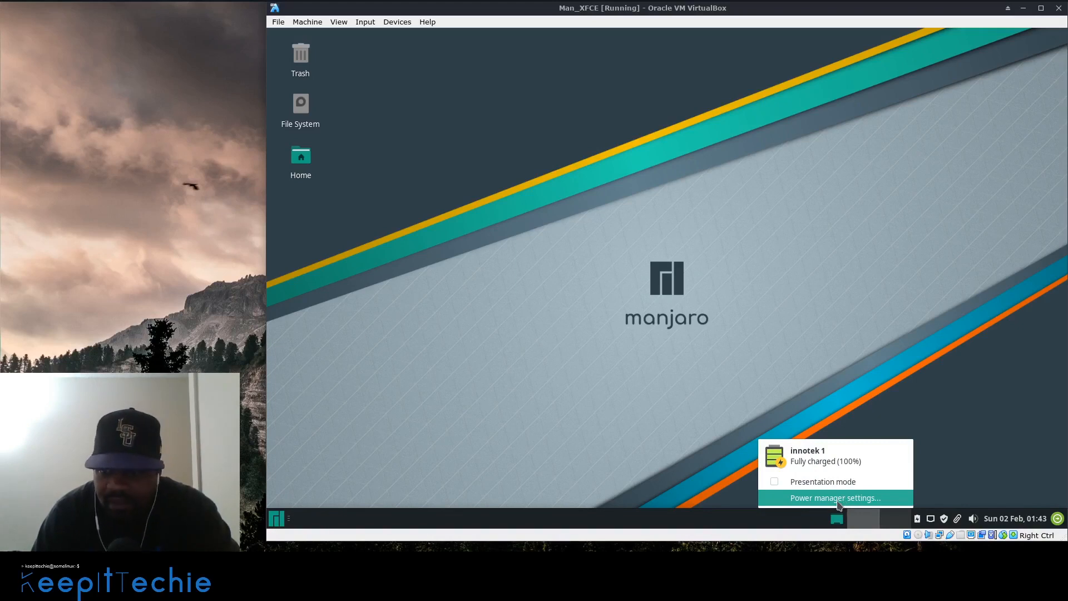
pyautogui.click(973, 402)
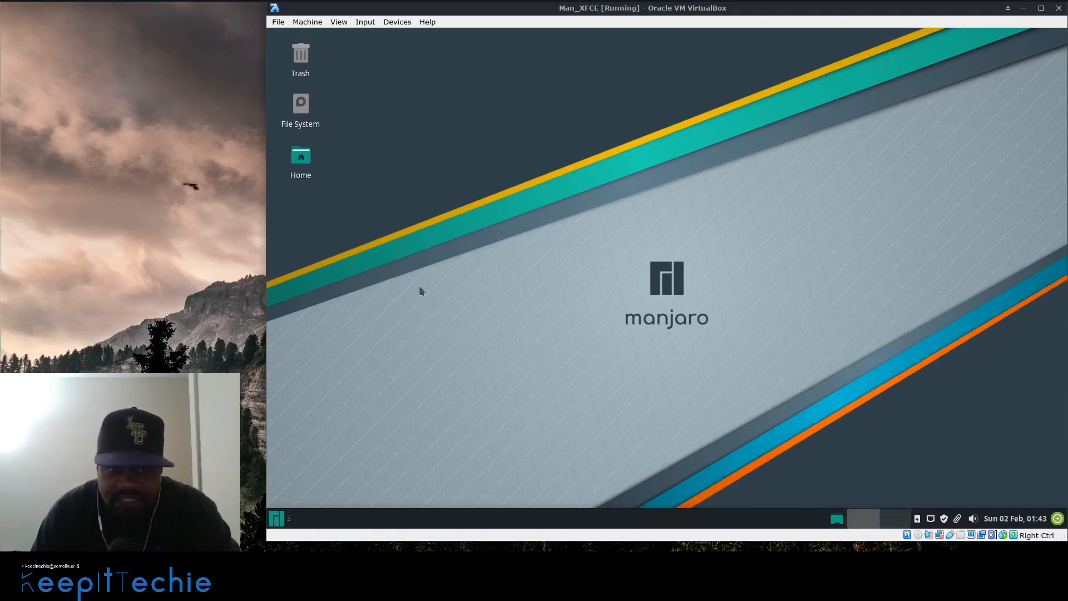
# - Open File System on the first workspace and Trash on the second, and switch between the two workspaces
pyautogui.doubleClick(300, 105)
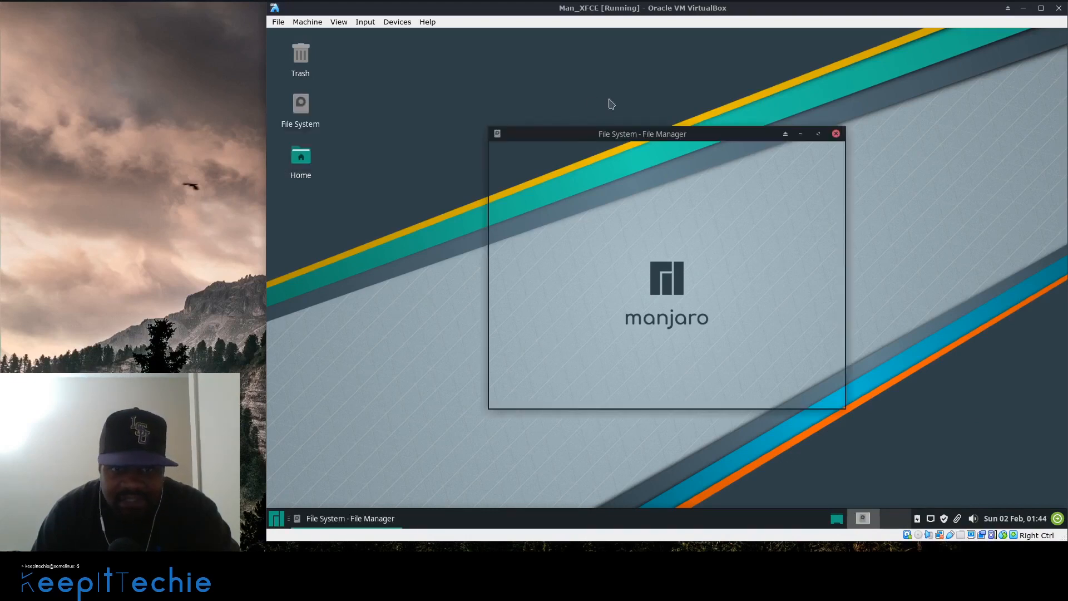
pyautogui.click(896, 519)
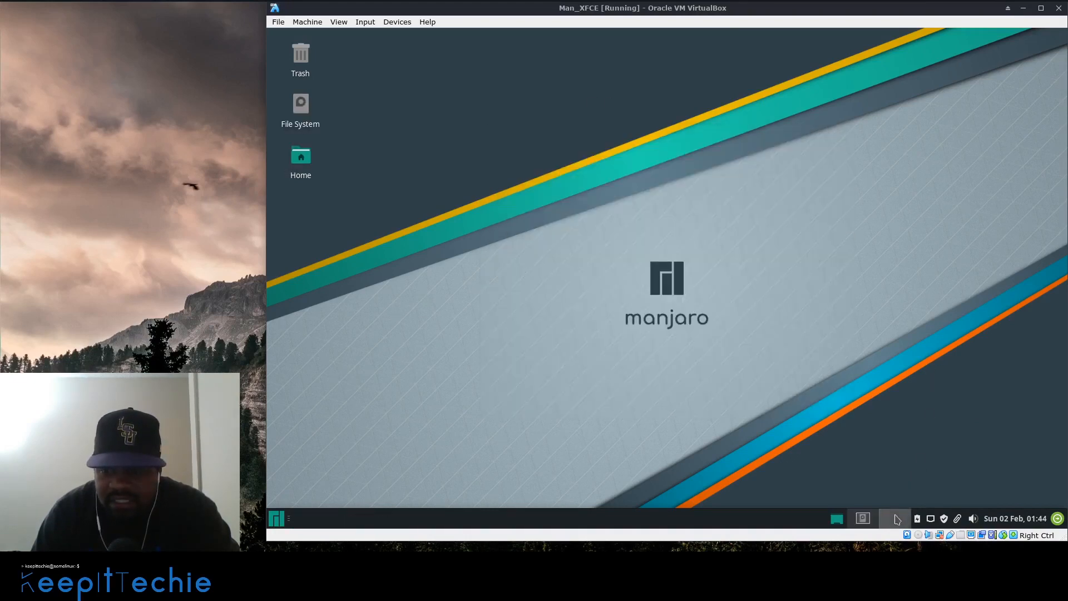
pyautogui.doubleClick(301, 61)
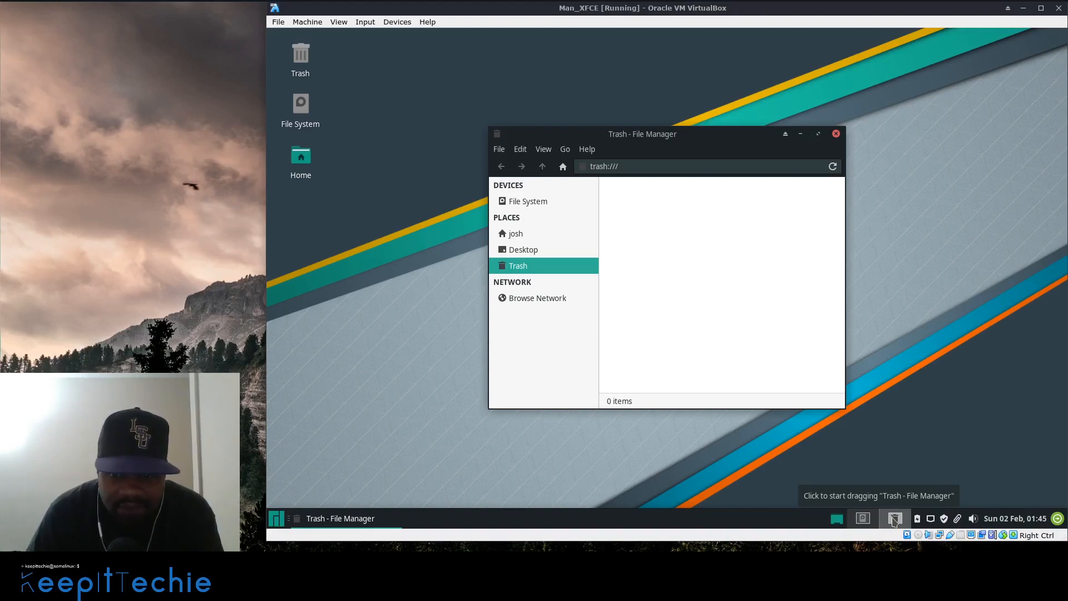
pyautogui.click(864, 522)
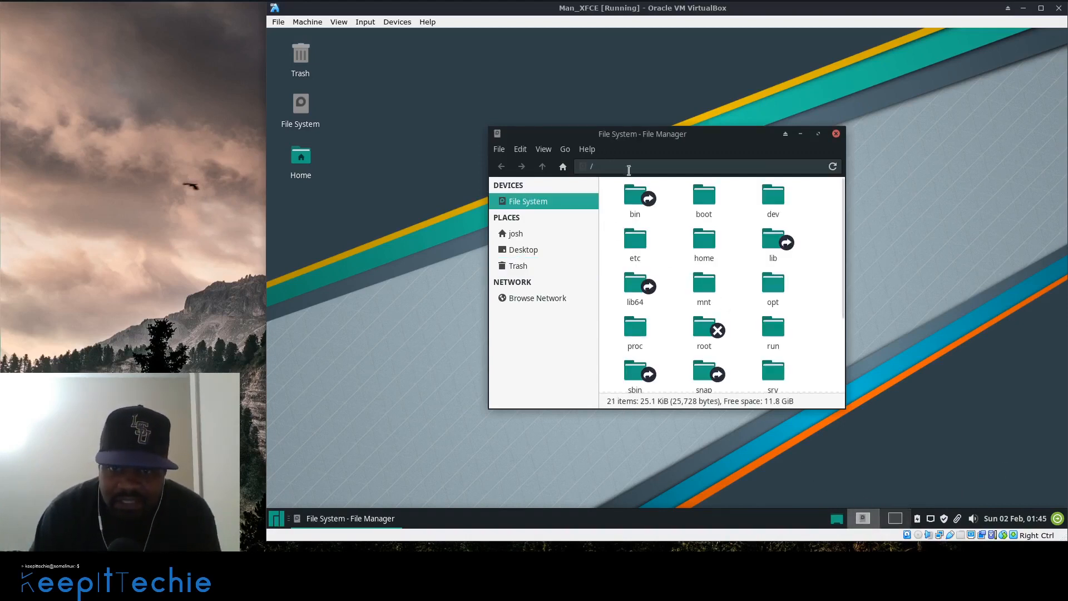
pyautogui.click(896, 520)
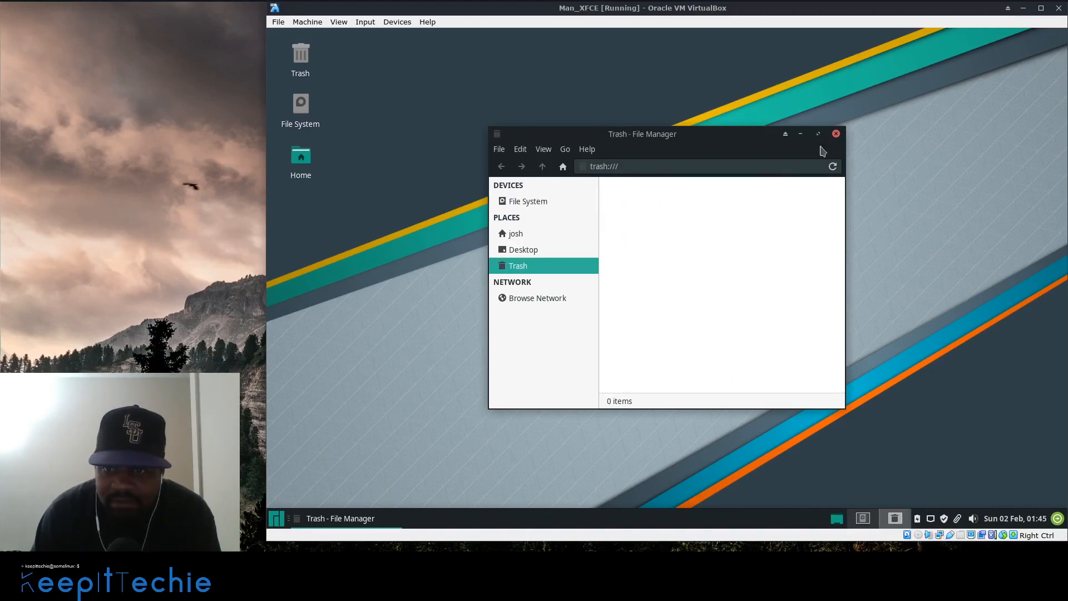
# - Close the Trash window on the second workspace and the File System window on the first
pyautogui.click(836, 133)
pyautogui.click(863, 522)
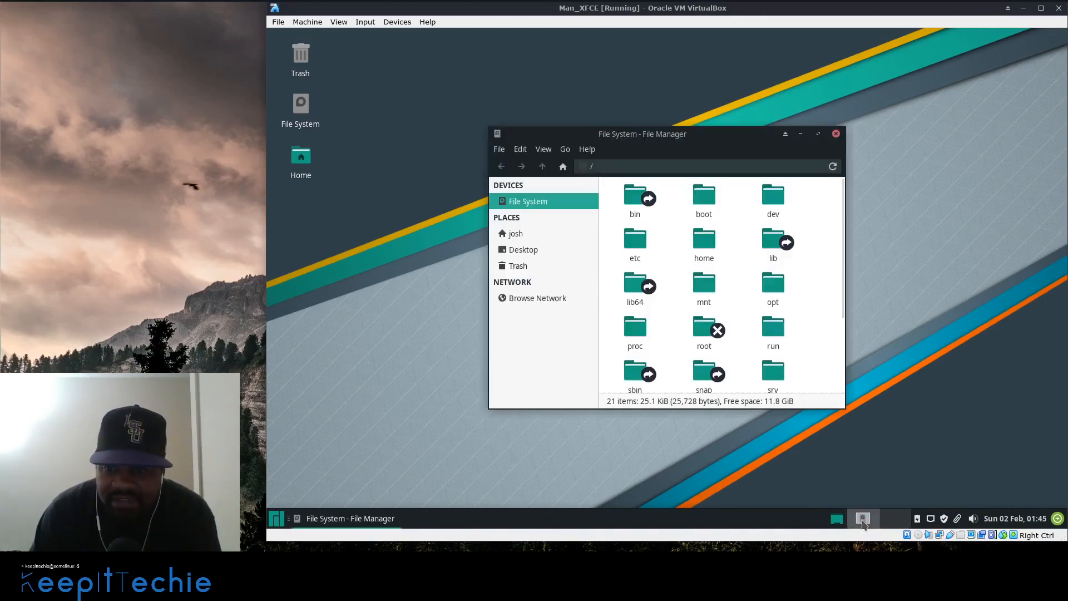
pyautogui.click(837, 135)
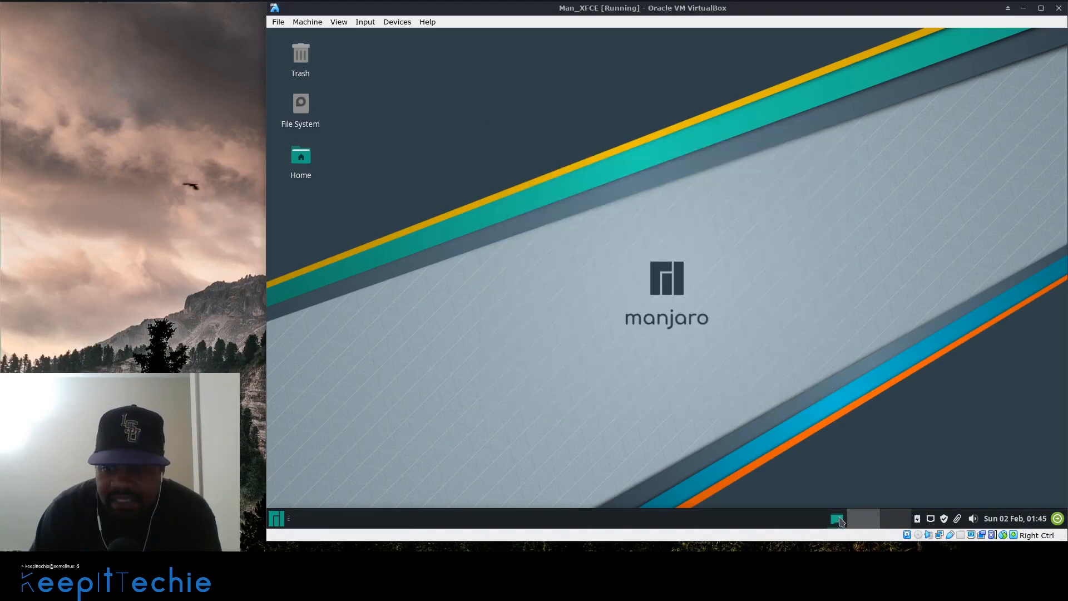
# - Open File System, demonstrate minimizing its window to show the desktop and restoring it, and close the window
pyautogui.click(306, 114)
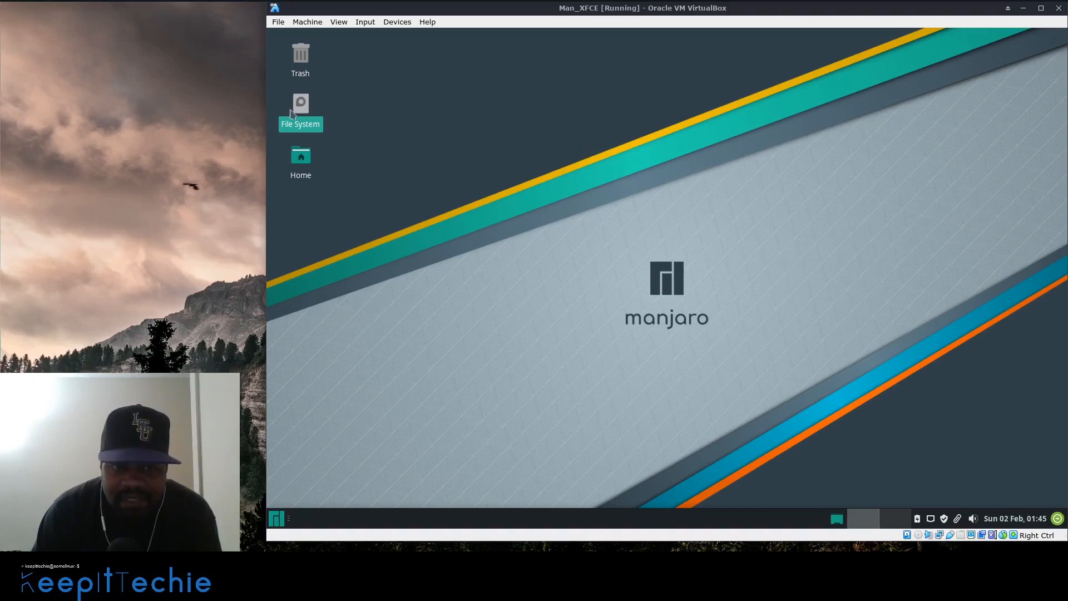
pyautogui.doubleClick(292, 114)
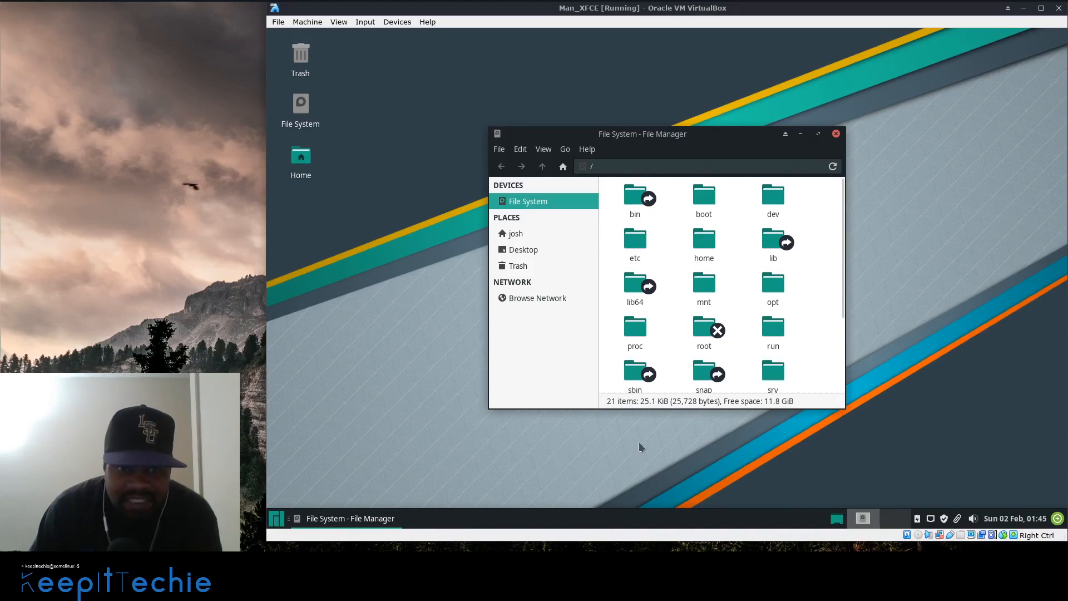
pyautogui.click(836, 520)
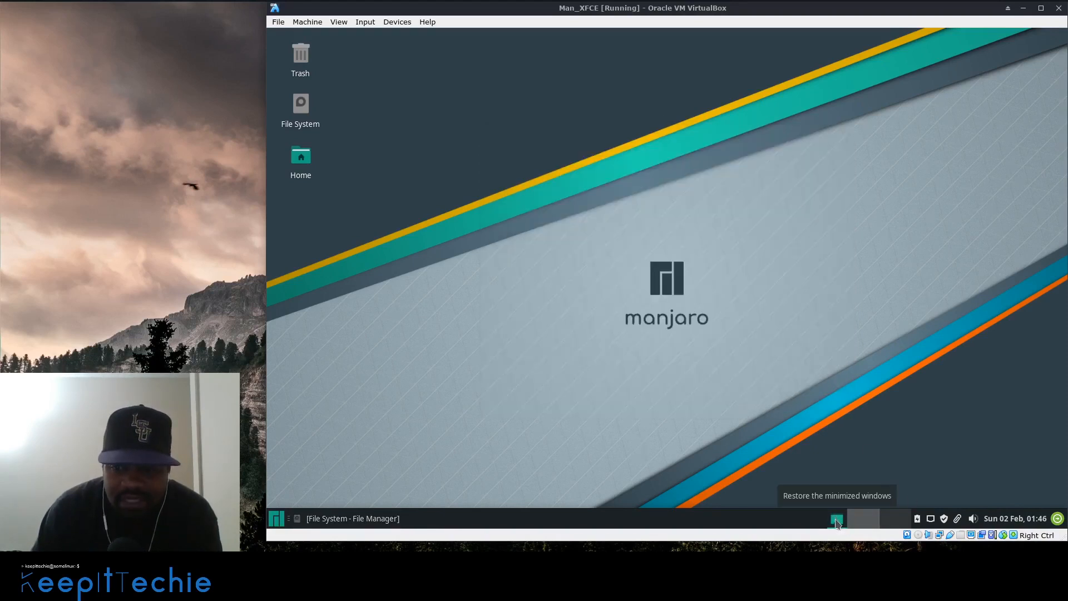
pyautogui.click(384, 520)
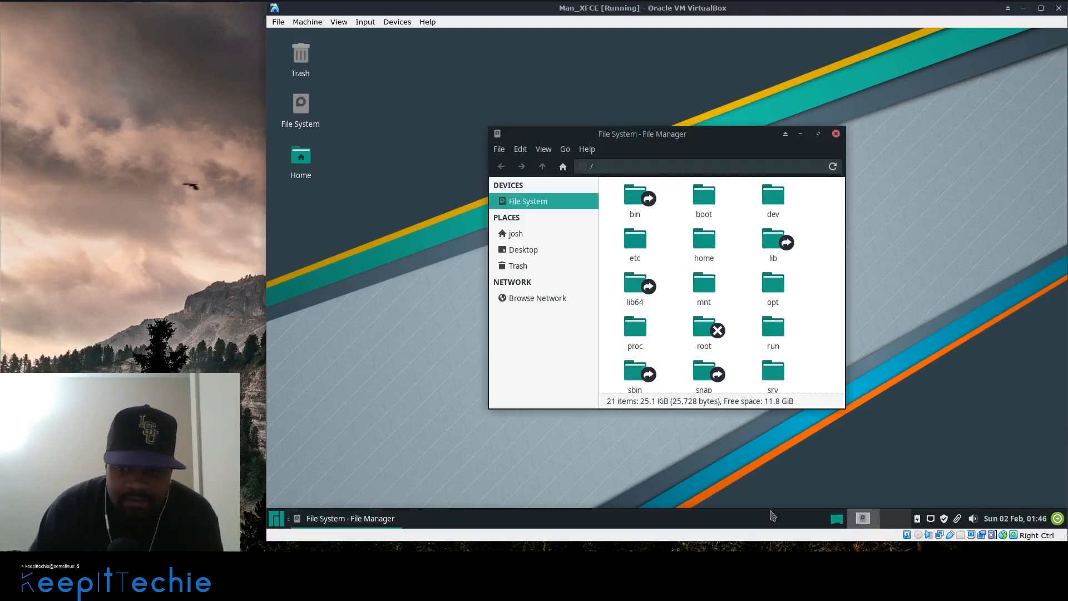
pyautogui.click(837, 519)
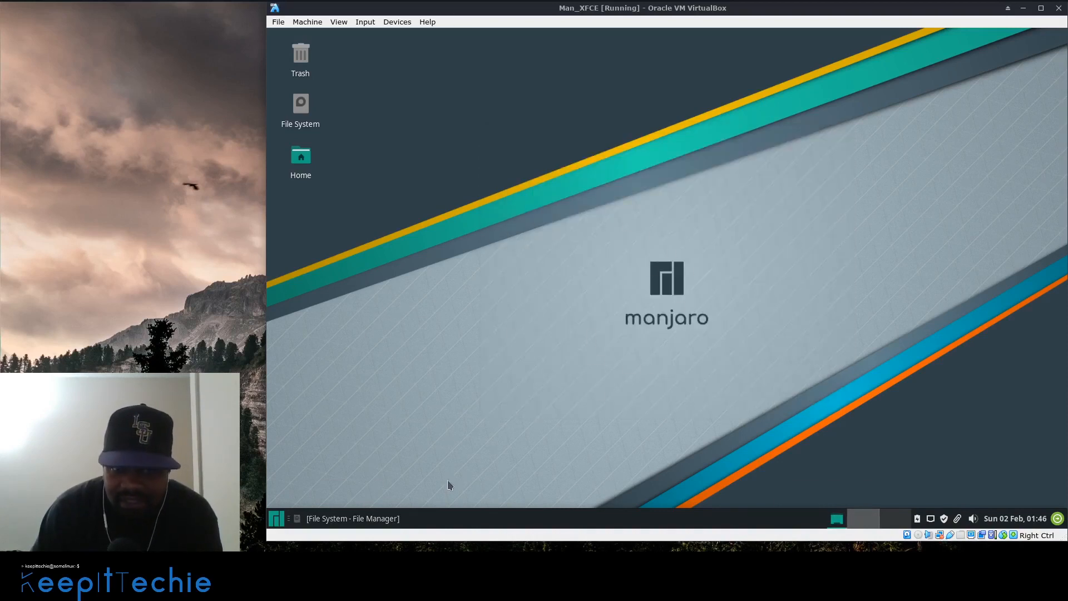
pyautogui.click(839, 519)
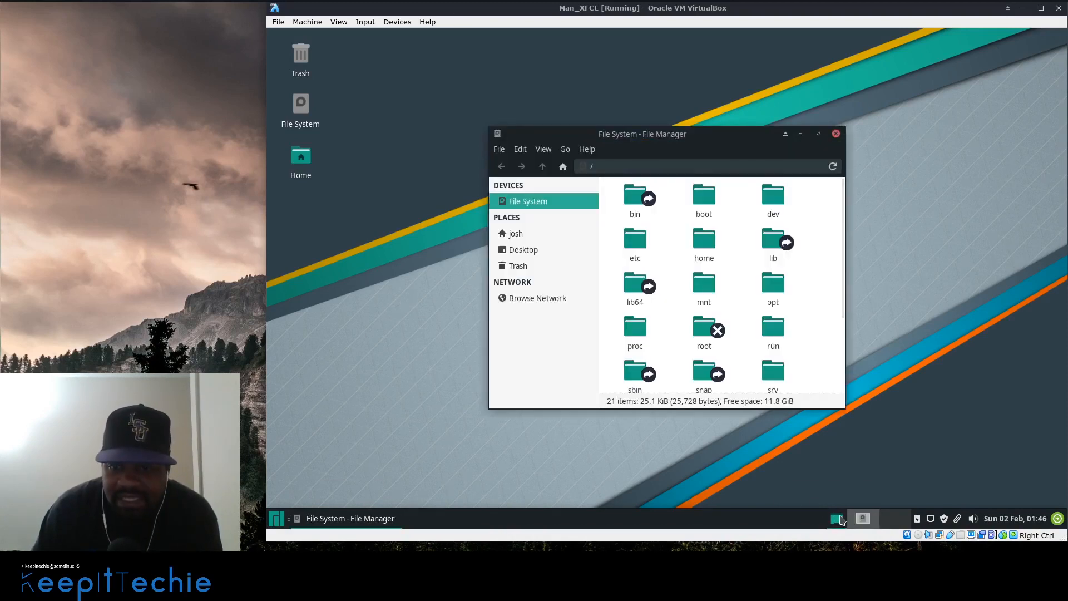
pyautogui.click(836, 134)
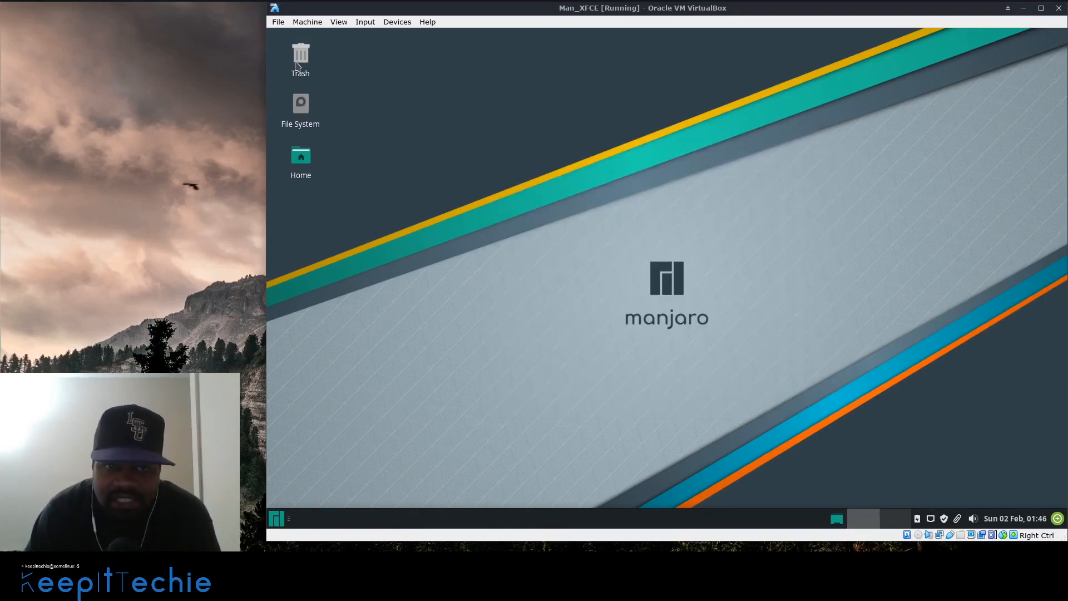
# - Open the applications menu and view the Recently Used entries, returning to Favorites
pyautogui.moveTo(306, 67)
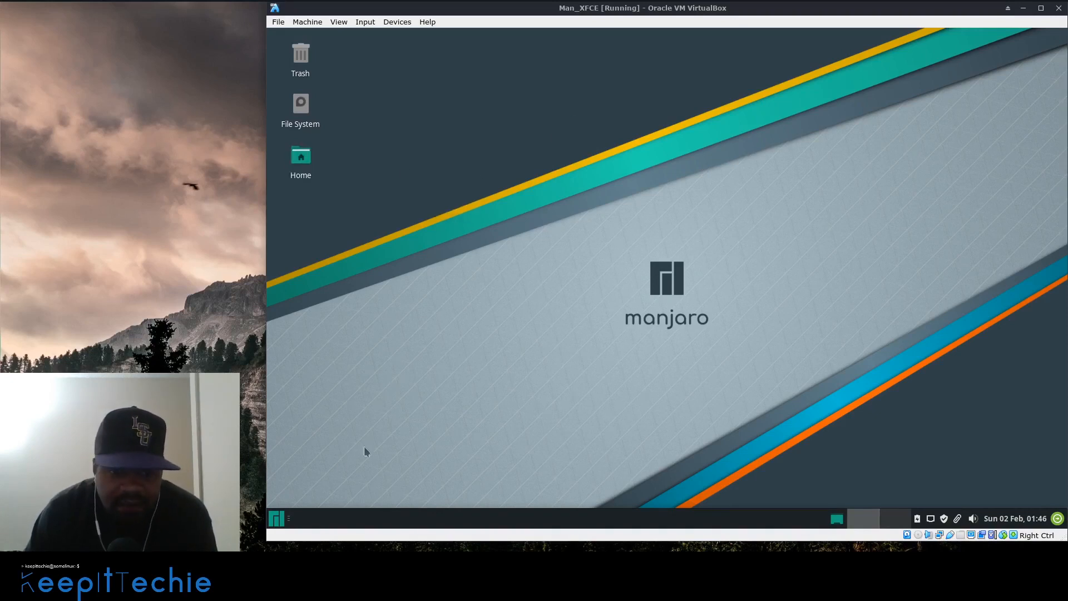
pyautogui.click(277, 519)
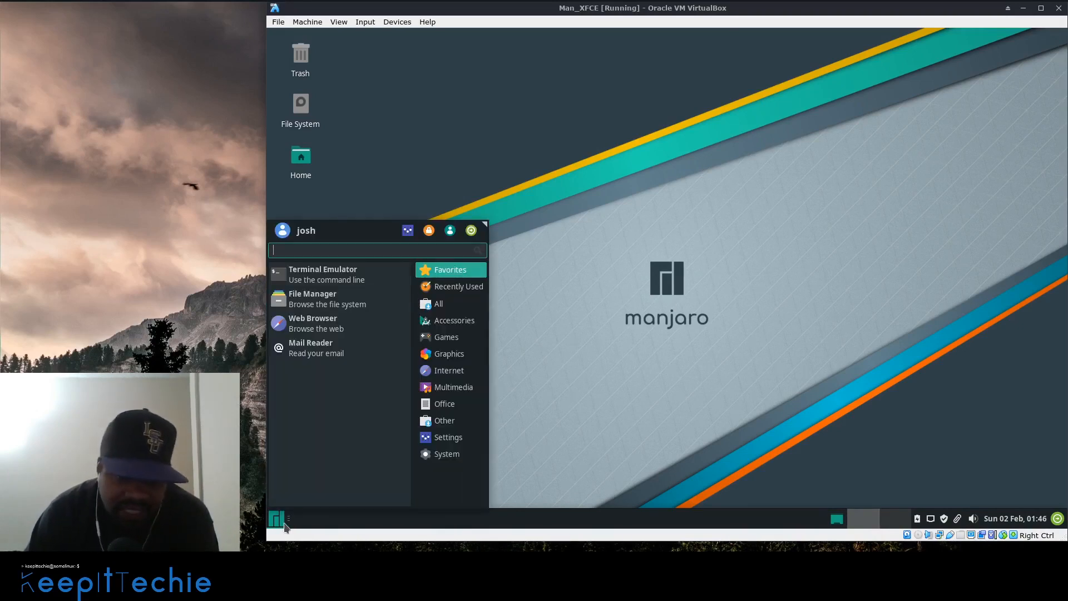
pyautogui.click(277, 521)
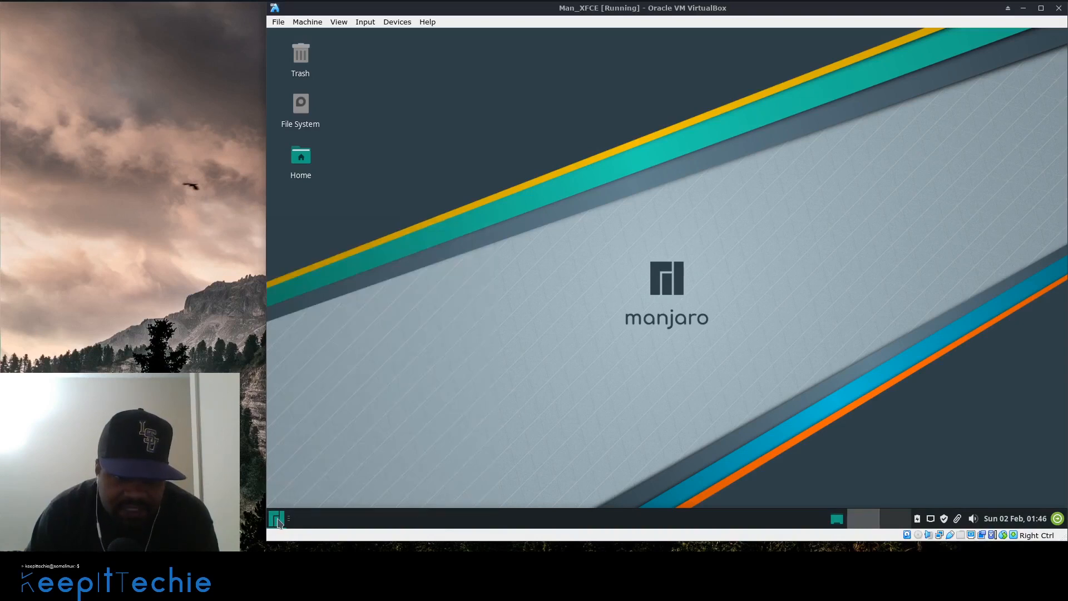
pyautogui.click(278, 521)
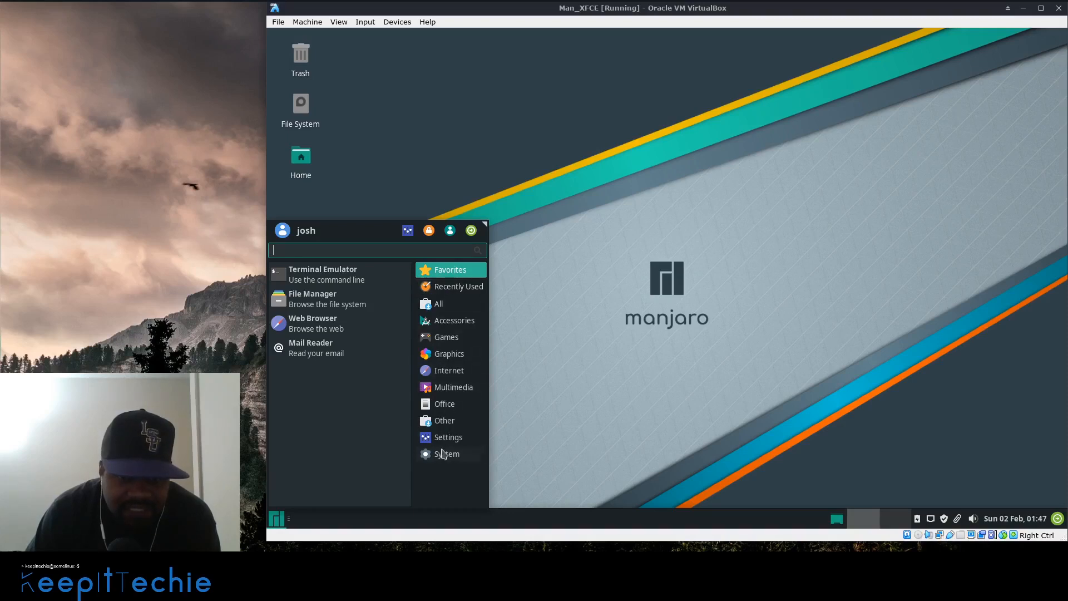
pyautogui.click(448, 290)
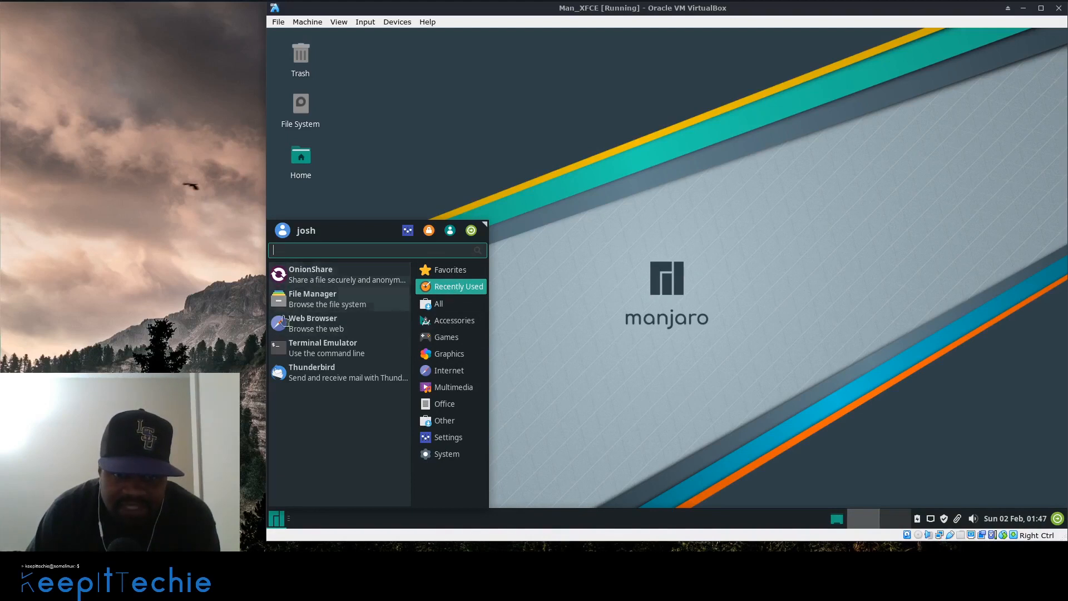
pyautogui.click(454, 271)
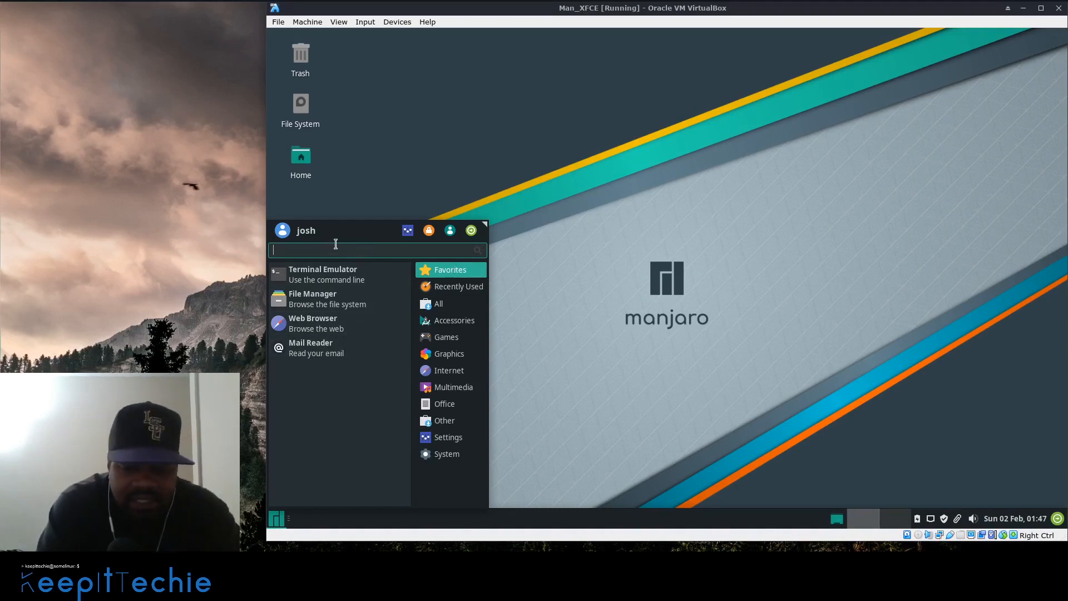
# - Search the applications for gimp and add GNU Image Manipulation Program to Favorites
pyautogui.write('gim')
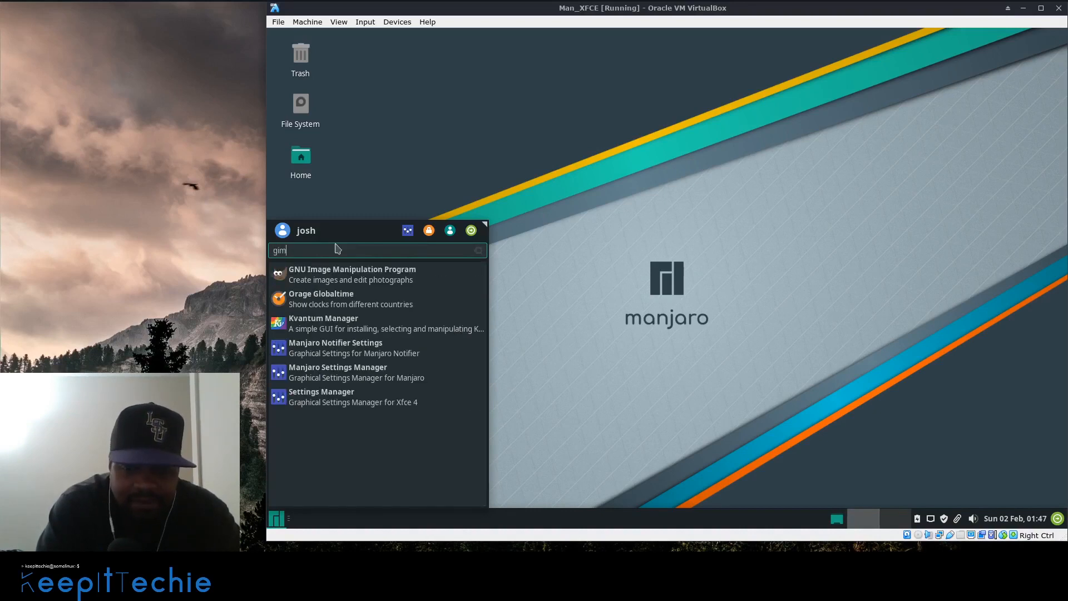
pyautogui.write('p')
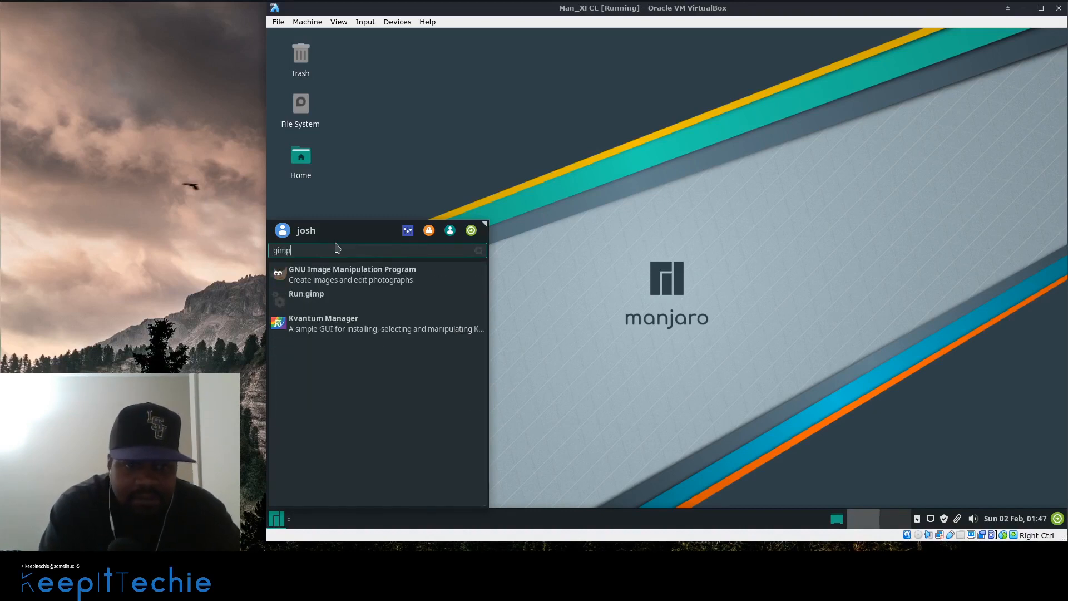
pyautogui.rightClick(355, 276)
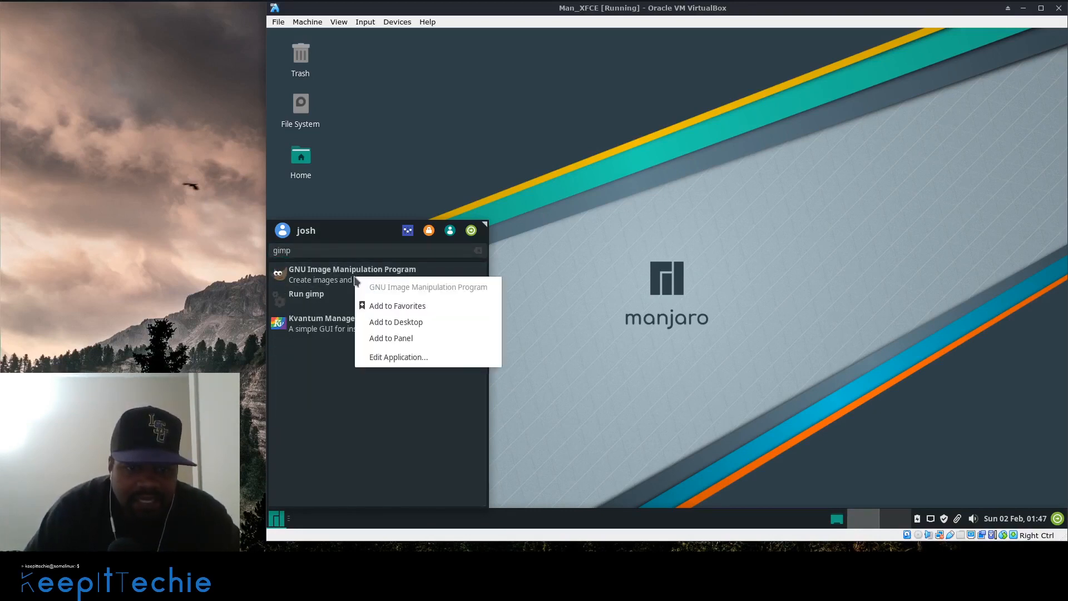
pyautogui.click(395, 307)
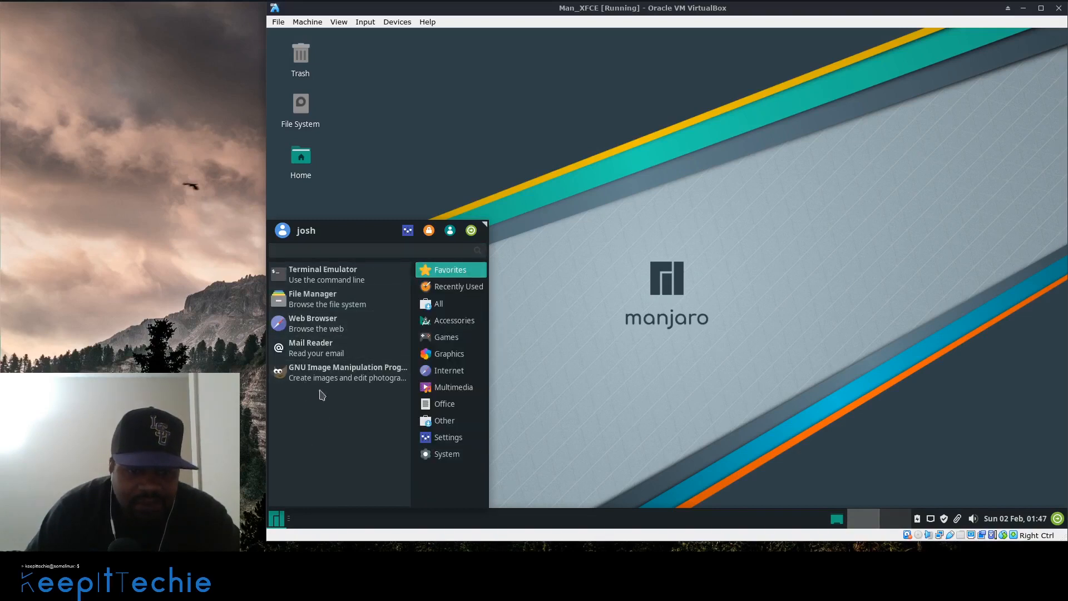
pyautogui.click(359, 249)
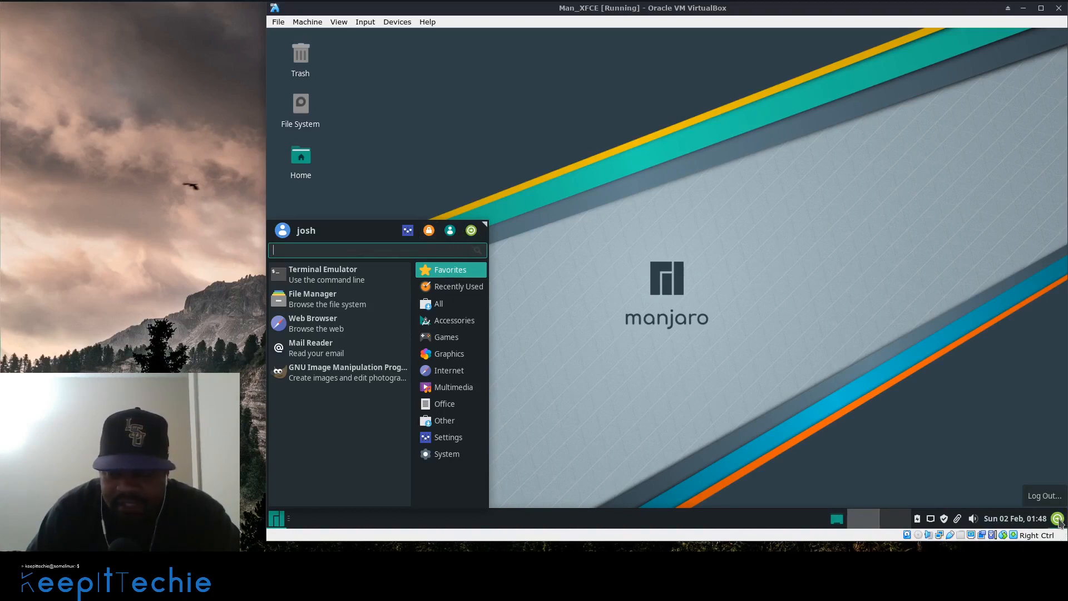
# - Review the session options in the log-out dialog, cancel it, and reopen the applications menu
pyautogui.click(472, 231)
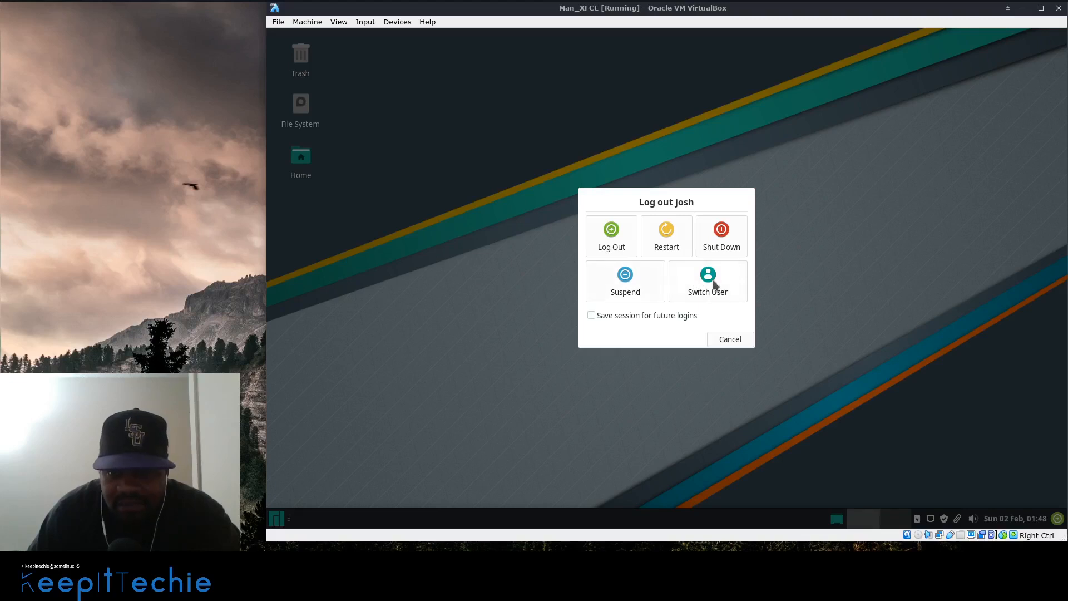
pyautogui.click(734, 339)
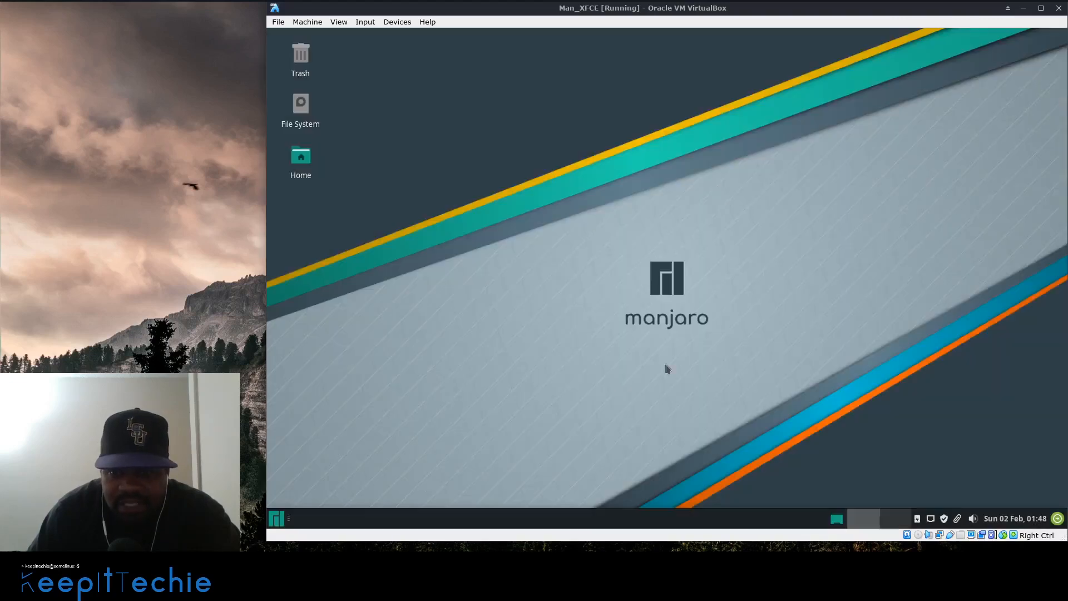
pyautogui.click(281, 520)
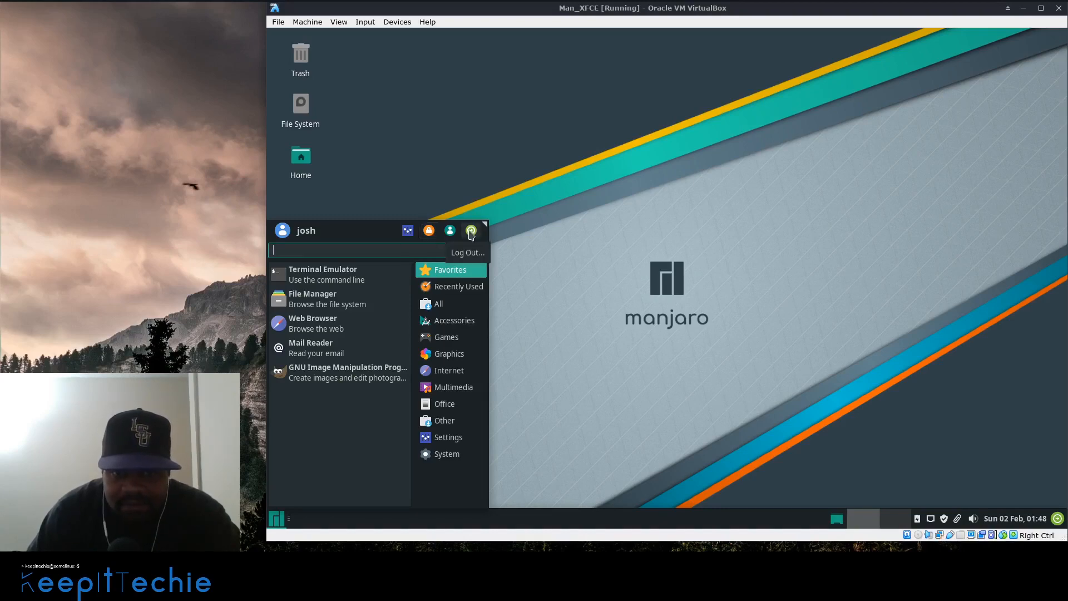
# - View the log-out dialog's session options once more and cancel it
pyautogui.click(624, 284)
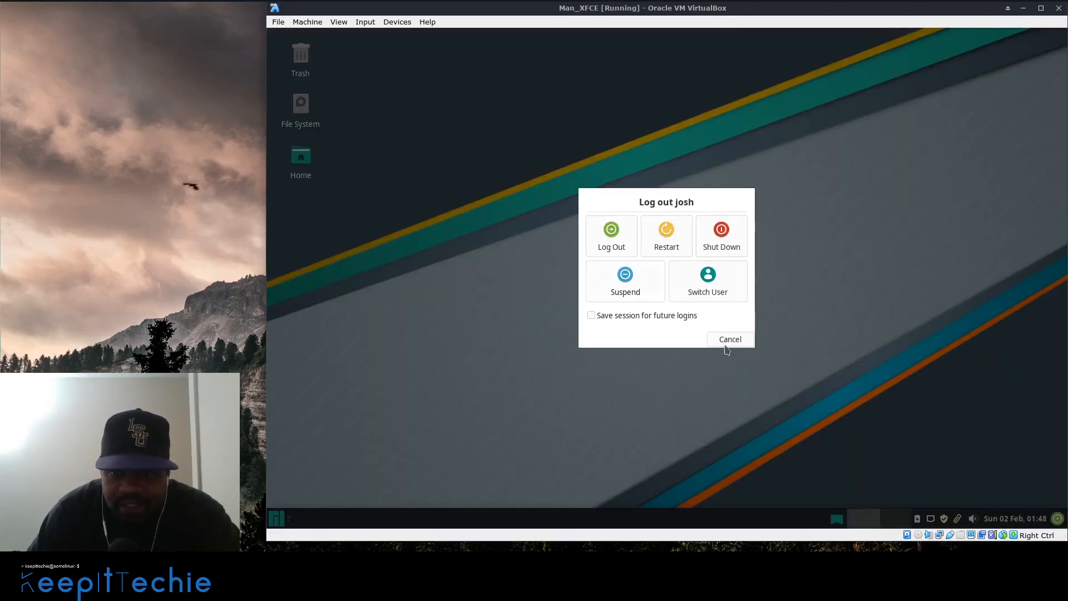
pyautogui.click(727, 341)
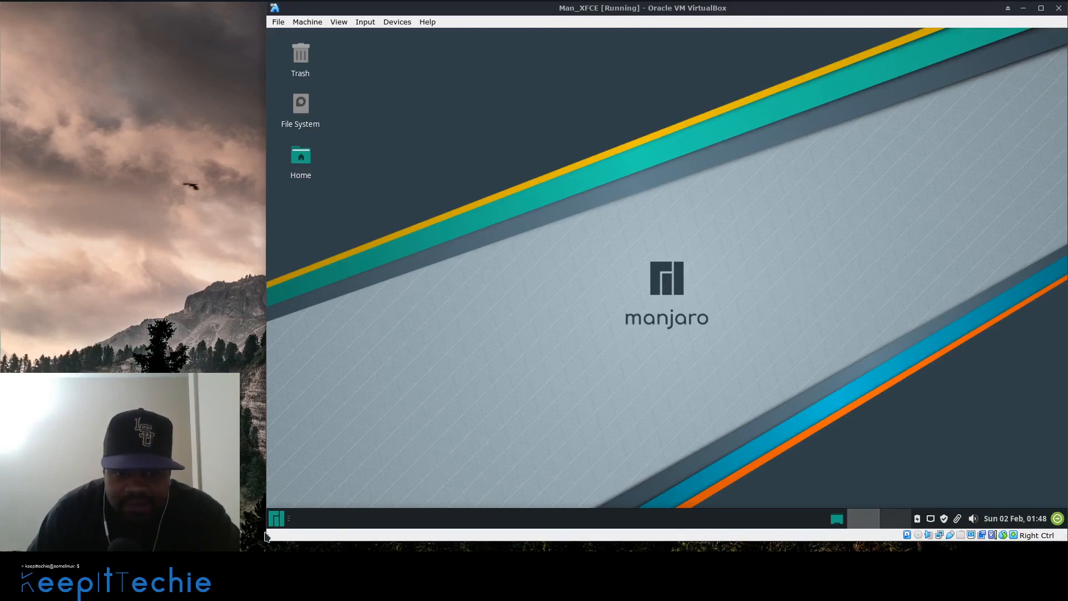
# - Open the settings manager, view the profile fields and picture sources in About Me, and cancel without changes
pyautogui.click(276, 519)
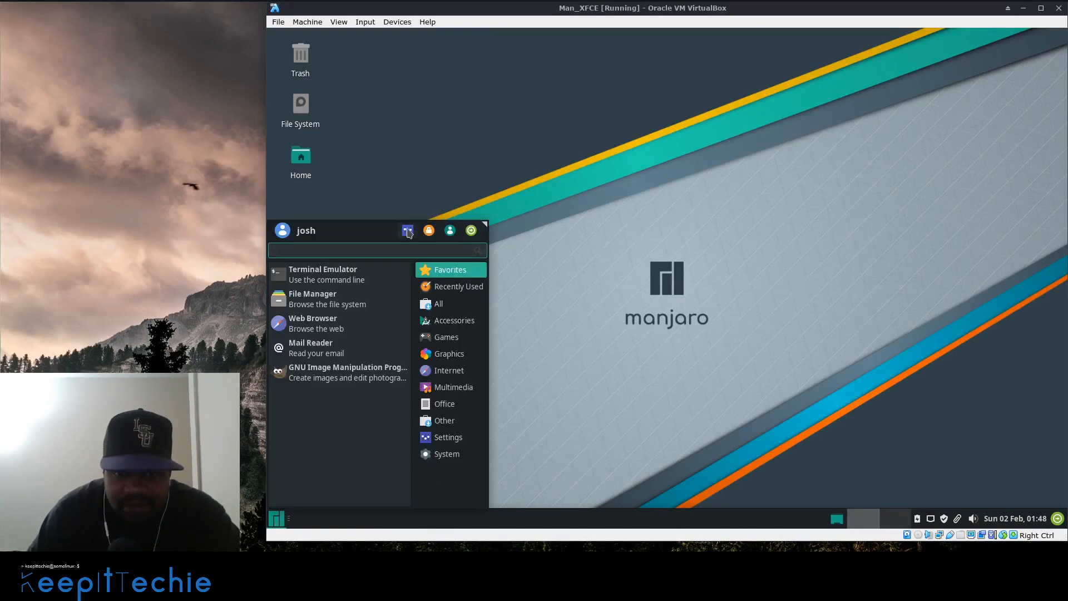
pyautogui.click(408, 231)
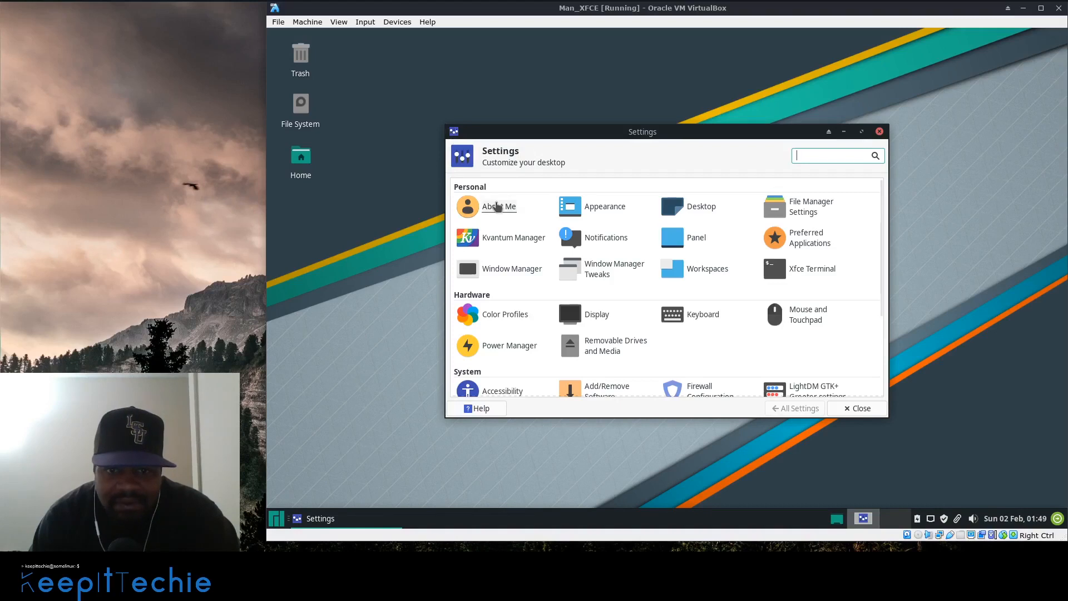
pyautogui.click(493, 211)
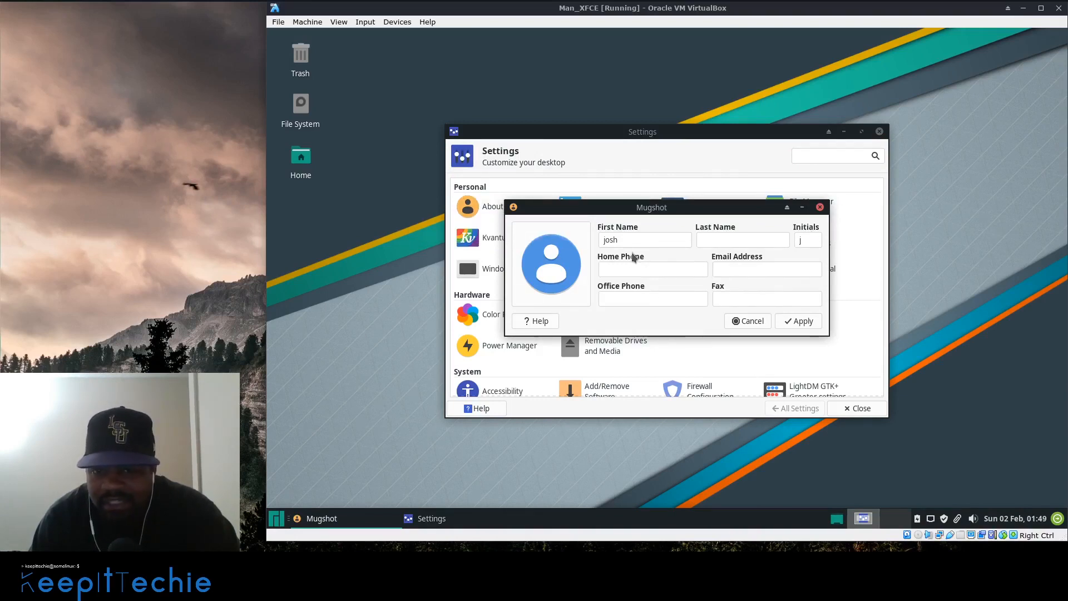
pyautogui.click(551, 272)
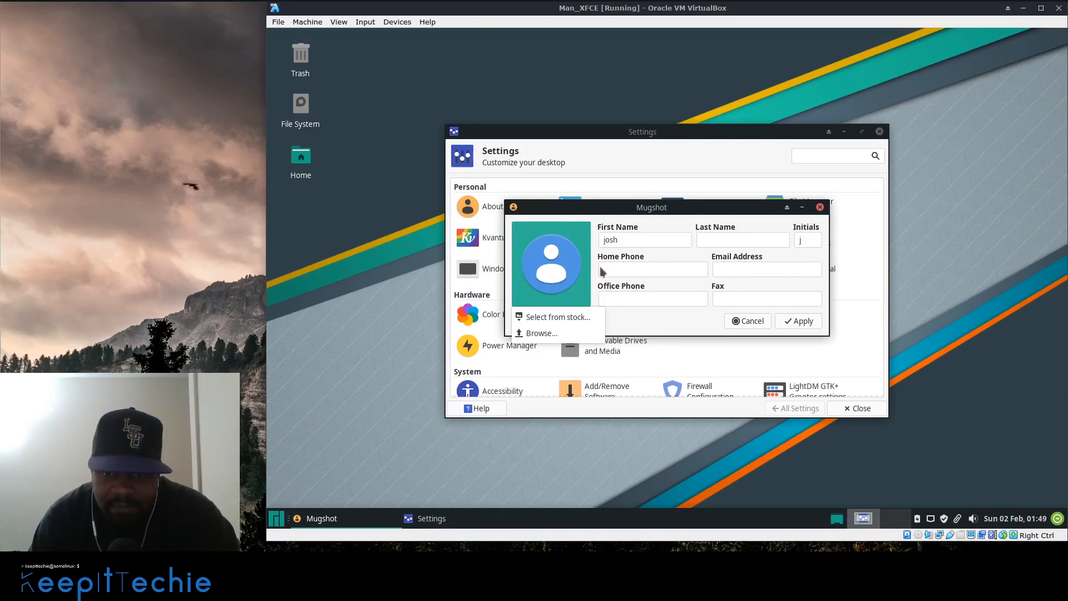
pyautogui.click(750, 321)
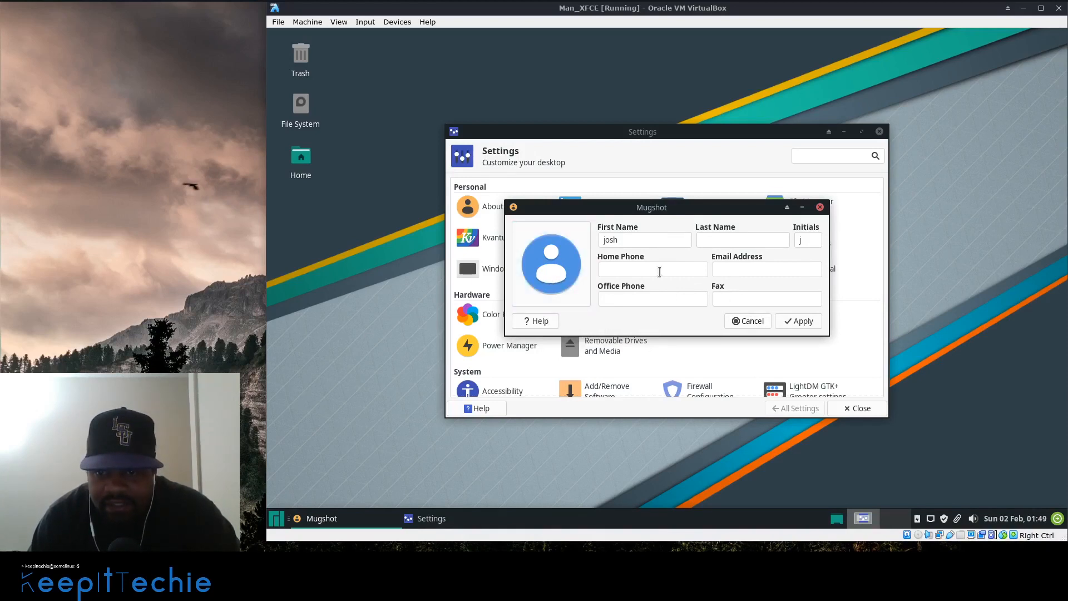
pyautogui.click(751, 322)
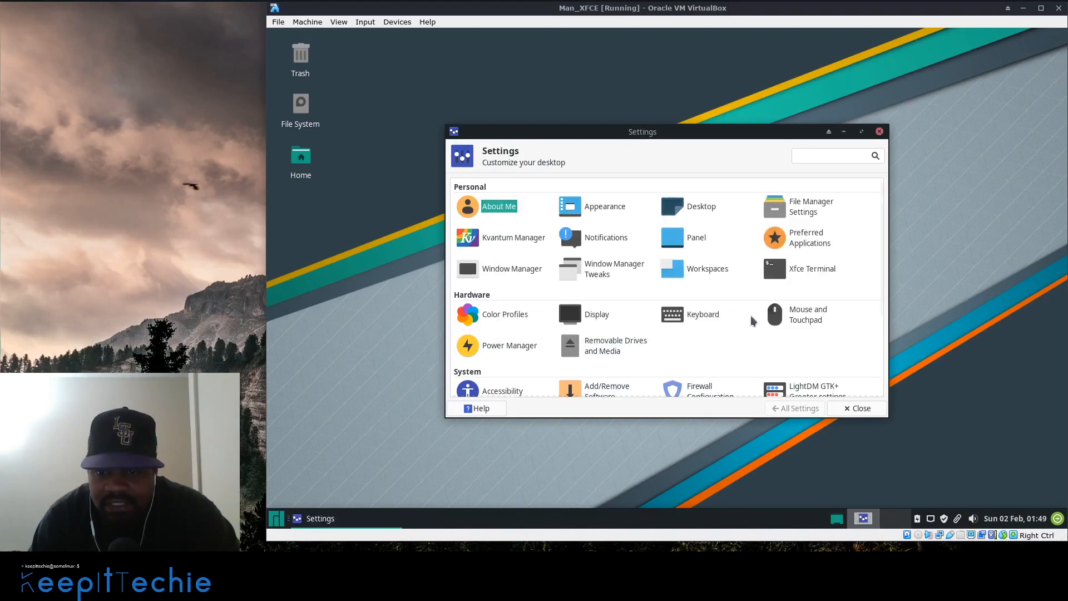
# - In Appearance, try the styles Matcha-light-sea, Adwaita-dark, Adwaita and Matcha-aliz, and check how the applications menu looks with Matcha-aliz
pyautogui.click(596, 209)
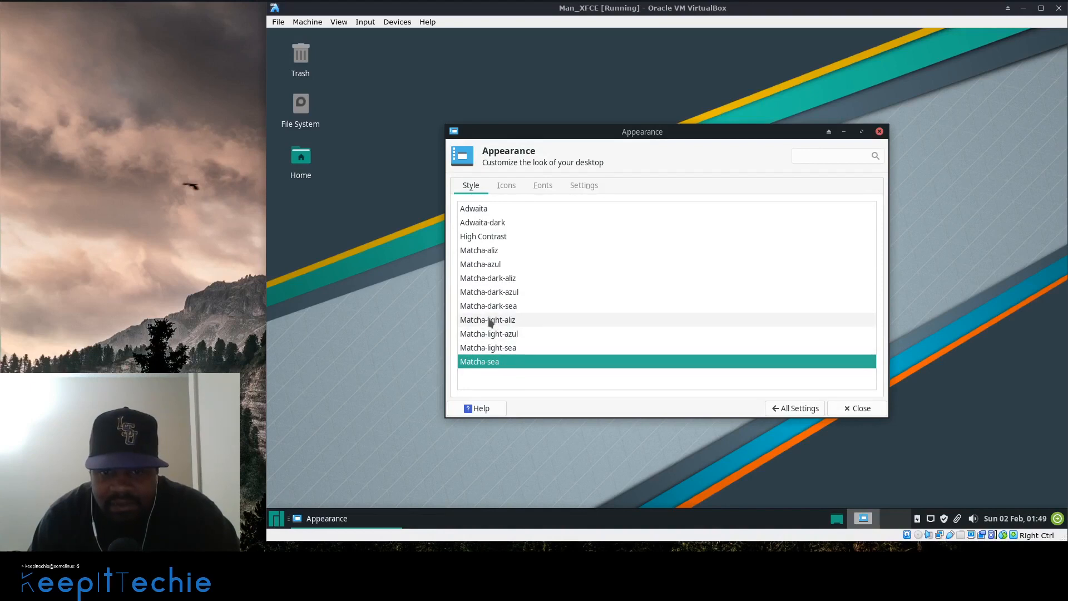
pyautogui.click(494, 352)
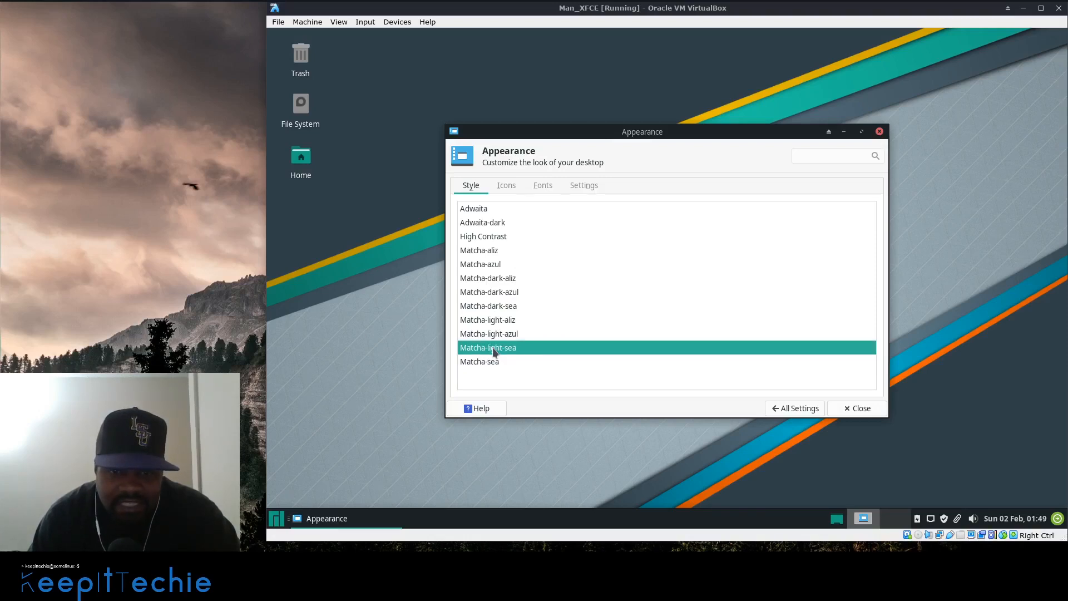
pyautogui.click(486, 222)
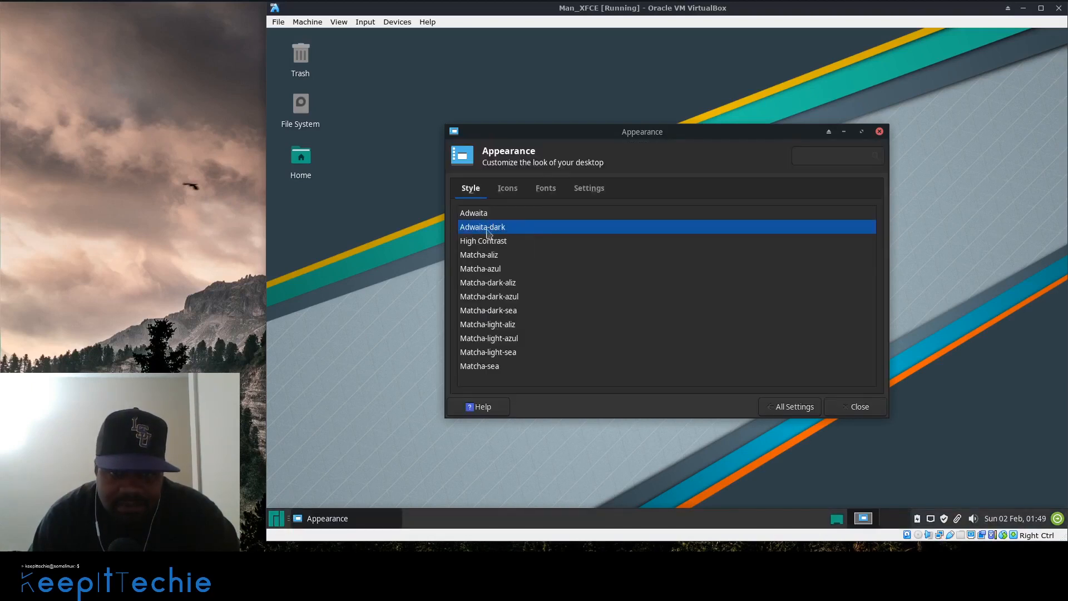
pyautogui.click(491, 217)
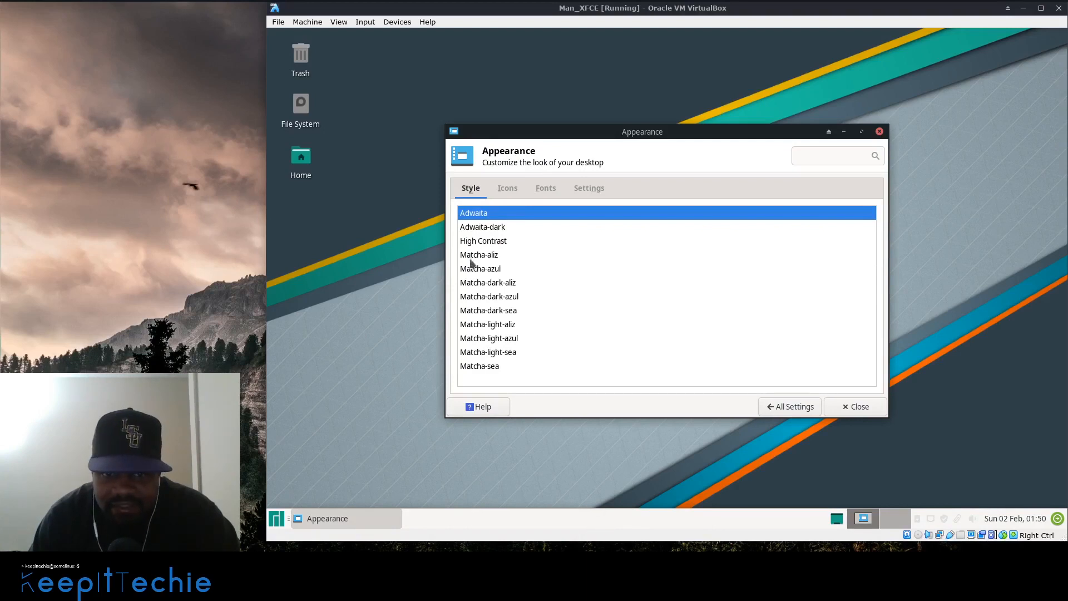
pyautogui.click(483, 227)
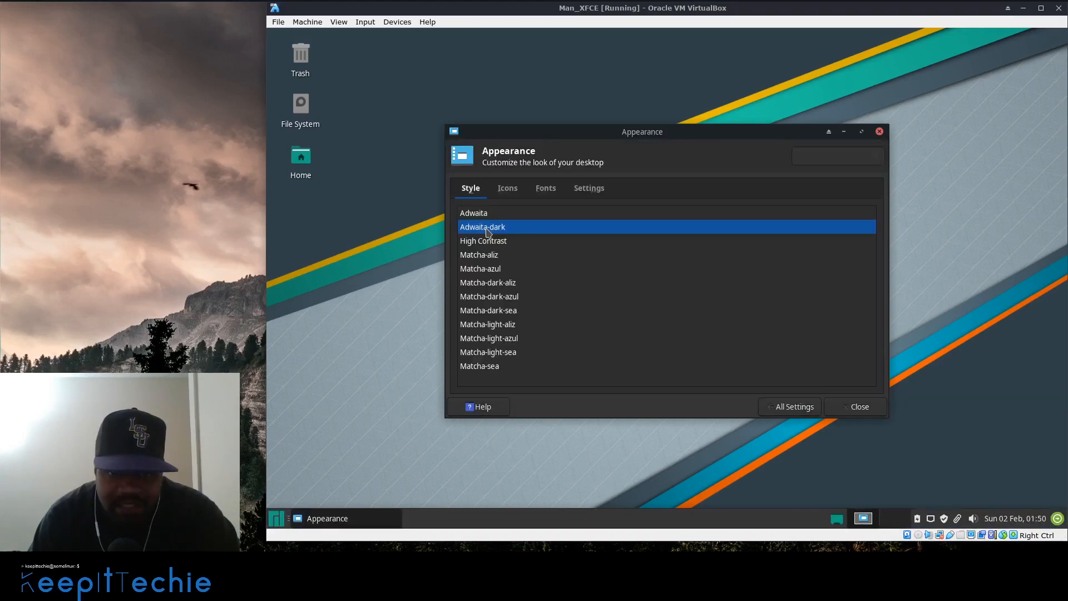
pyautogui.click(488, 260)
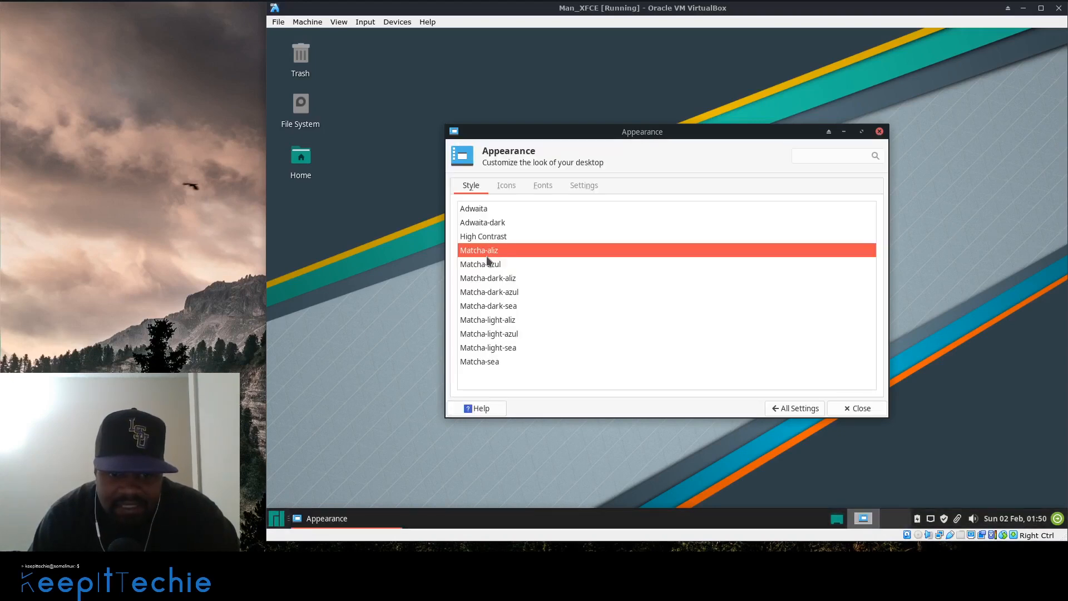
pyautogui.click(276, 519)
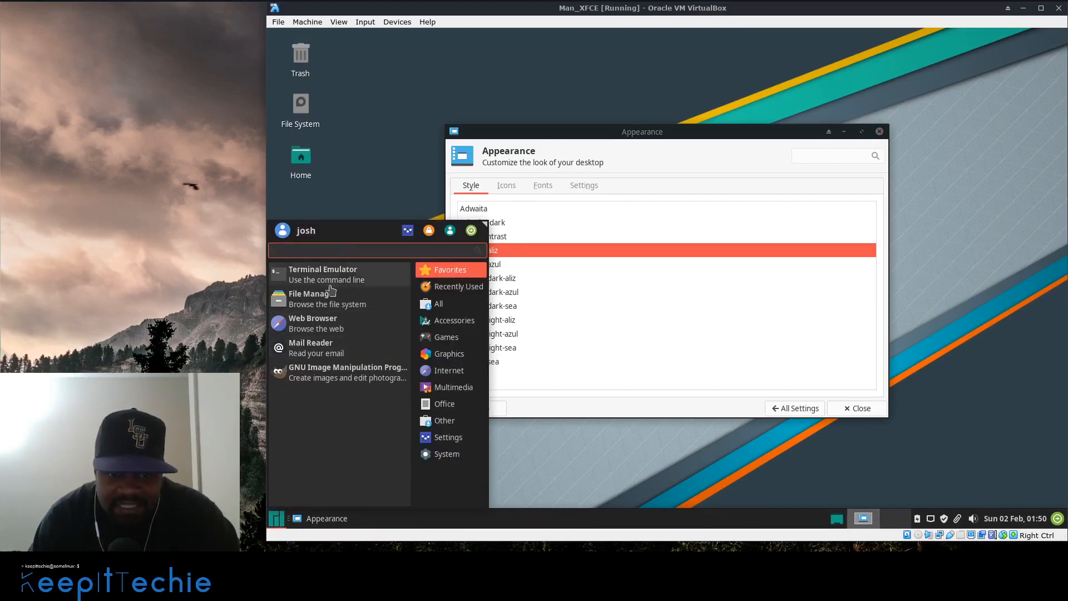
pyautogui.click(526, 225)
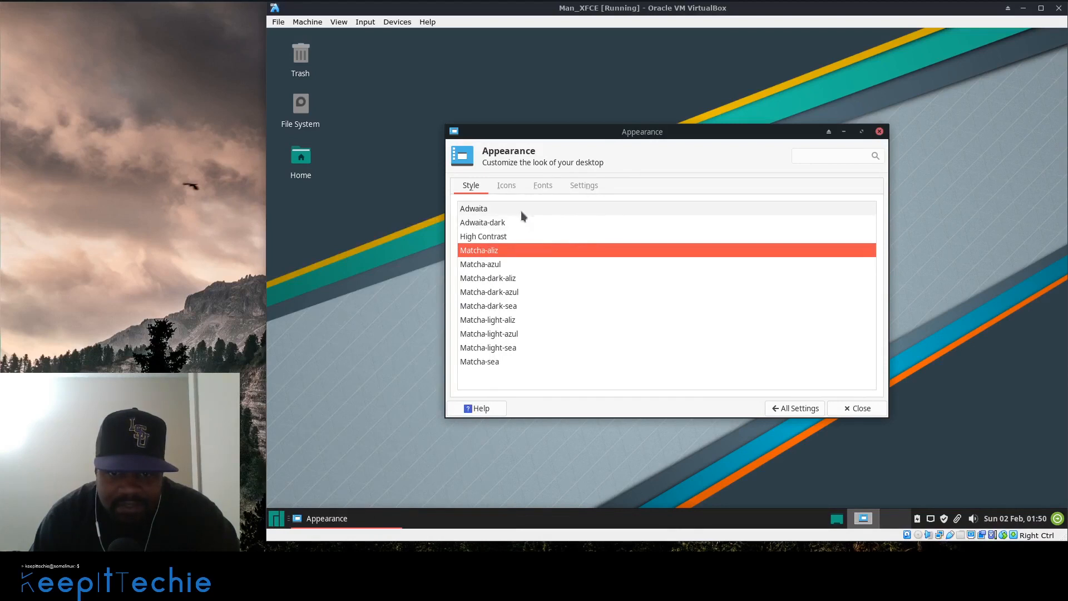
# - Set the desktop style to Adwaita and check how the applications menu looks with it
pyautogui.click(522, 213)
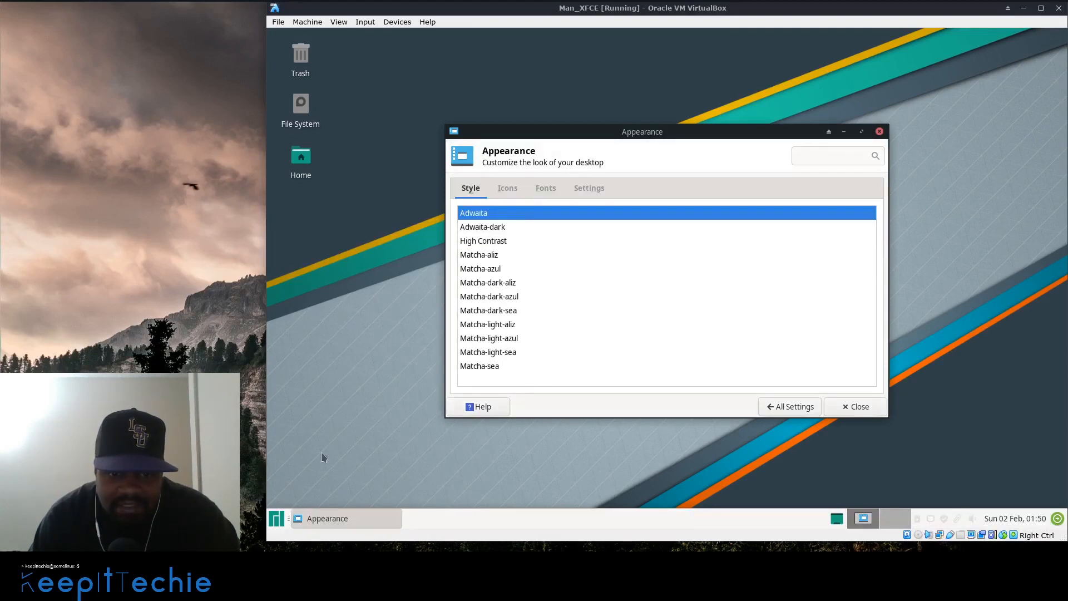
pyautogui.click(277, 518)
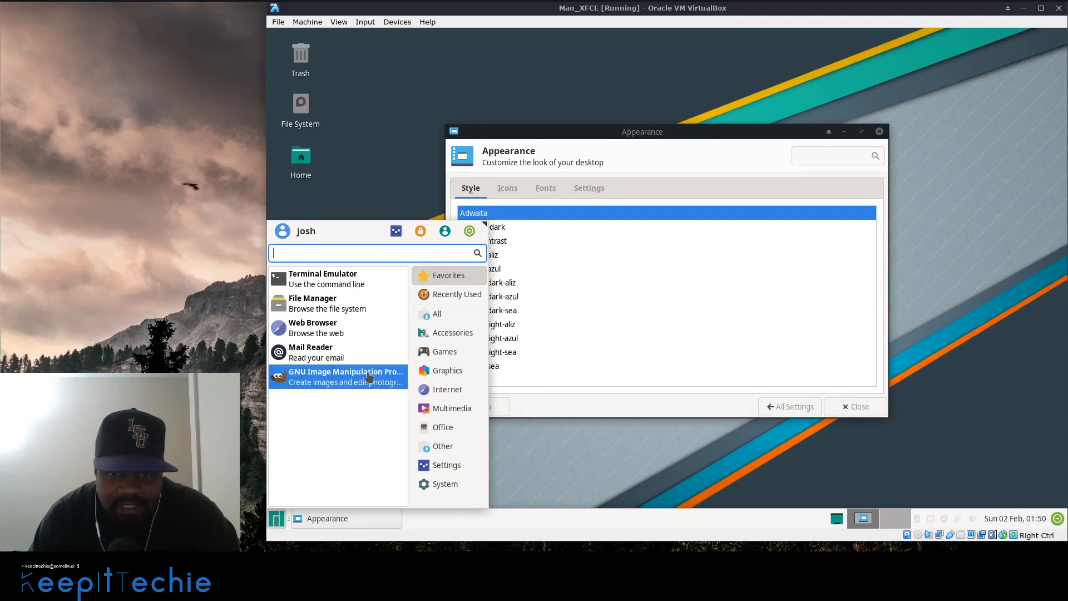
pyautogui.click(662, 142)
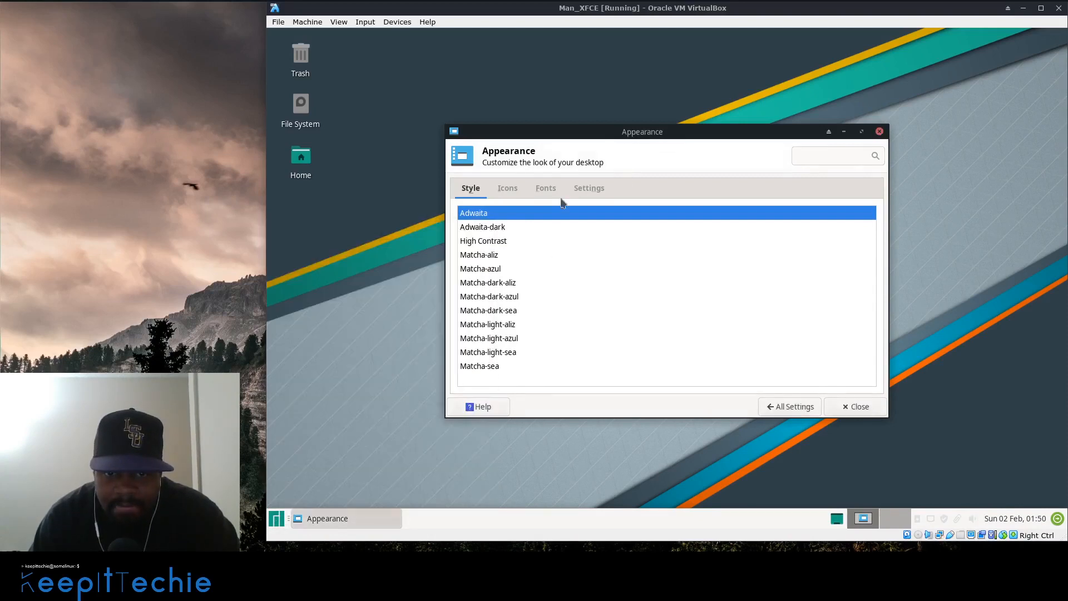
# - Review the available icon themes and the font options, and set font hinting to None
pyautogui.click(510, 187)
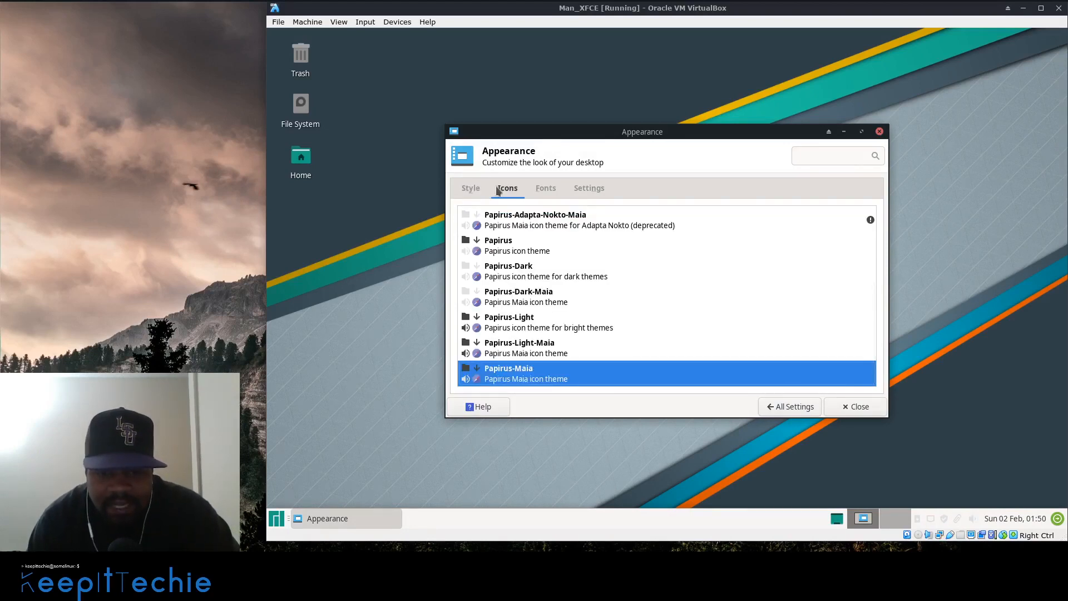
pyautogui.click(549, 190)
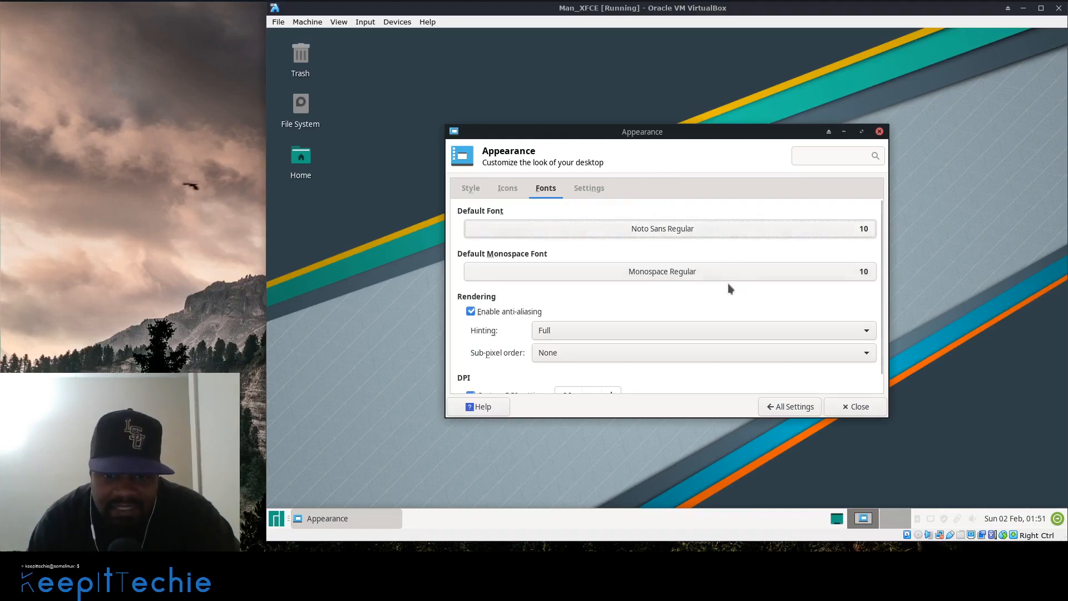
pyautogui.scroll(-1, 625, 301)
pyautogui.scroll(3, 547, 311)
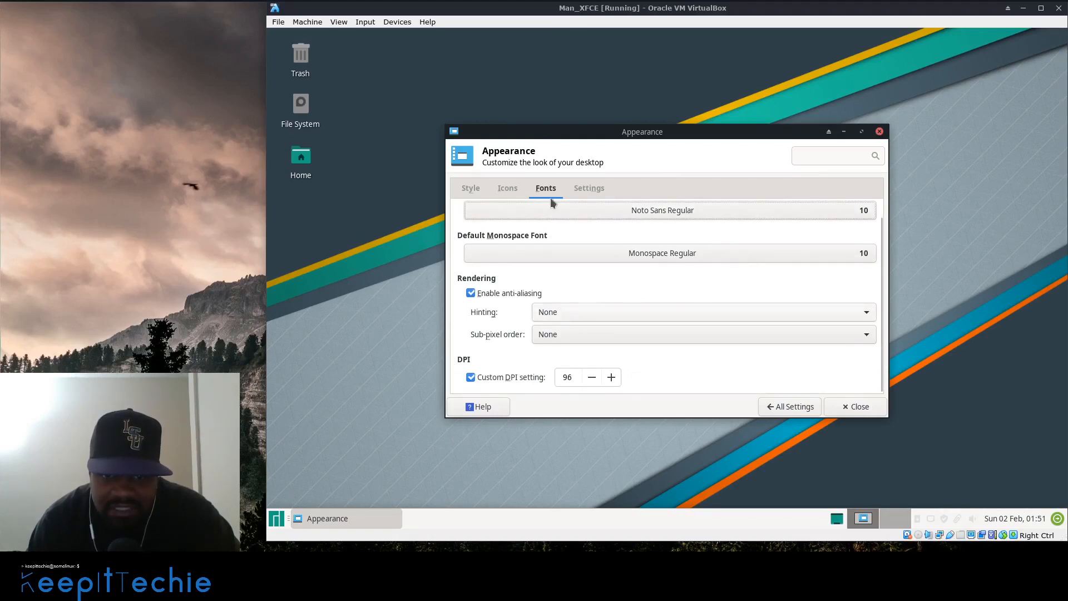
pyautogui.scroll(1, 577, 294)
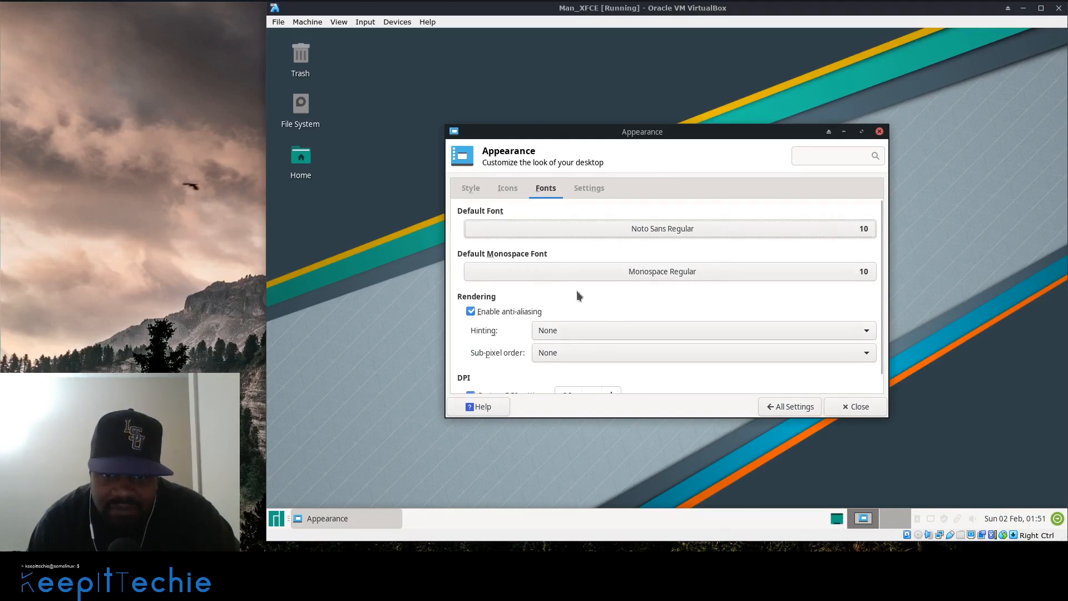
# - Review the toolbar style, menu, event sound and window scaling options in Appearance, and return to all settings
pyautogui.click(598, 188)
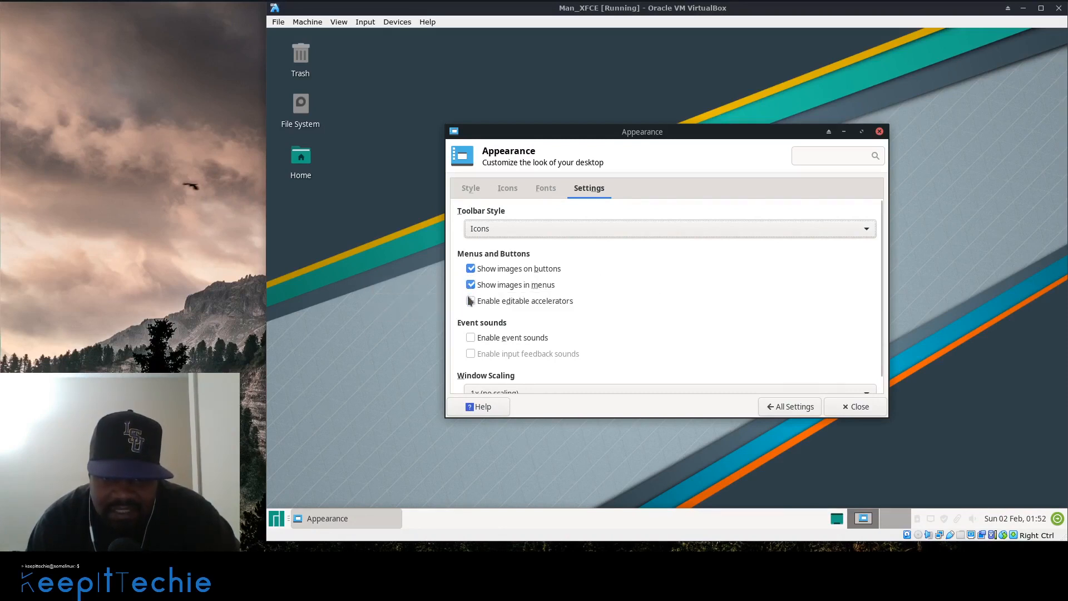
pyautogui.scroll(-1, 763, 322)
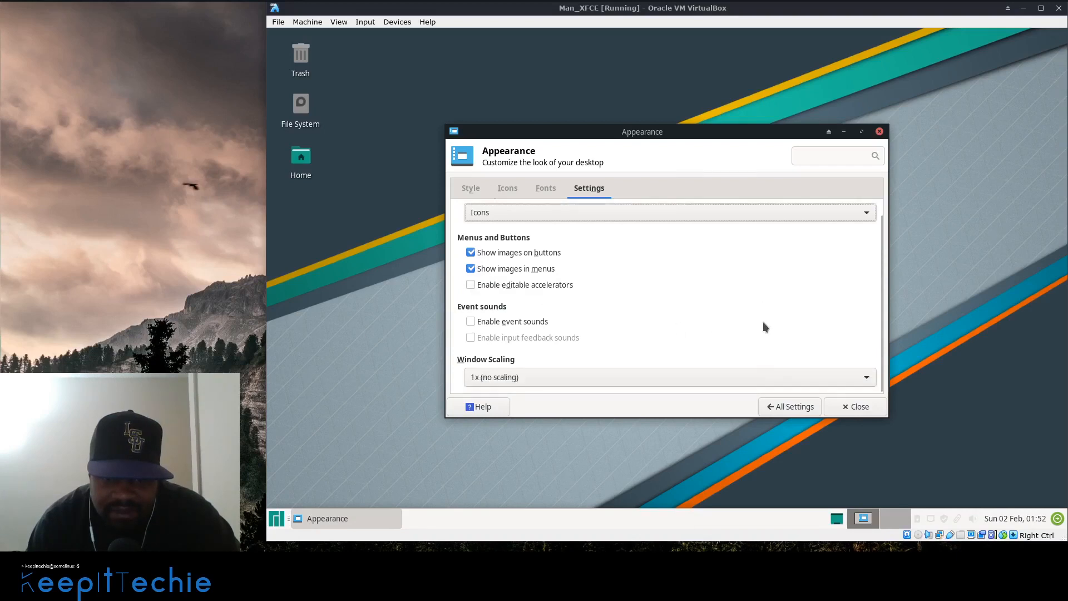
pyautogui.click(793, 406)
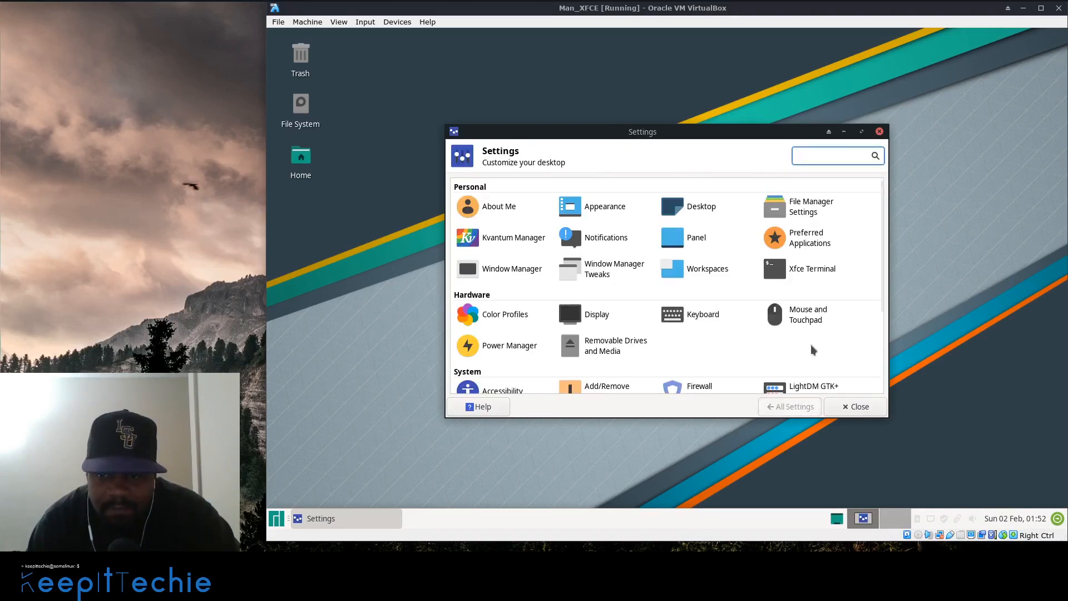
# - Browse the wallpapers in the Desktop settings and apply the light grey Manjaro wallpaper as the background
pyautogui.click(700, 209)
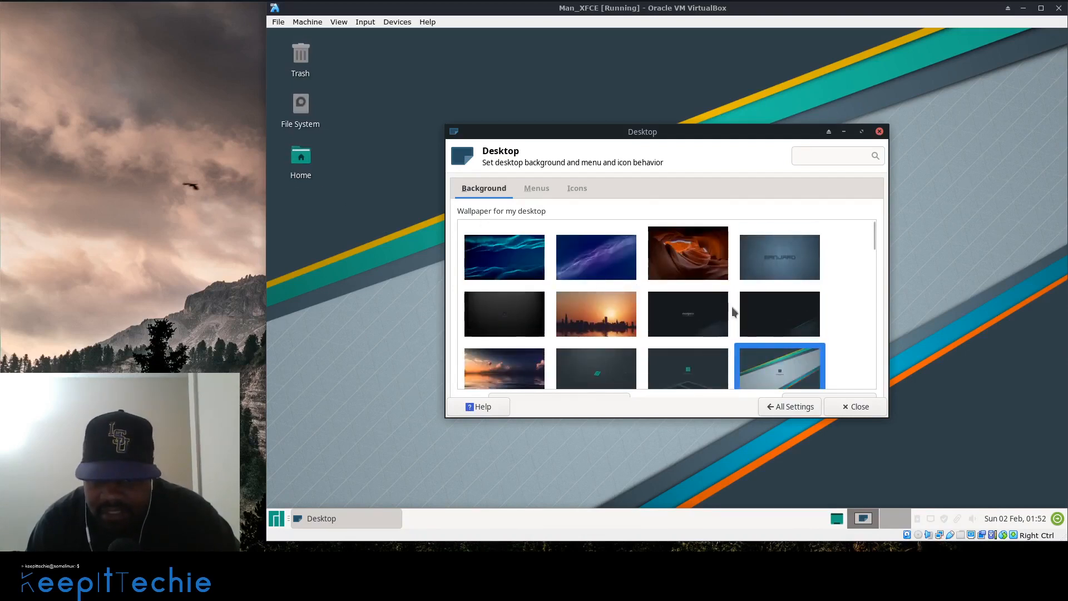
pyautogui.scroll(-5, 668, 311)
pyautogui.scroll(3, 671, 319)
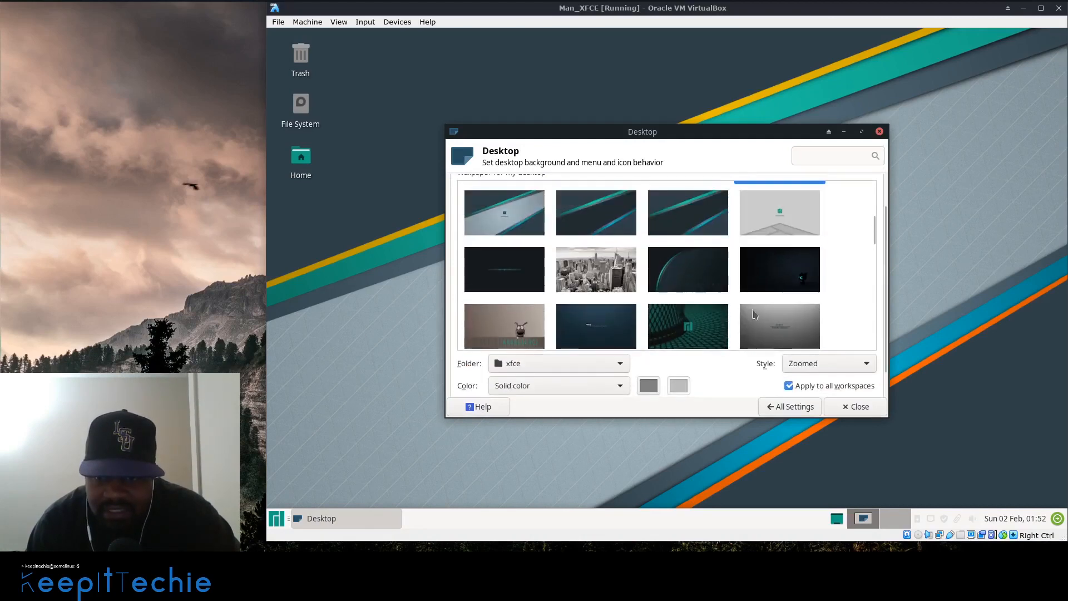
pyautogui.click(797, 214)
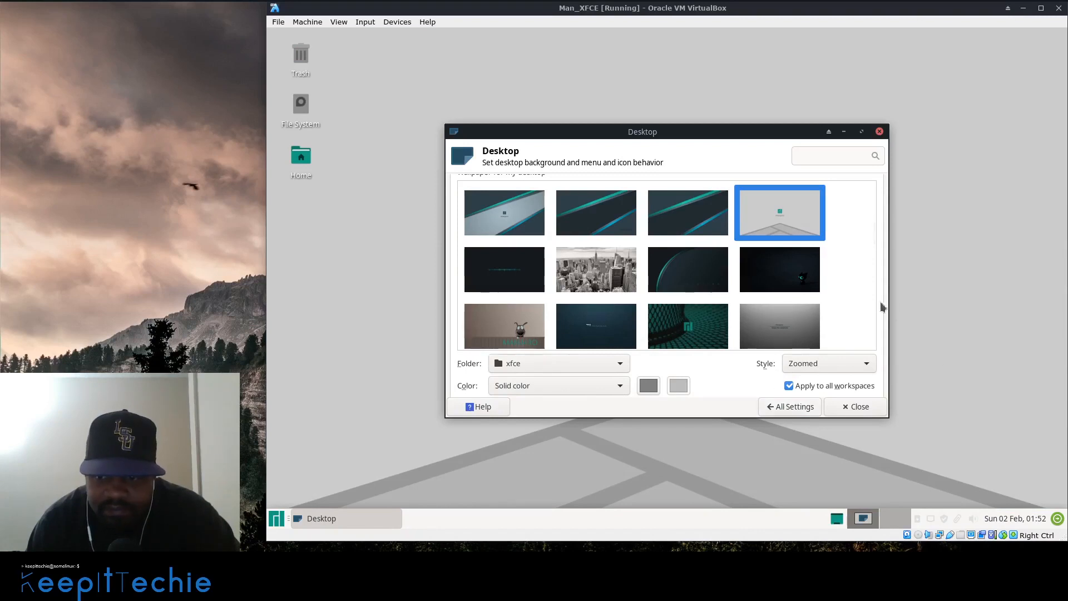
pyautogui.scroll(2, 885, 277)
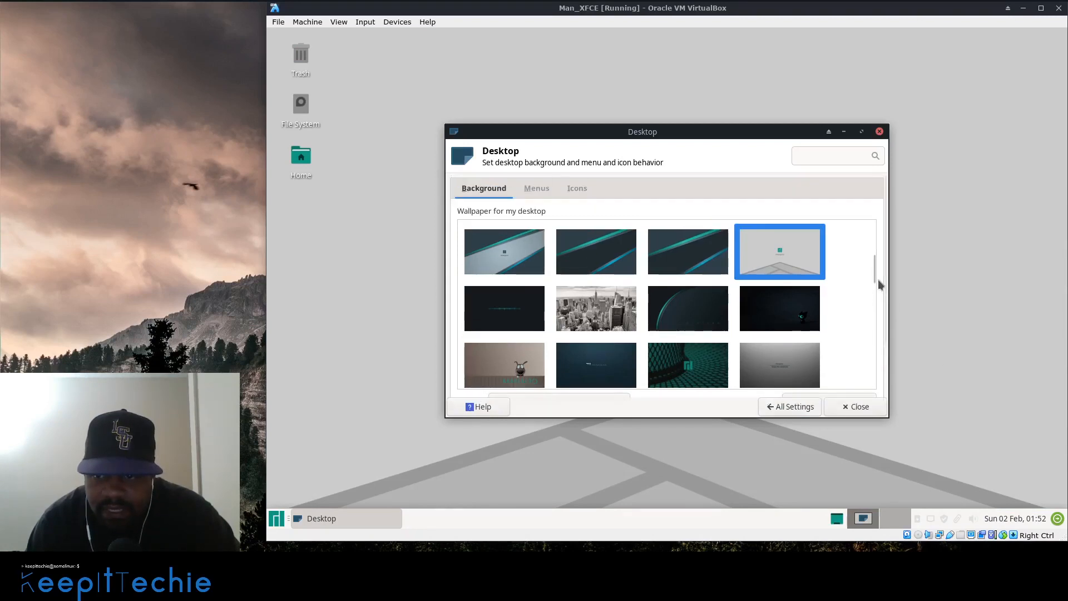
# - Review the desktop menu and icon options in the Desktop settings, and return to all settings
pyautogui.click(537, 189)
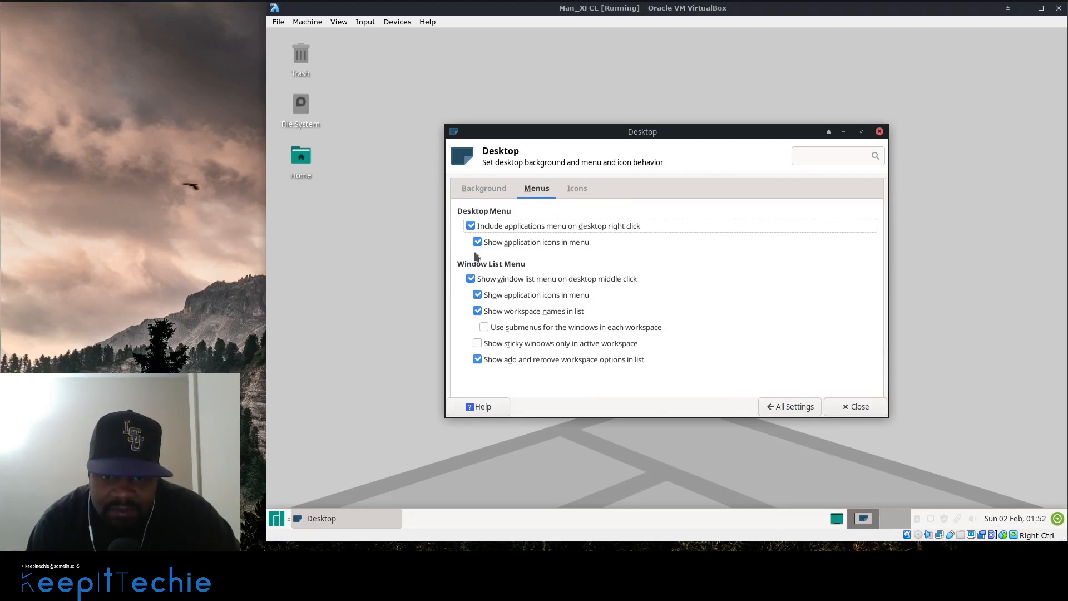
pyautogui.click(575, 190)
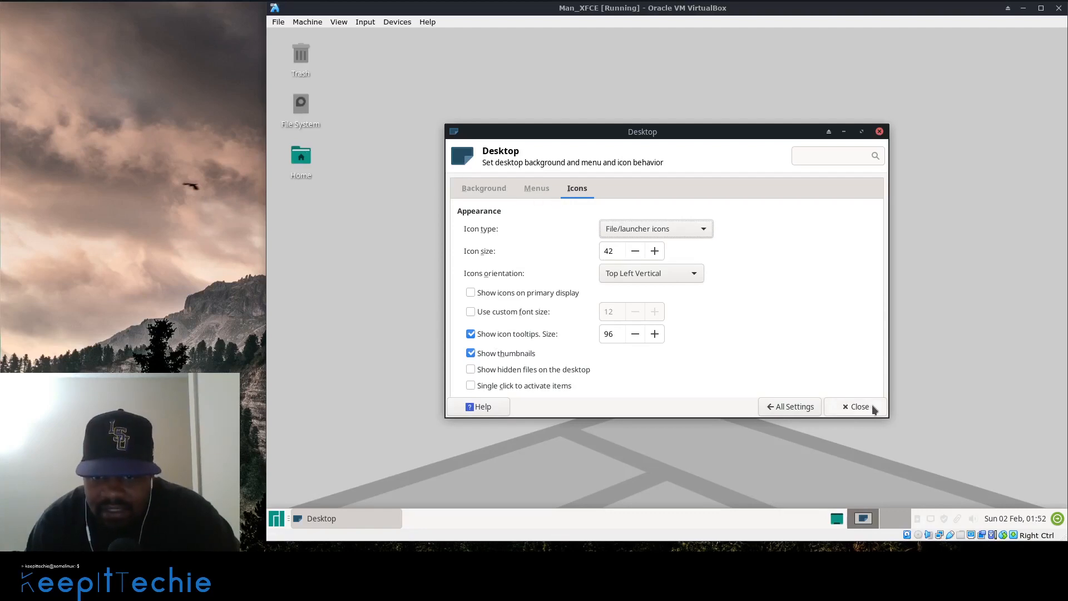
pyautogui.click(785, 407)
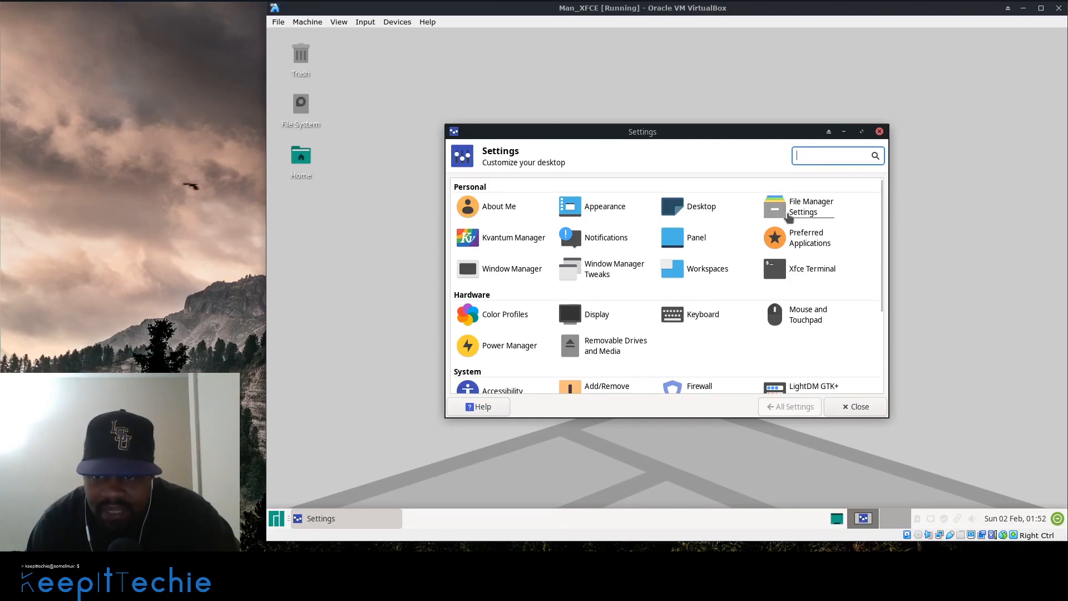
# - Review the display, side pane, behavior and advanced options in the File Manager preferences, and close them
pyautogui.click(800, 213)
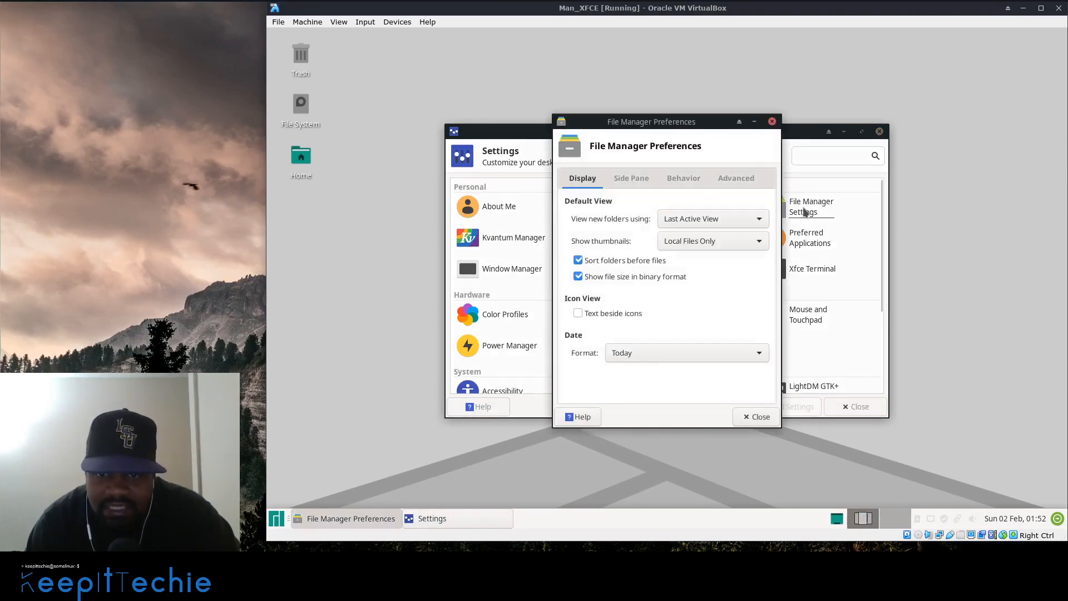
pyautogui.click(628, 180)
pyautogui.click(692, 183)
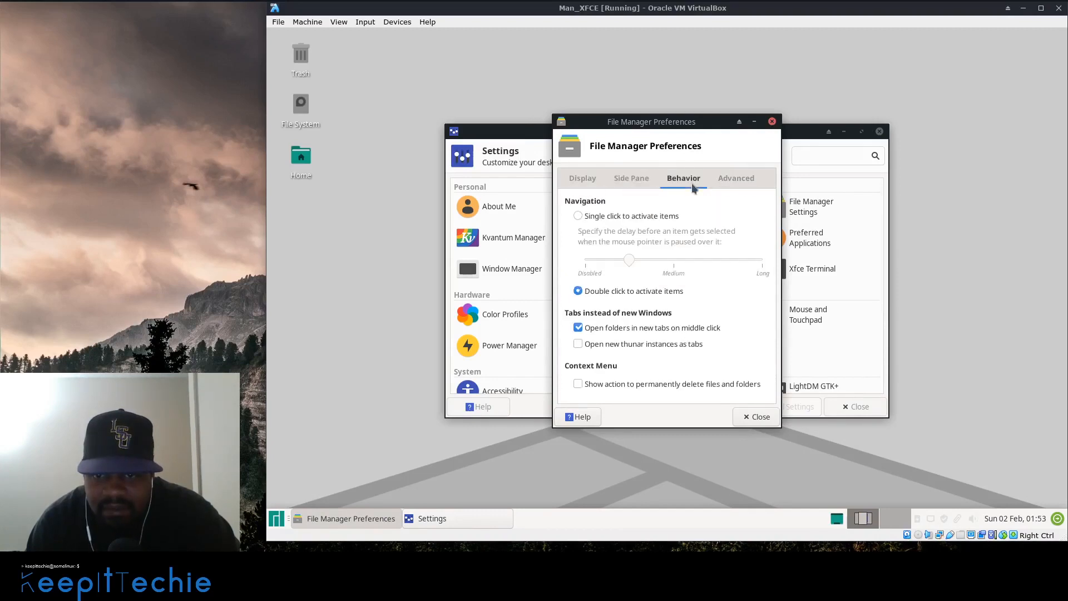
pyautogui.click(728, 180)
pyautogui.click(585, 182)
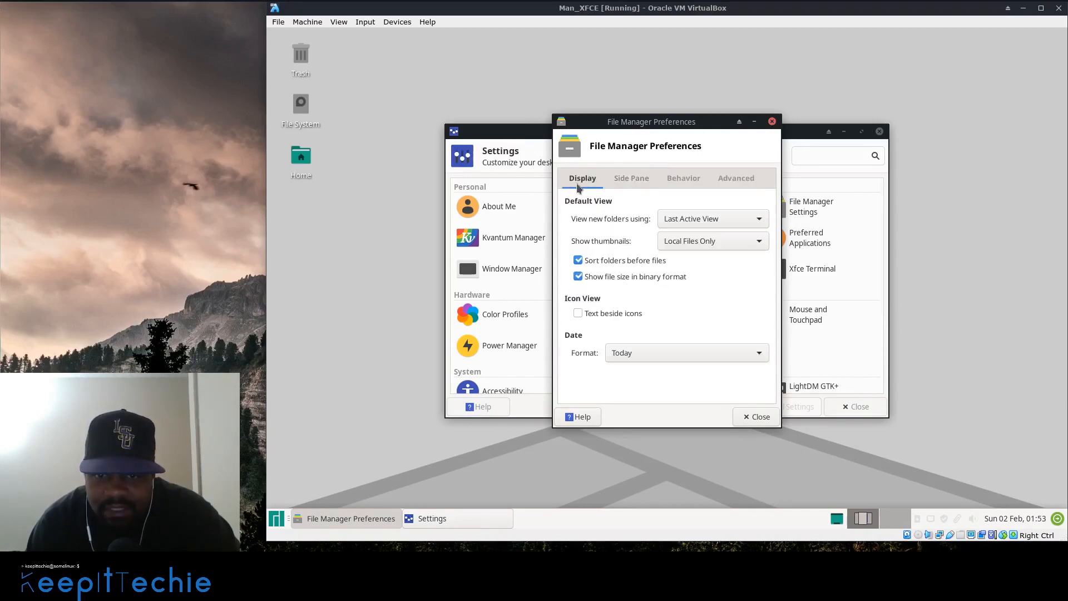
pyautogui.click(772, 122)
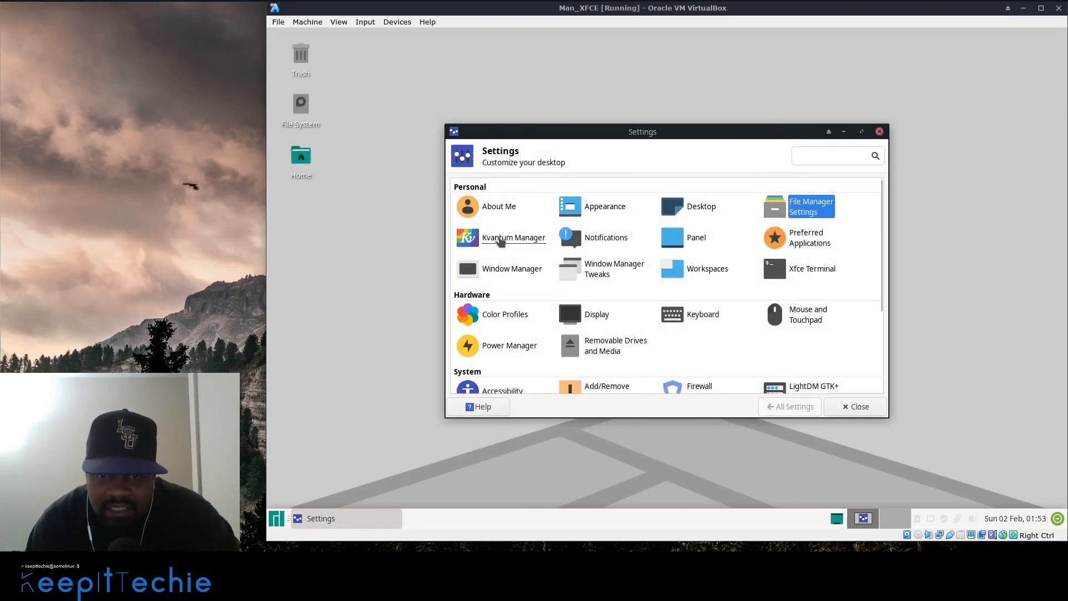
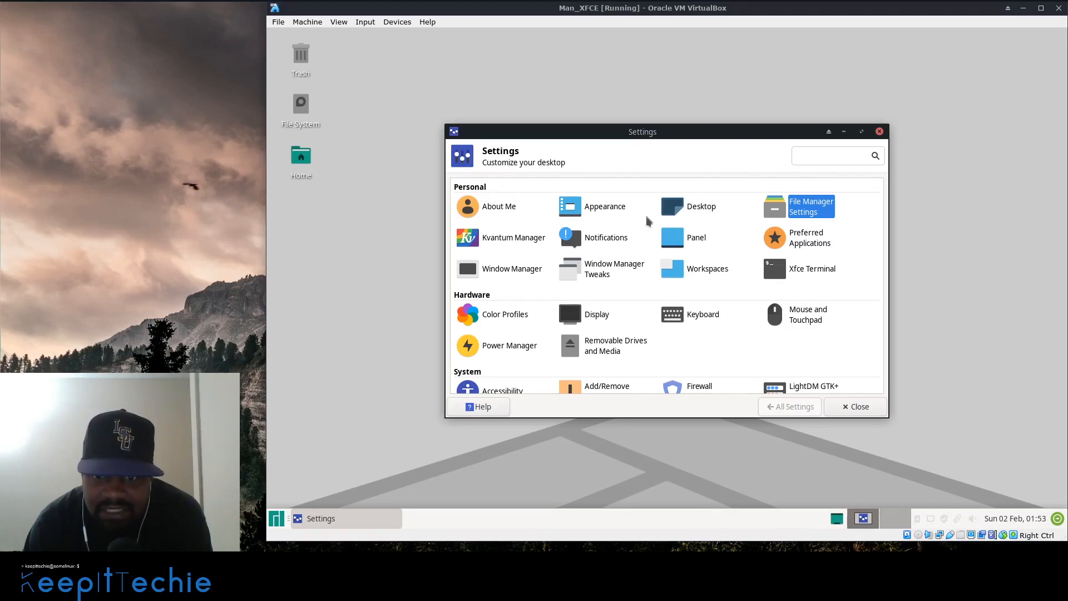
# - Review the general and per-application options in the Notifications settings, and return to all settings
pyautogui.click(594, 244)
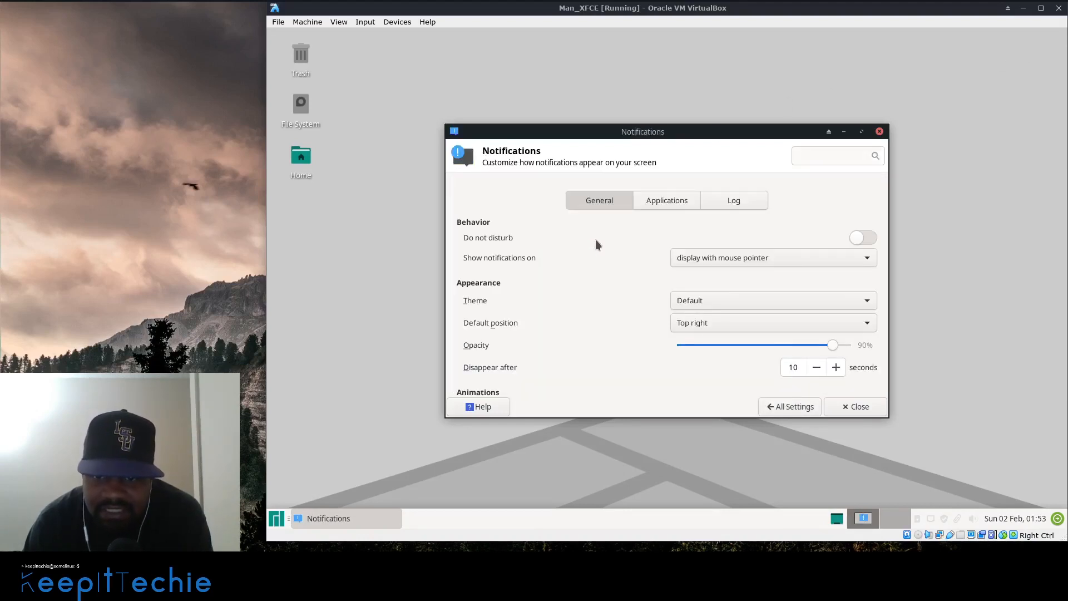
pyautogui.click(669, 203)
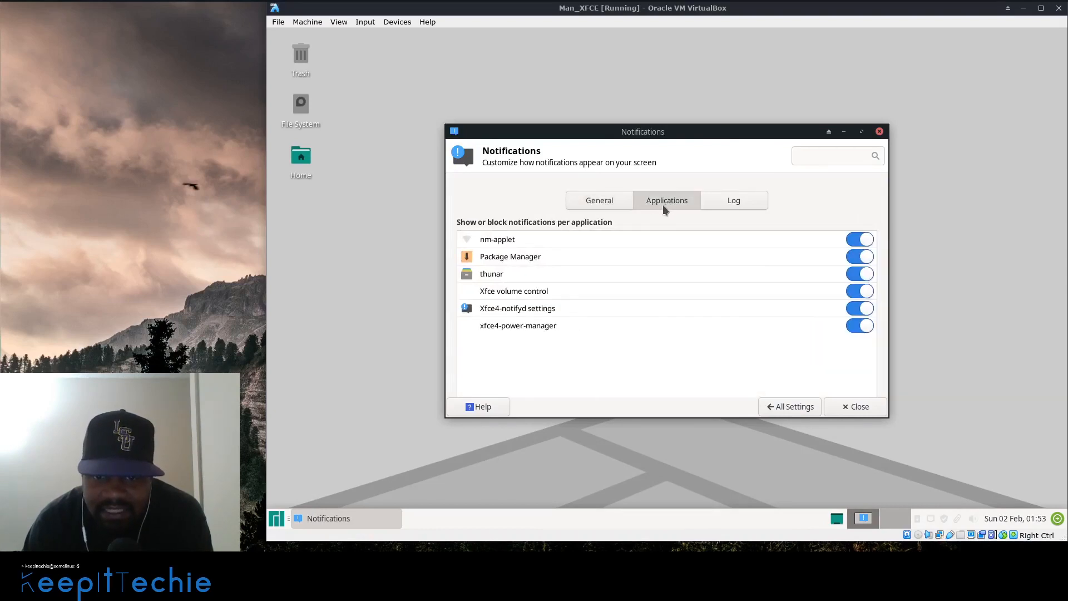
pyautogui.click(597, 202)
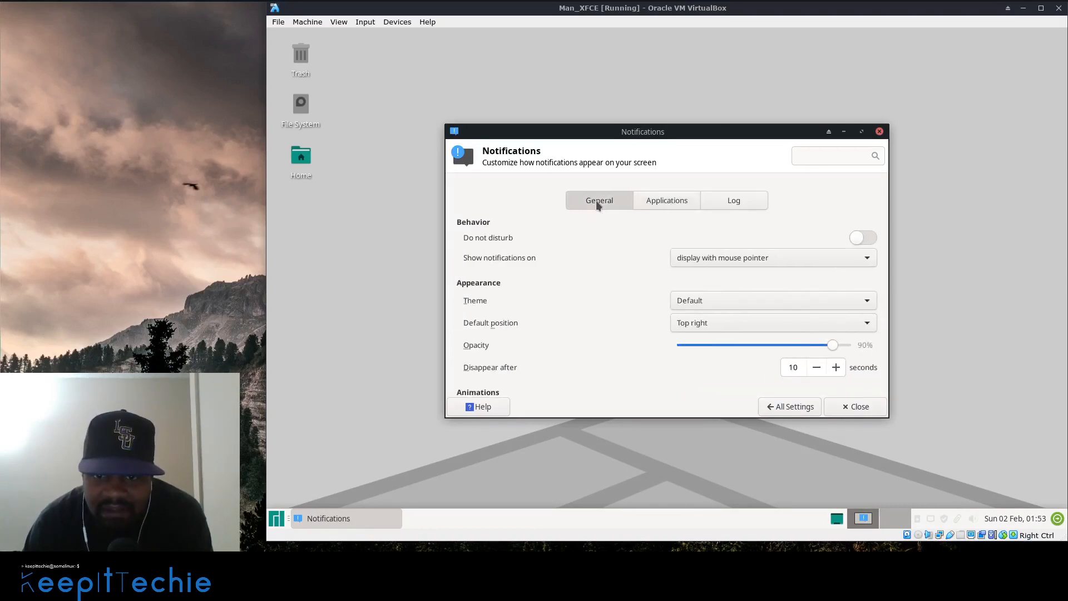
pyautogui.click(795, 406)
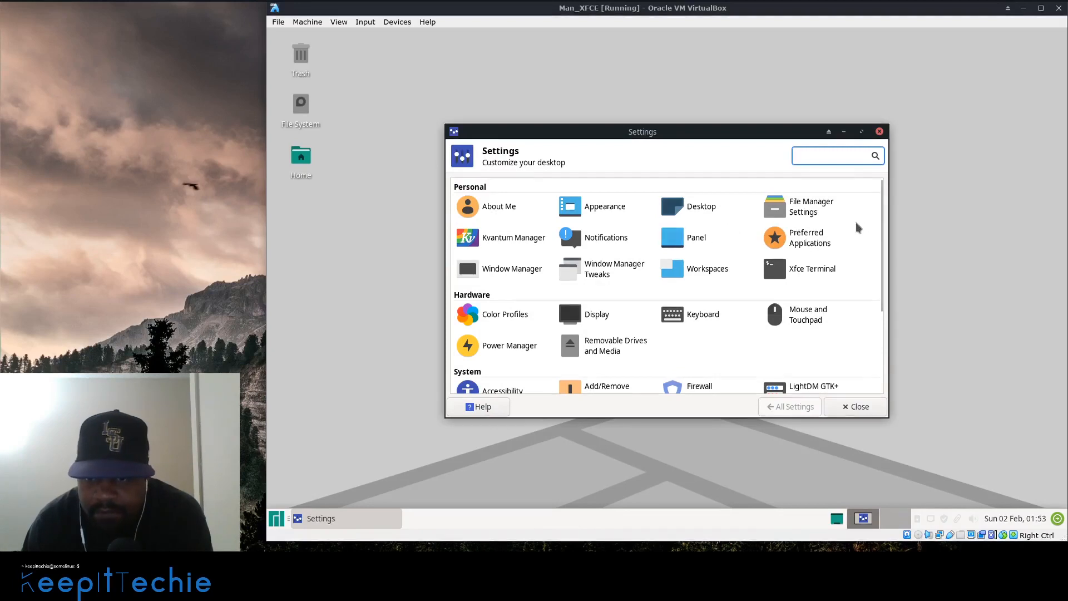
# - Review the theme, title font and button layout options in the Window Manager settings, and return to all settings
pyautogui.click(513, 273)
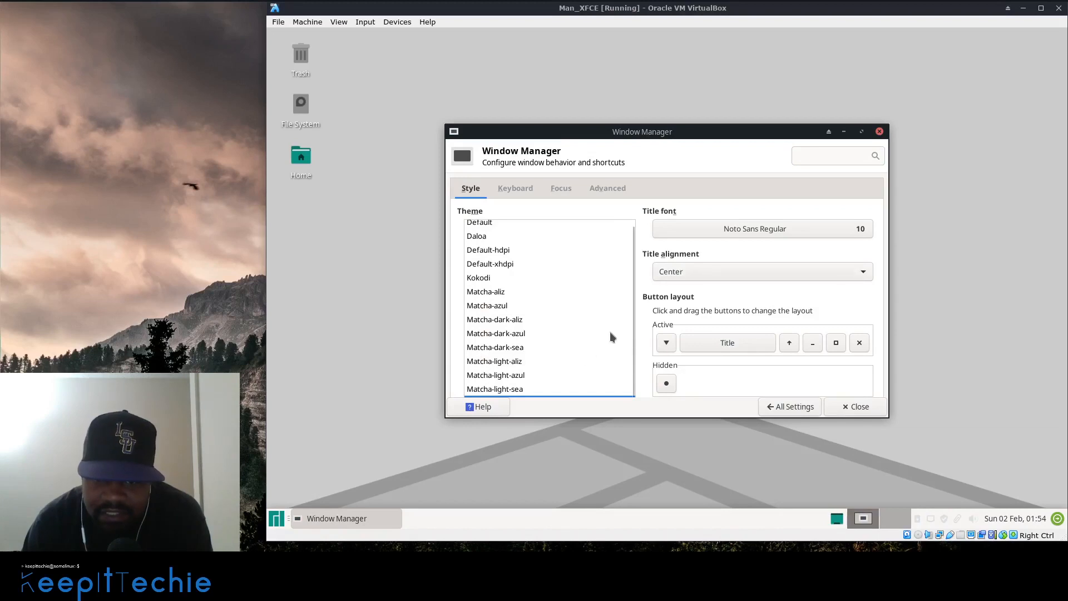
pyautogui.scroll(-1, 601, 322)
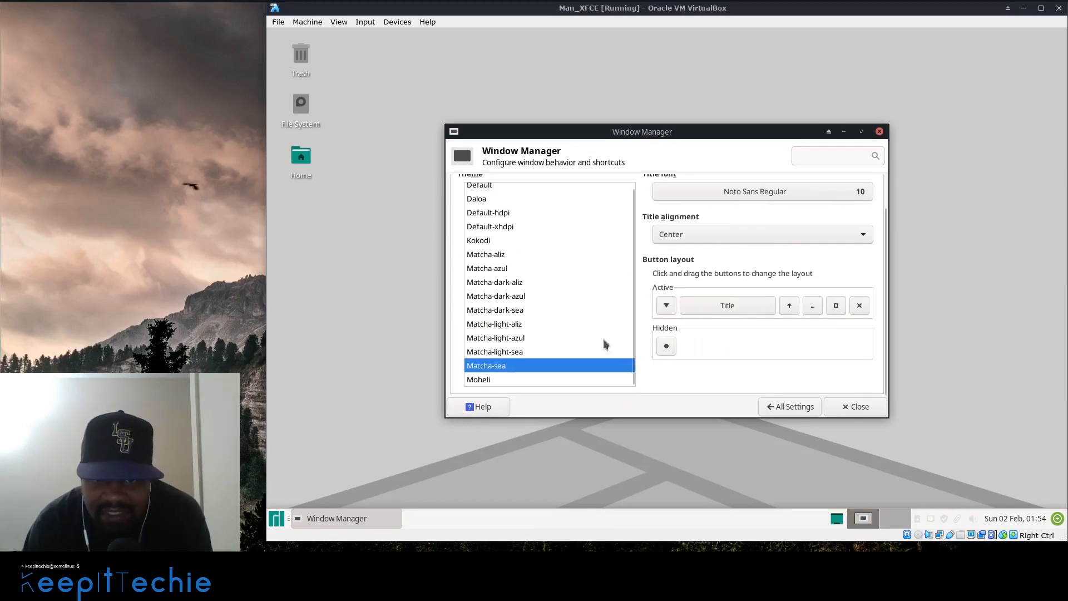
pyautogui.click(794, 407)
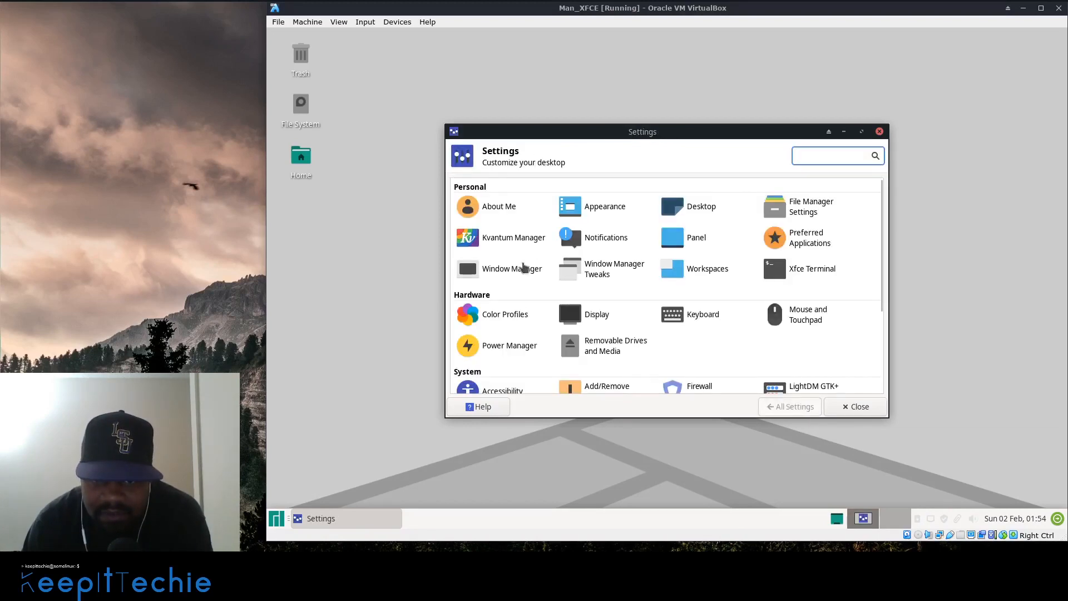
# - Review the cycling, focus, accessibility and workspace options in Window Manager Tweaks, and return to all settings
pyautogui.click(599, 268)
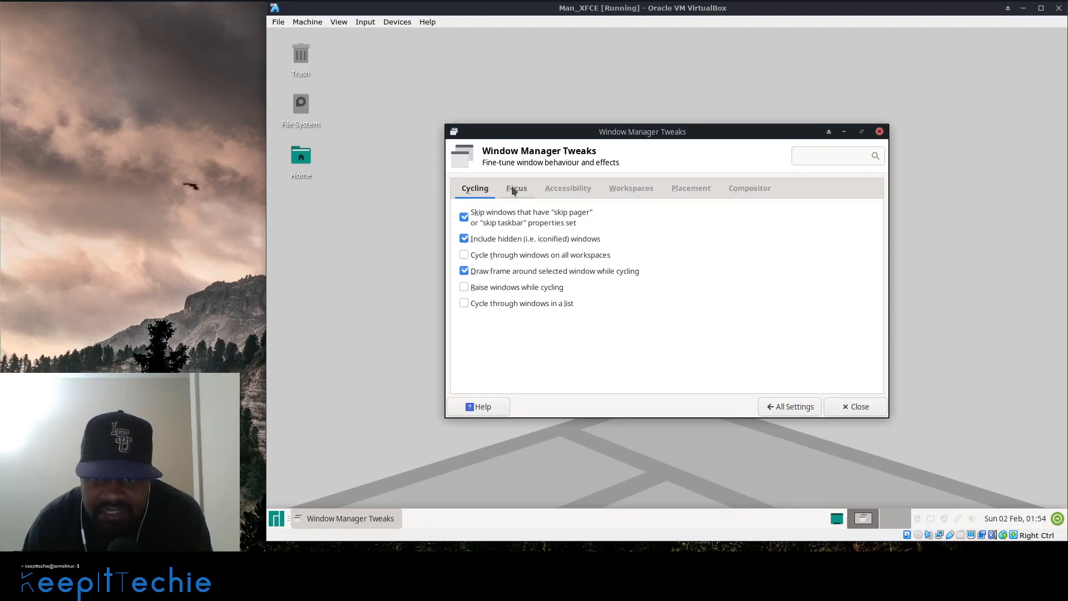
pyautogui.click(513, 190)
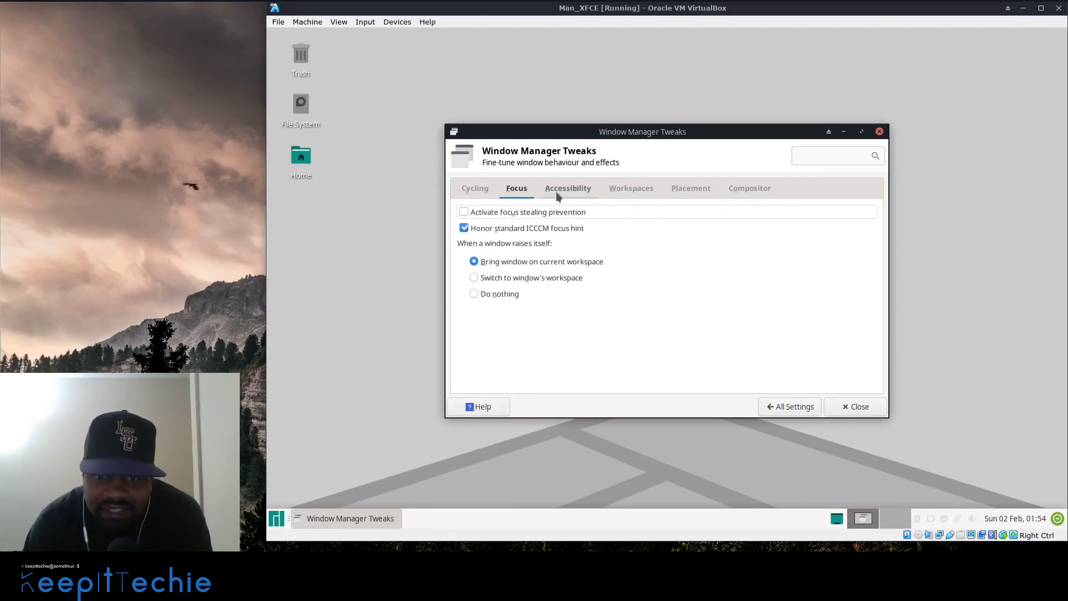
pyautogui.click(597, 188)
pyautogui.click(628, 187)
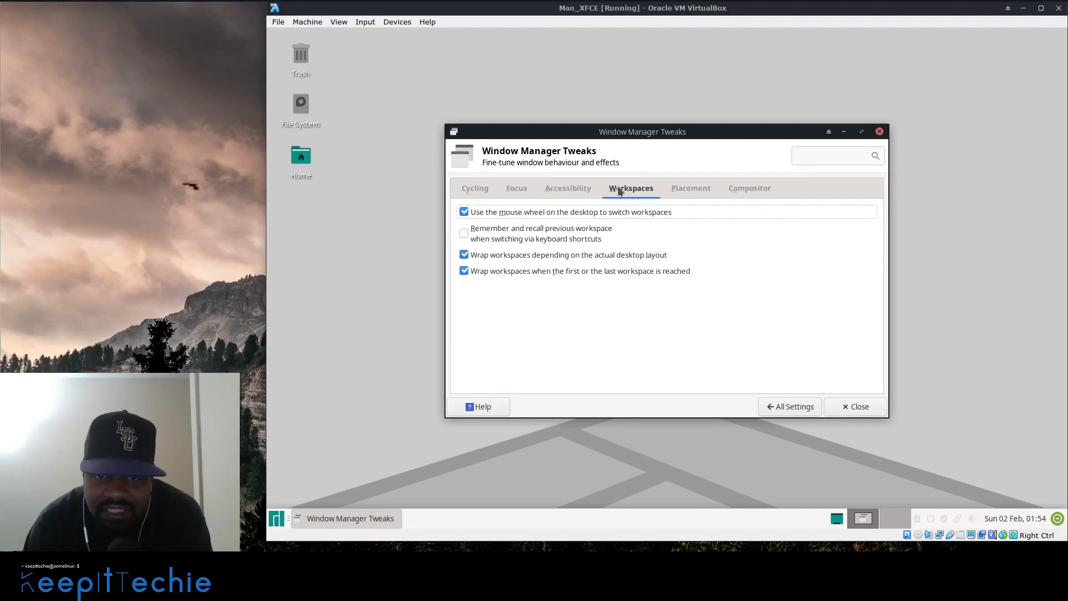
pyautogui.click(474, 187)
pyautogui.click(779, 405)
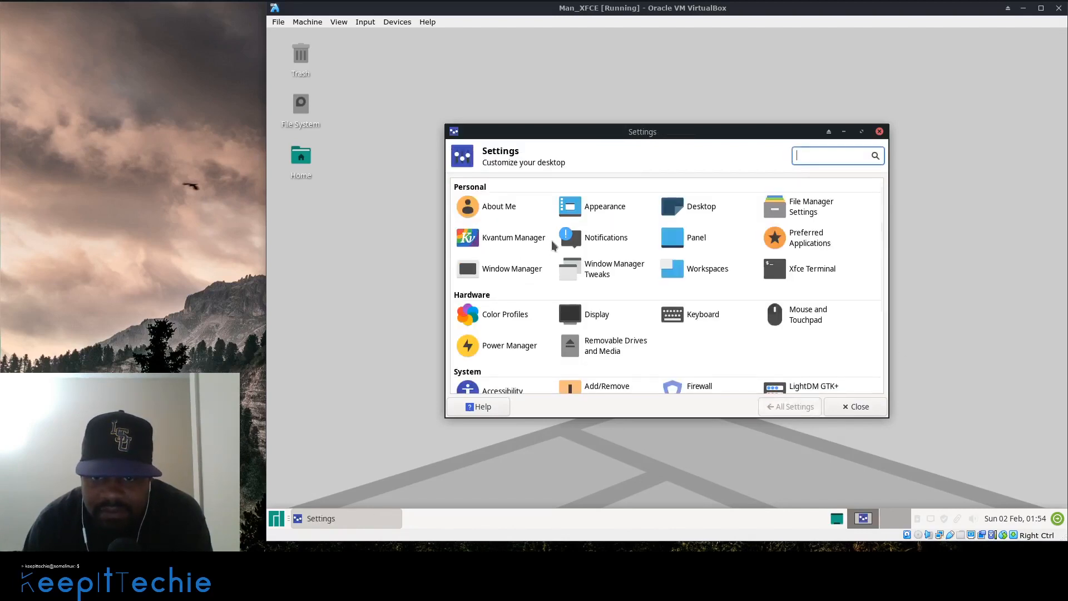
# - Set the number of workspaces to 4 in the Workspaces settings
pyautogui.click(699, 272)
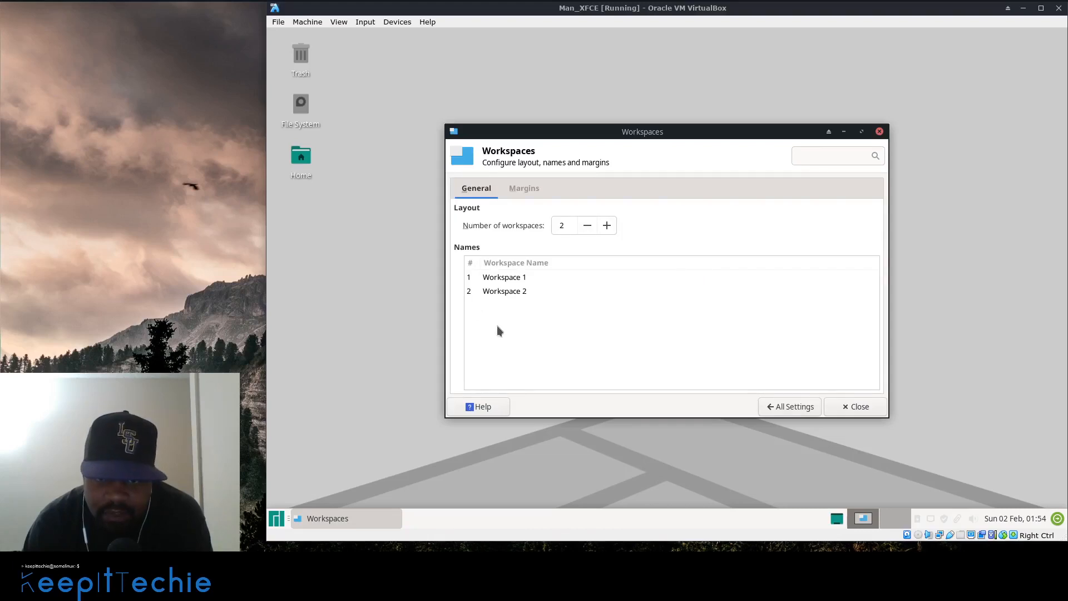
pyautogui.click(610, 224)
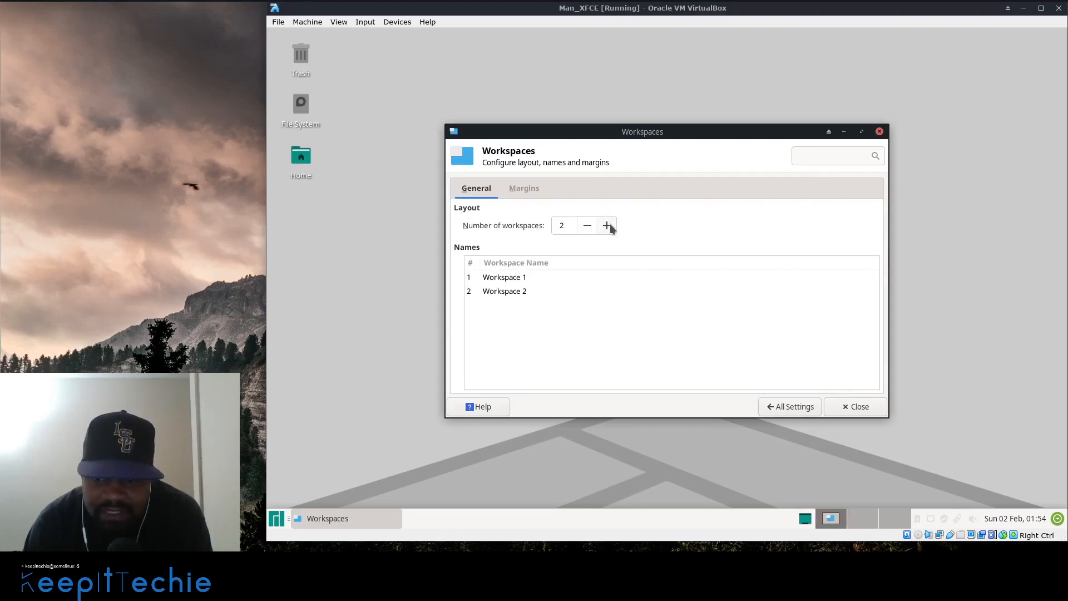
pyautogui.click(607, 225)
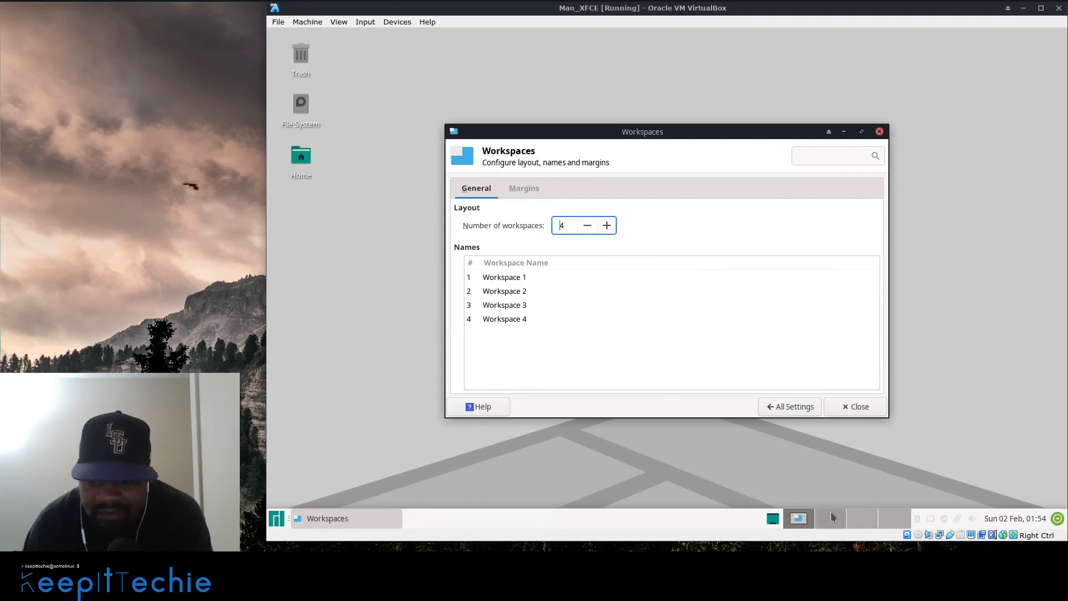
# - Try 3 workspaces with the first workspace's name opened for editing, and return the number of workspaces to 4
pyautogui.click(587, 226)
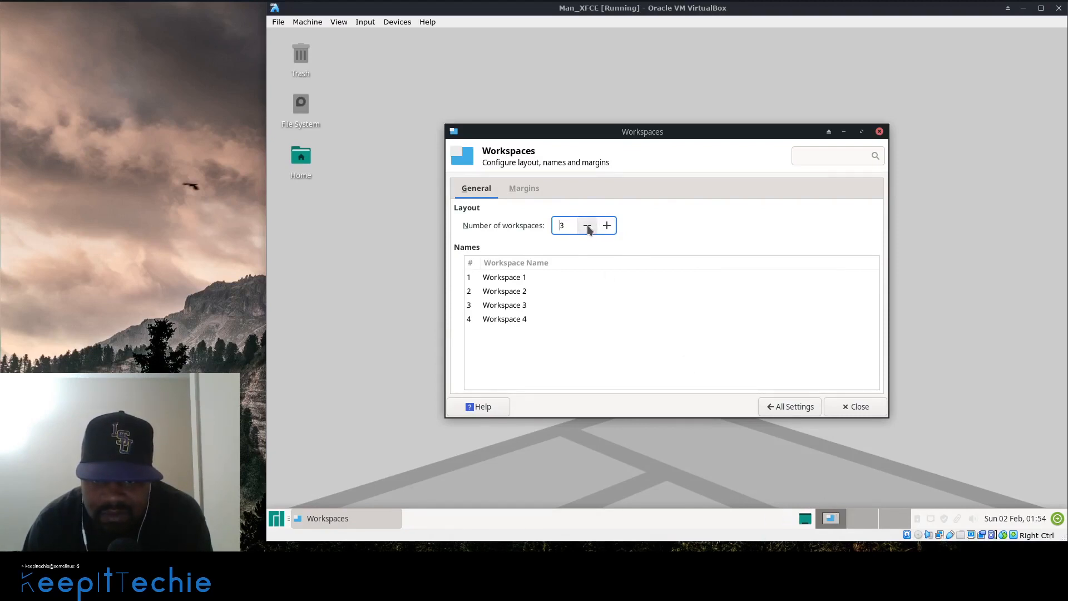
pyautogui.click(524, 278)
pyautogui.click(516, 279)
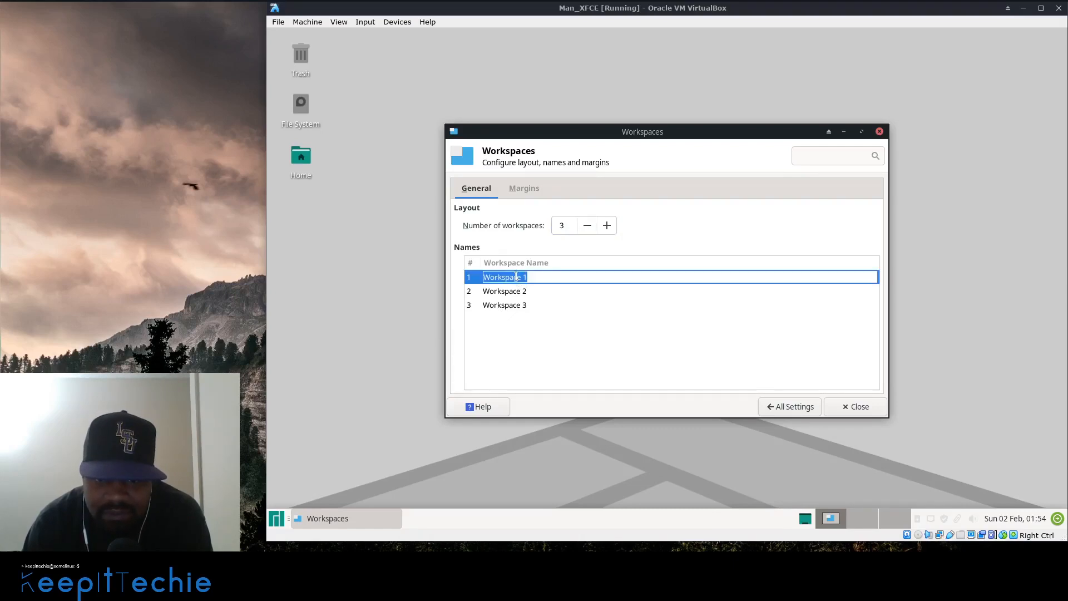
pyautogui.click(517, 277)
pyautogui.click(563, 360)
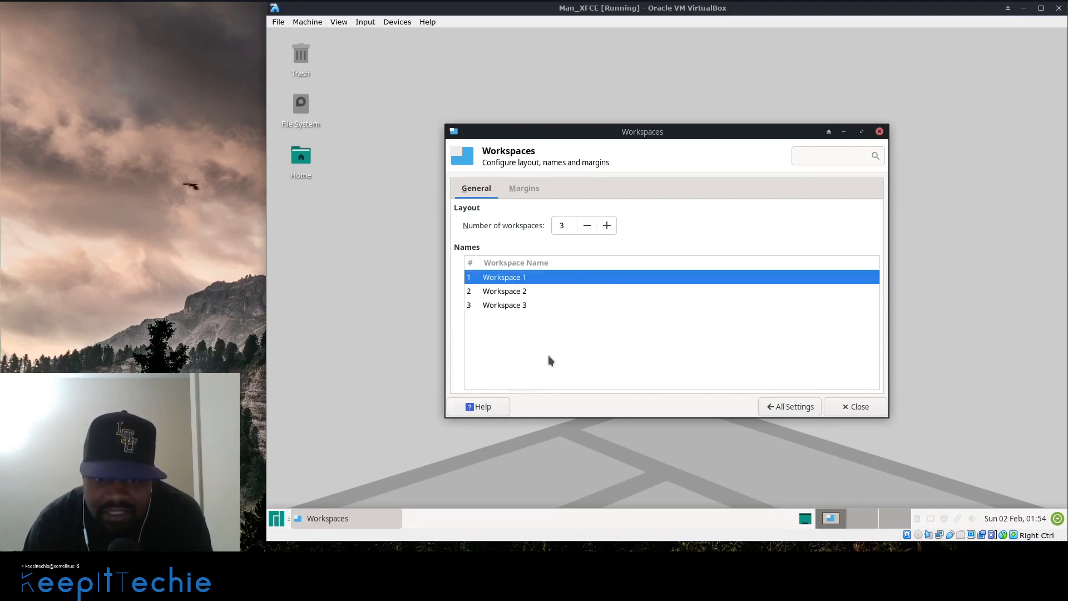
pyautogui.click(607, 227)
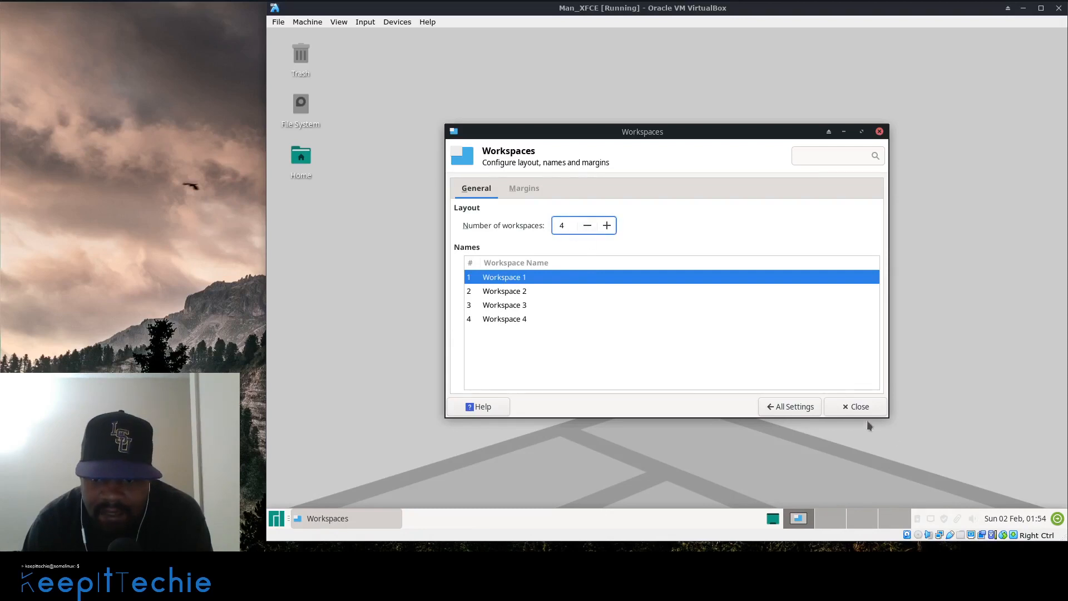
# - Review the workspace margin options, and return to all settings
pyautogui.click(524, 189)
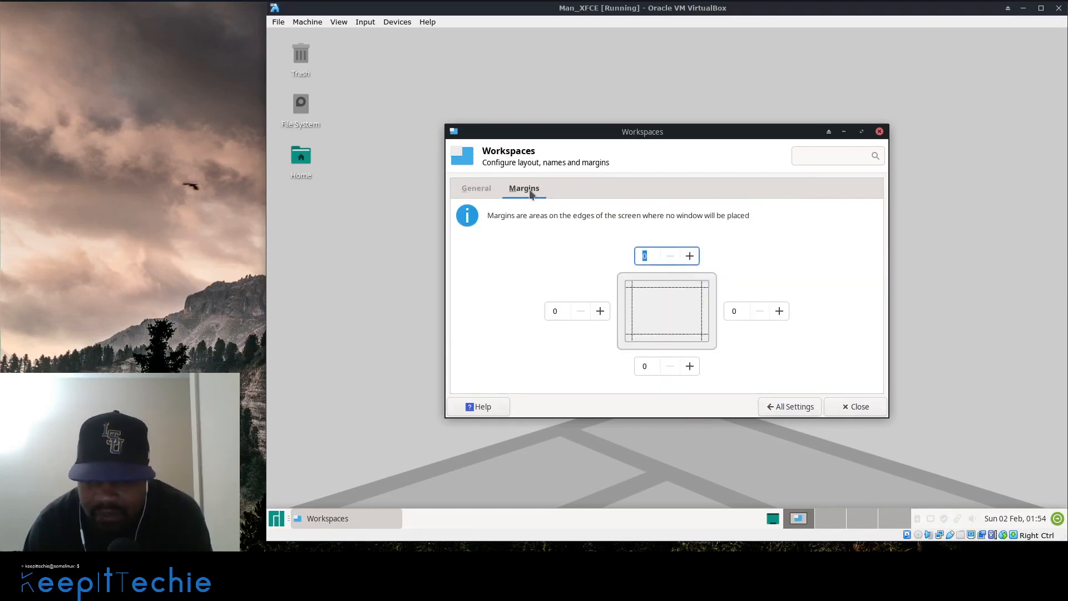
pyautogui.click(474, 188)
pyautogui.click(804, 411)
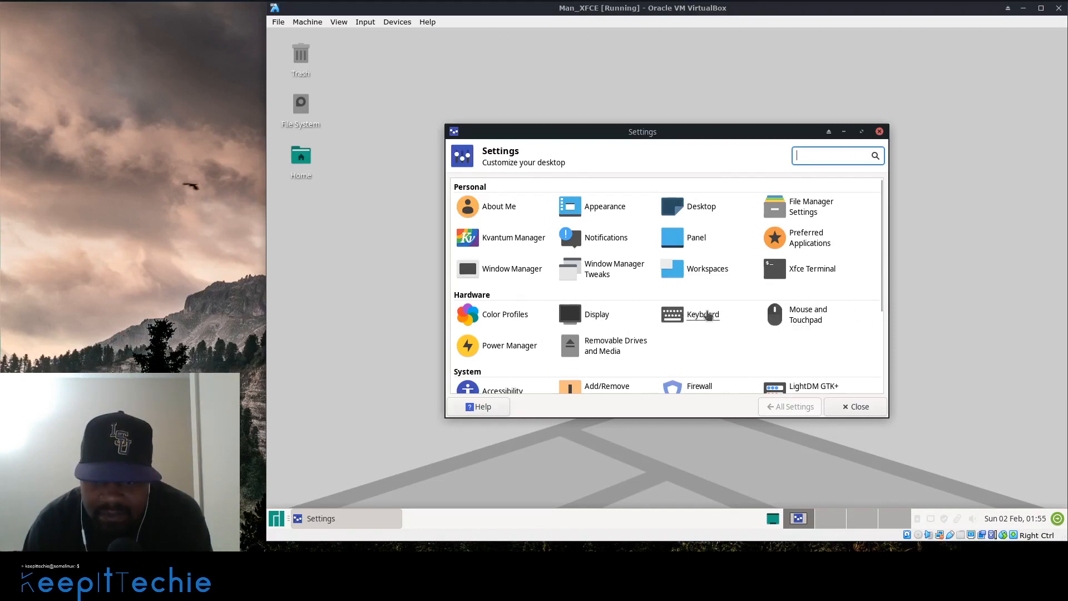
# - Look through the Hardware, System and Other categories of the settings, and close the Settings window
pyautogui.scroll(-1, 659, 344)
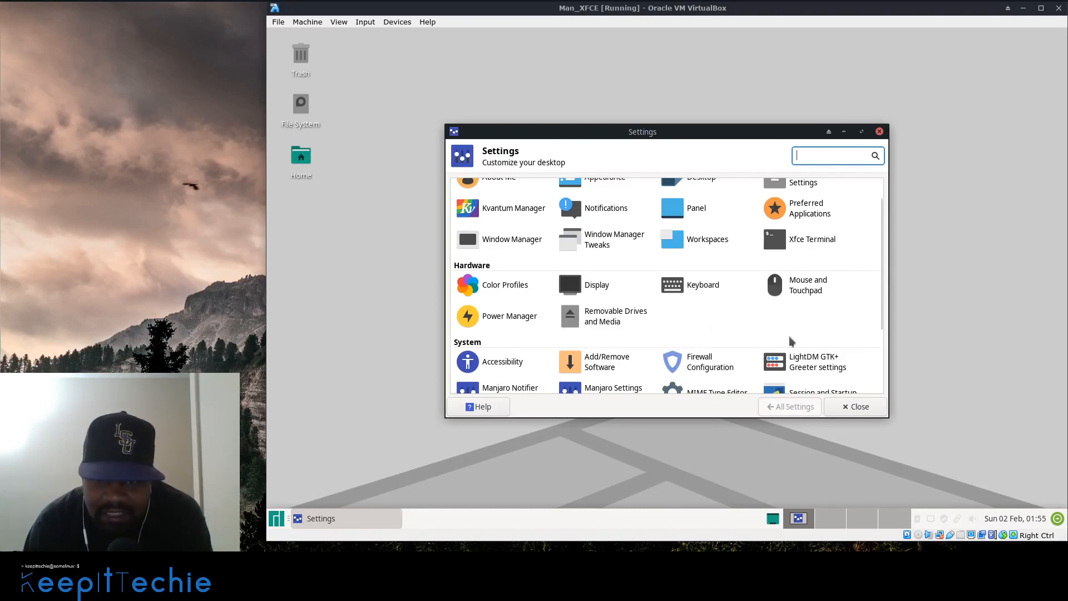
pyautogui.scroll(-3, 860, 310)
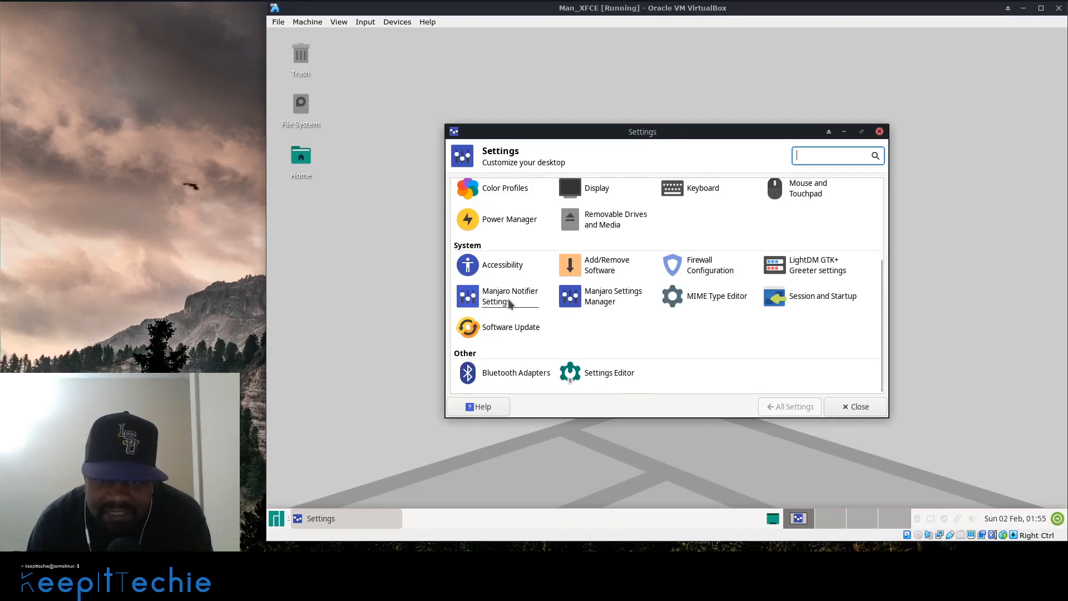
pyautogui.scroll(4, 492, 304)
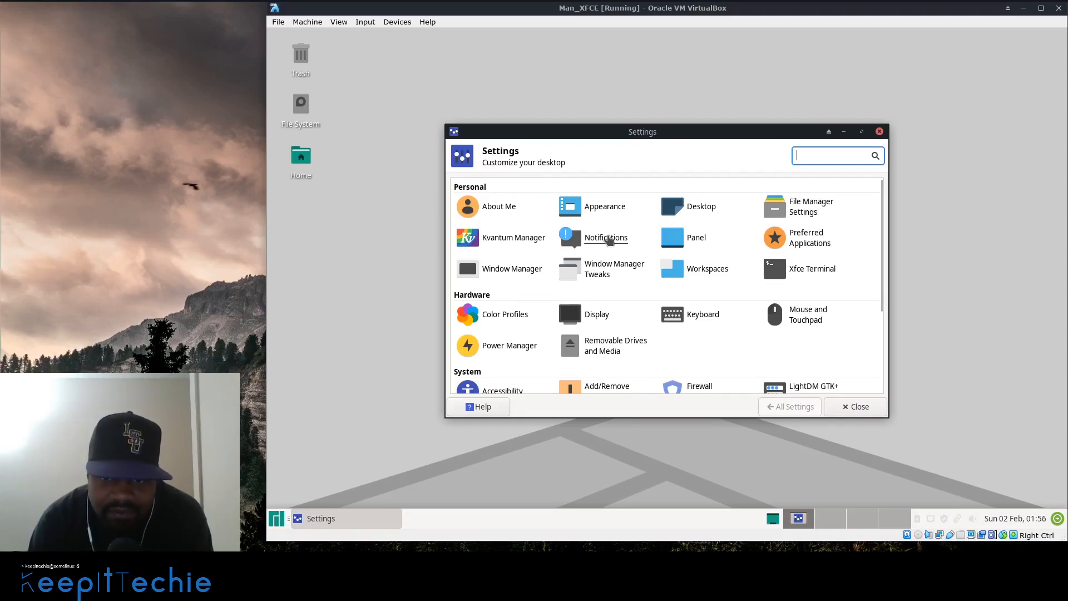
pyautogui.scroll(-3, 504, 306)
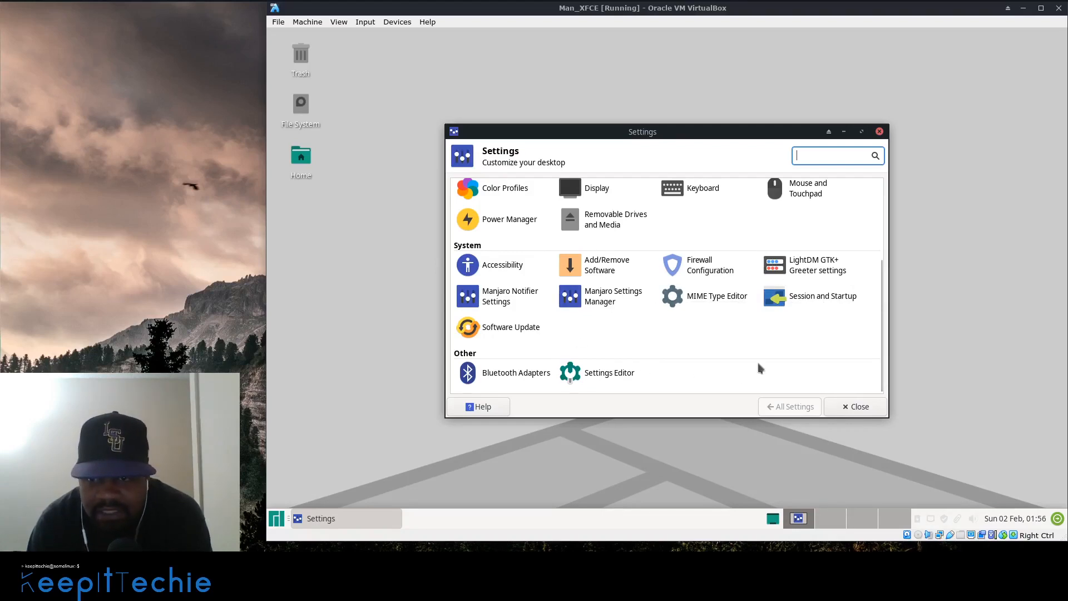
pyautogui.scroll(5, 696, 333)
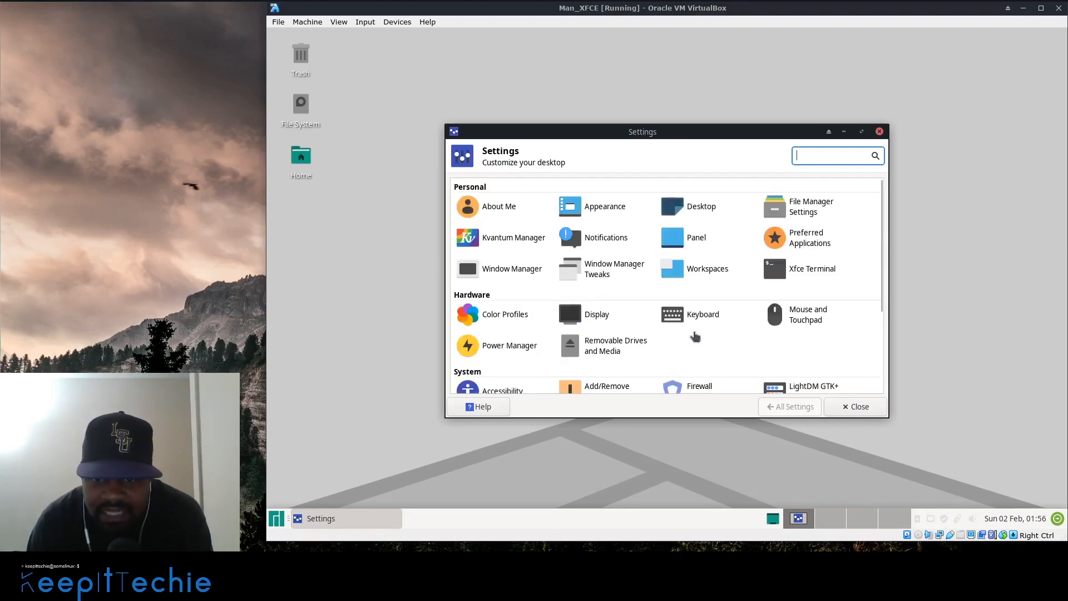
pyautogui.click(864, 410)
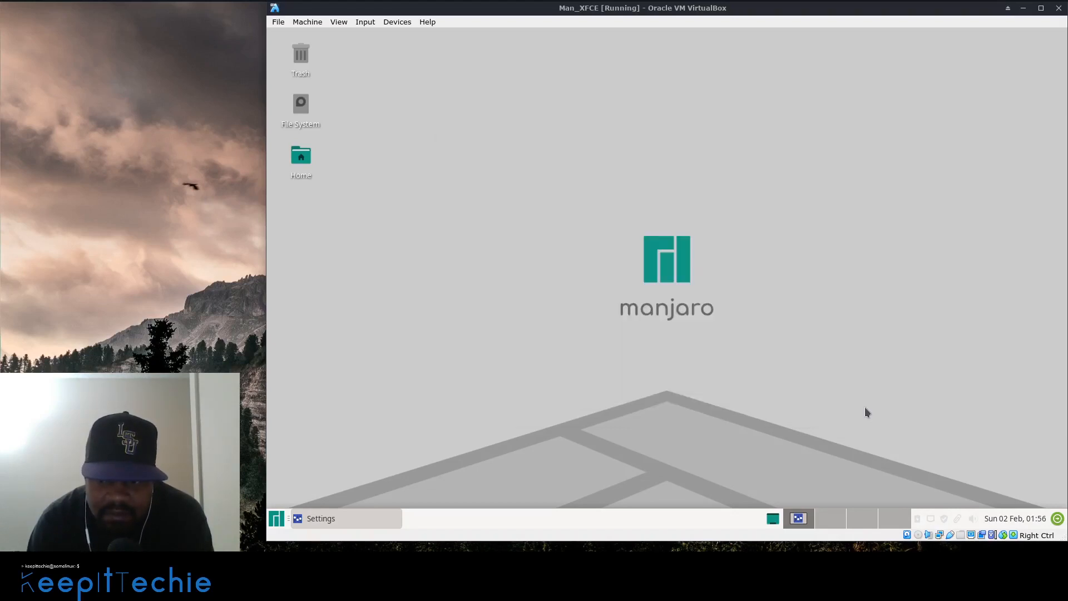
# - Log out of the Manjaro desktop session from the applications menu, without saving the session for future logins
pyautogui.click(277, 519)
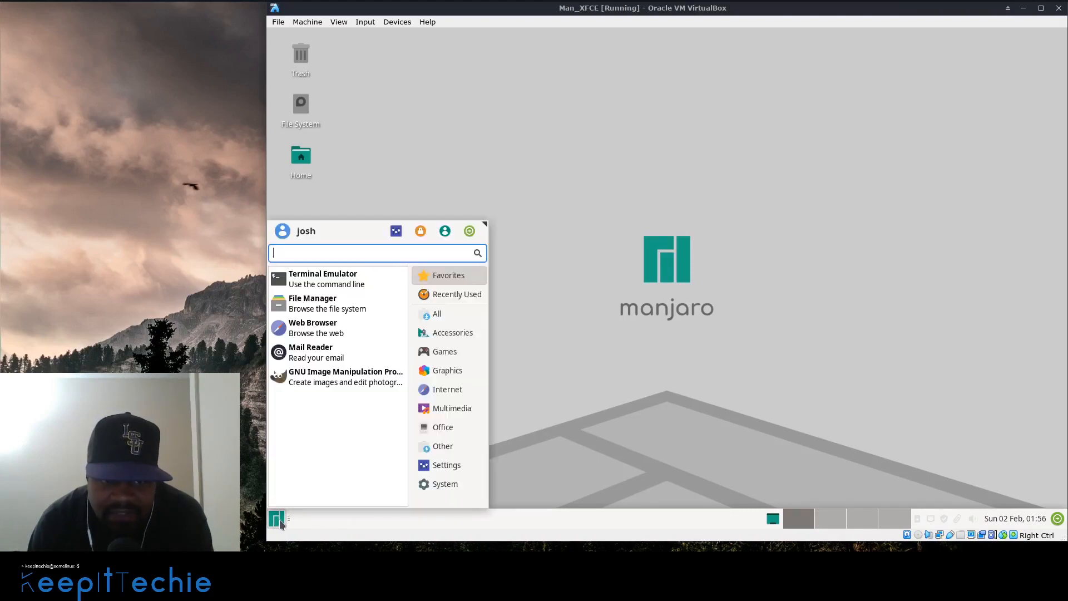
pyautogui.click(468, 232)
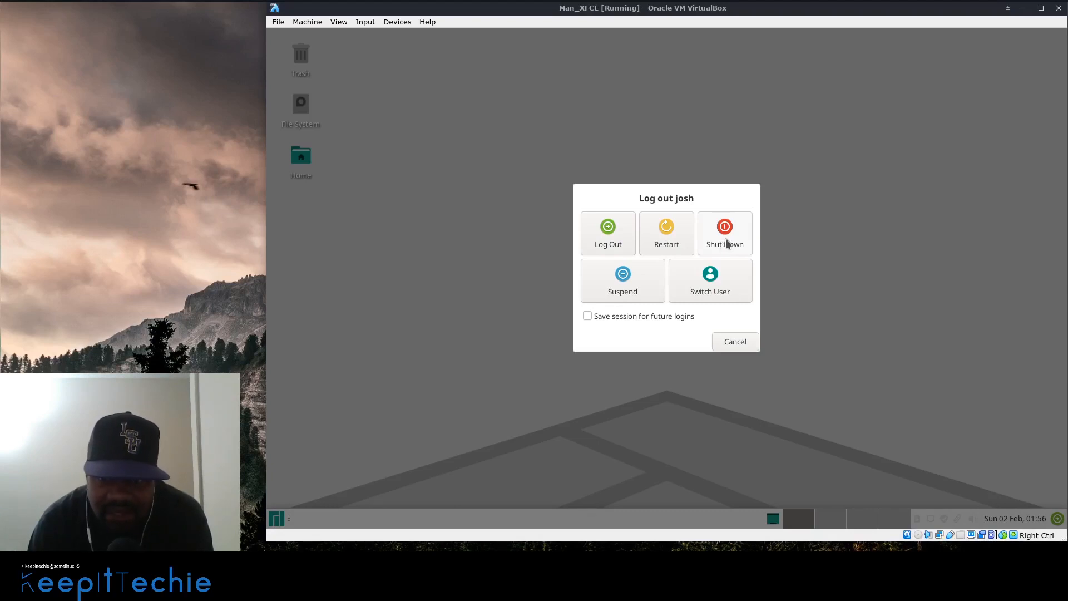
pyautogui.click(612, 240)
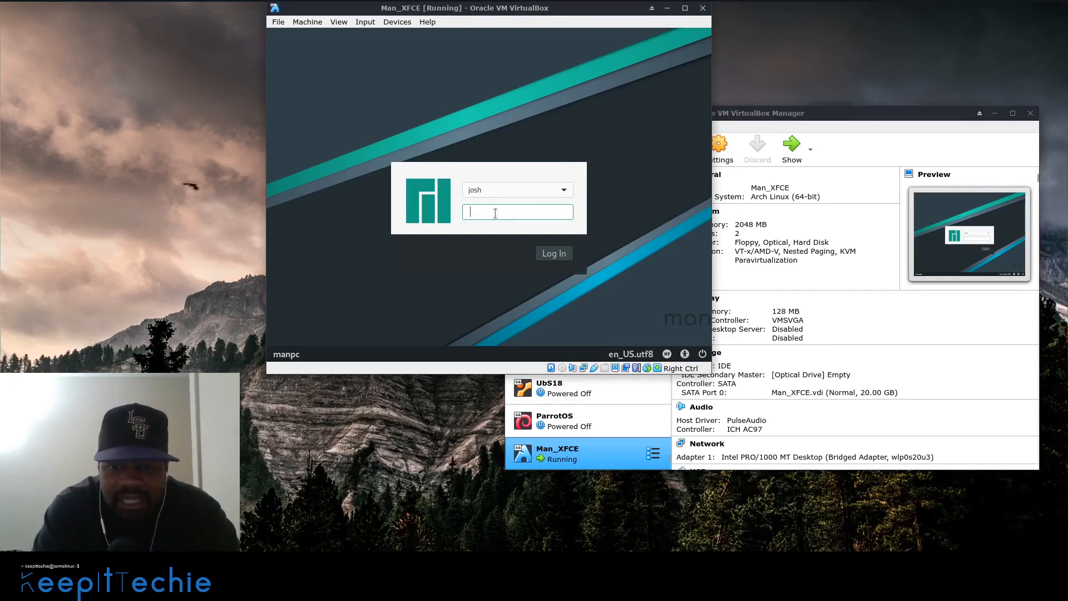
# - Look through the power options and the available desktop sessions on the Manjaro login screen
pyautogui.click(704, 355)
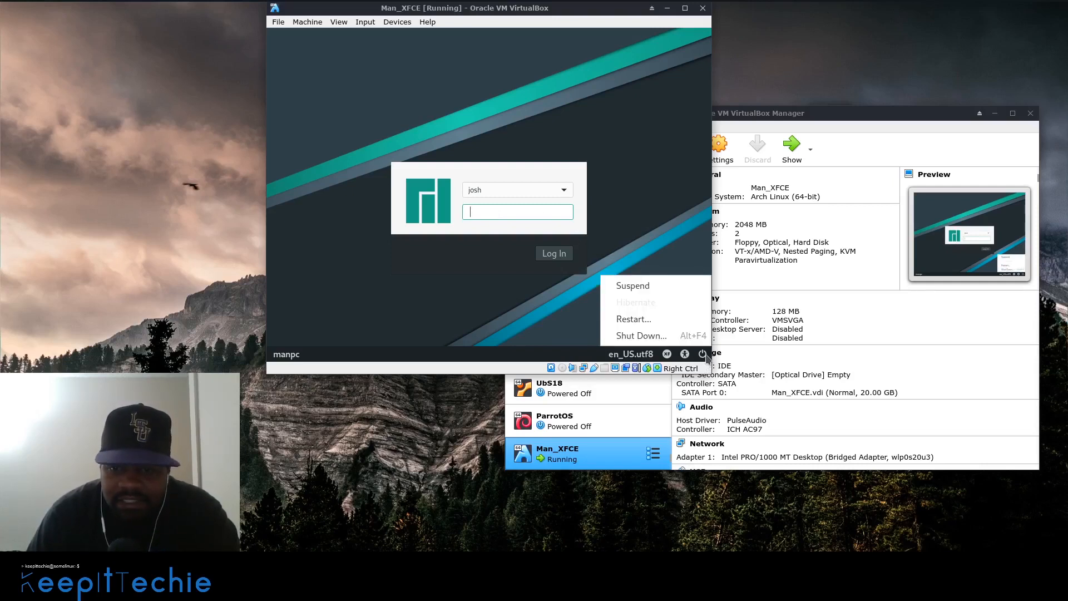
pyautogui.moveTo(672, 358)
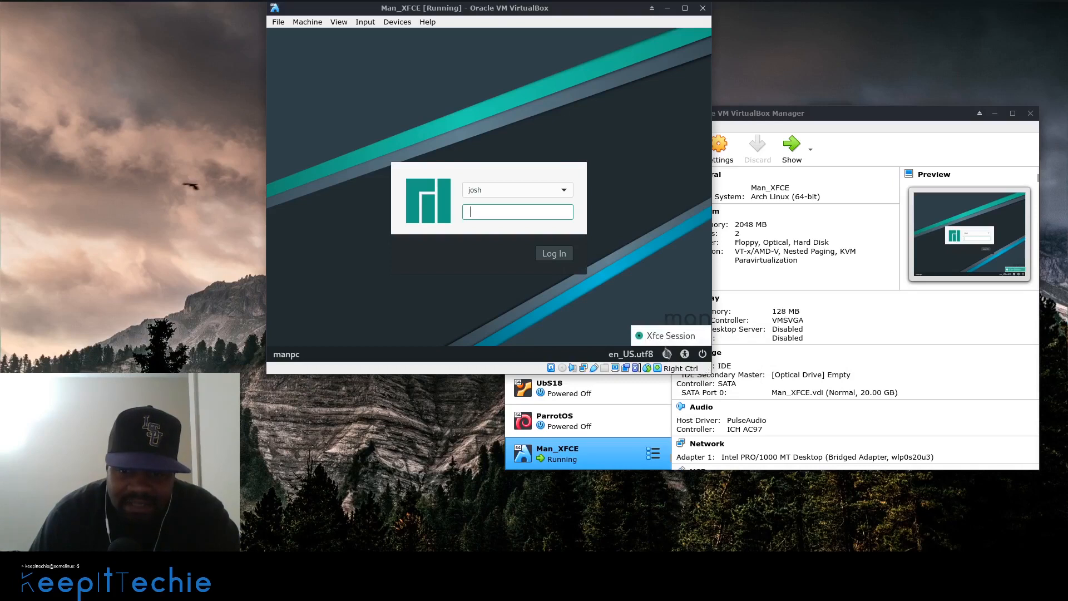
pyautogui.click(667, 355)
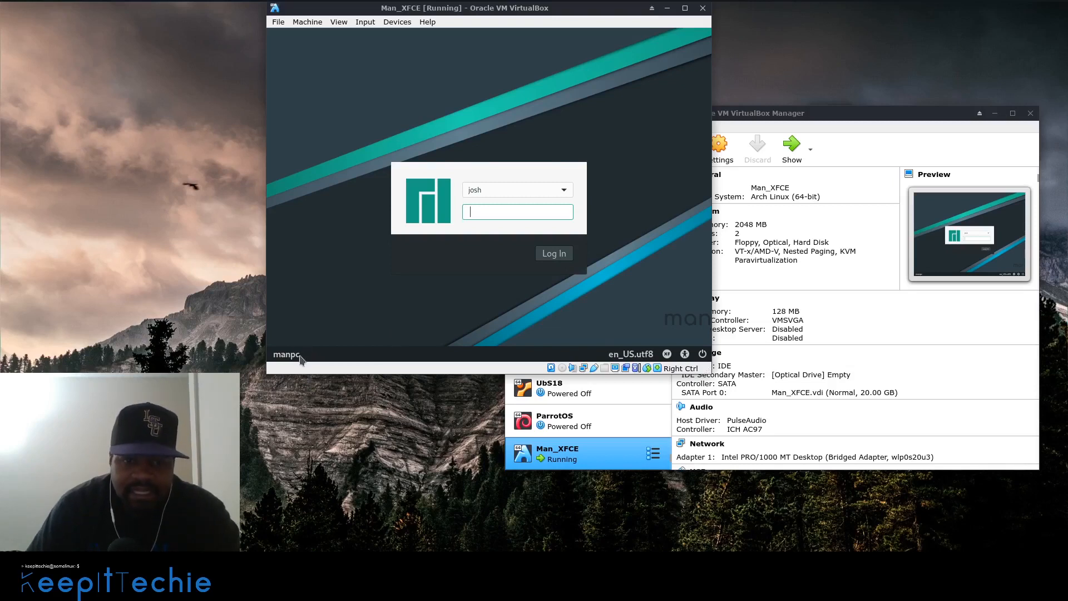
# - Select the existing user account on the login screen, enter its account password, and log in to the desktop
pyautogui.click(566, 190)
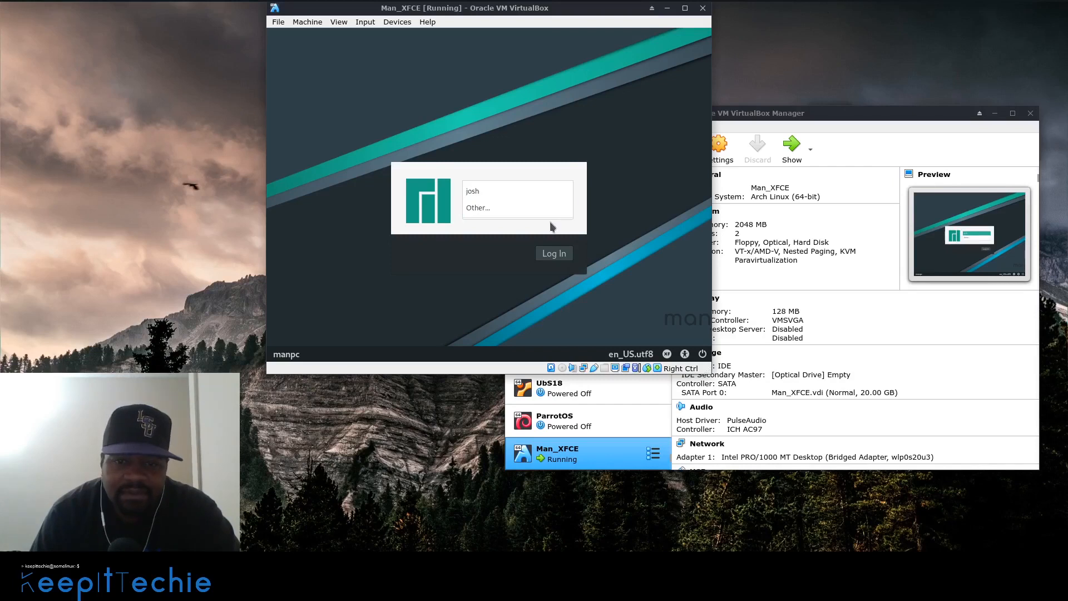
pyautogui.click(553, 192)
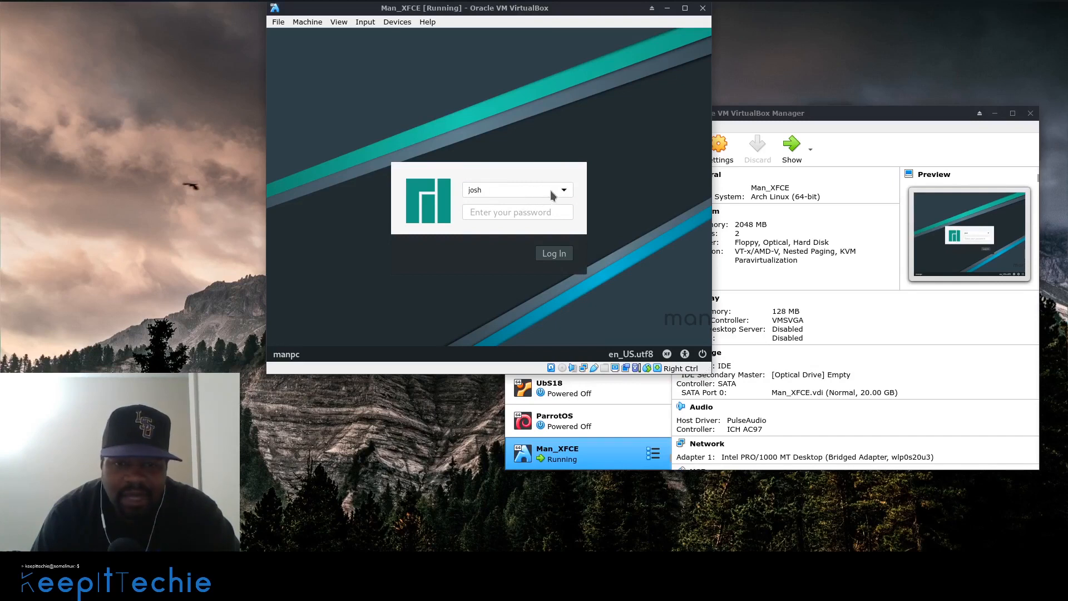
pyautogui.click(529, 211)
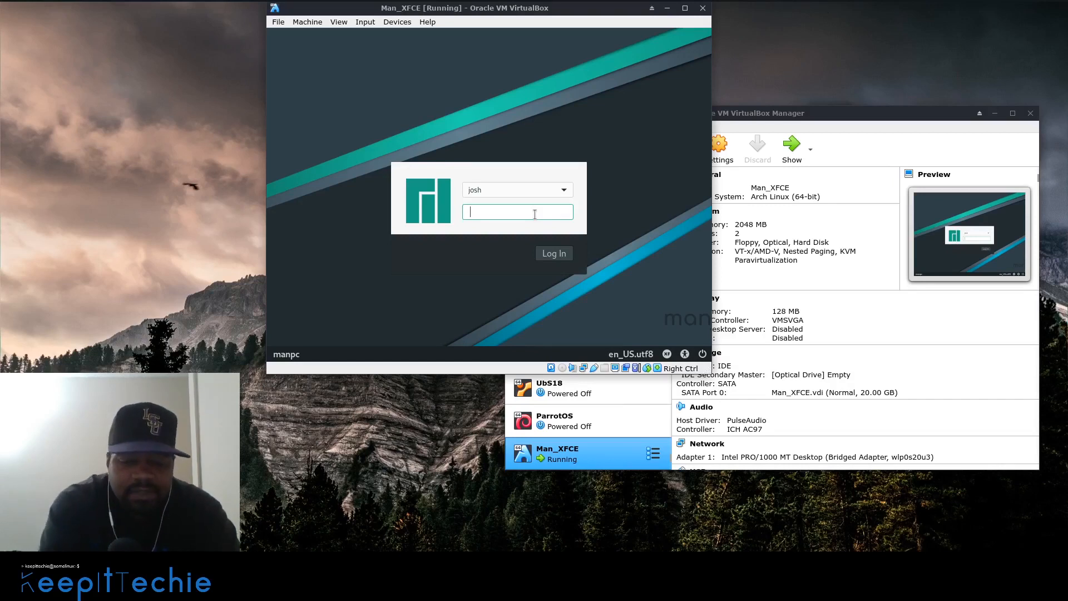
pyautogui.write('•••••')
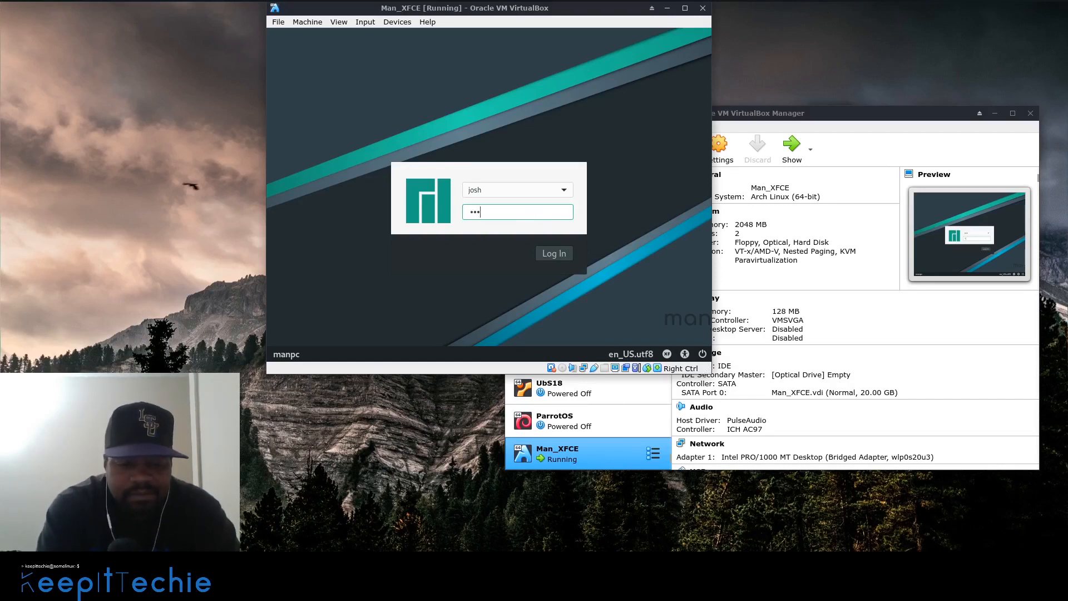
pyautogui.write('••••')
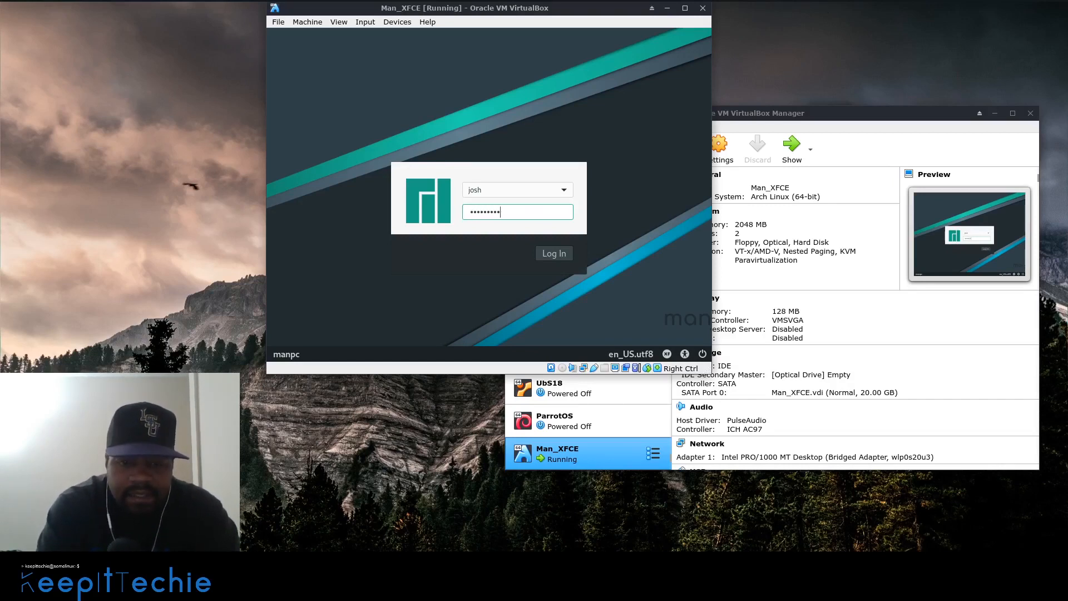
pyautogui.press('Return')
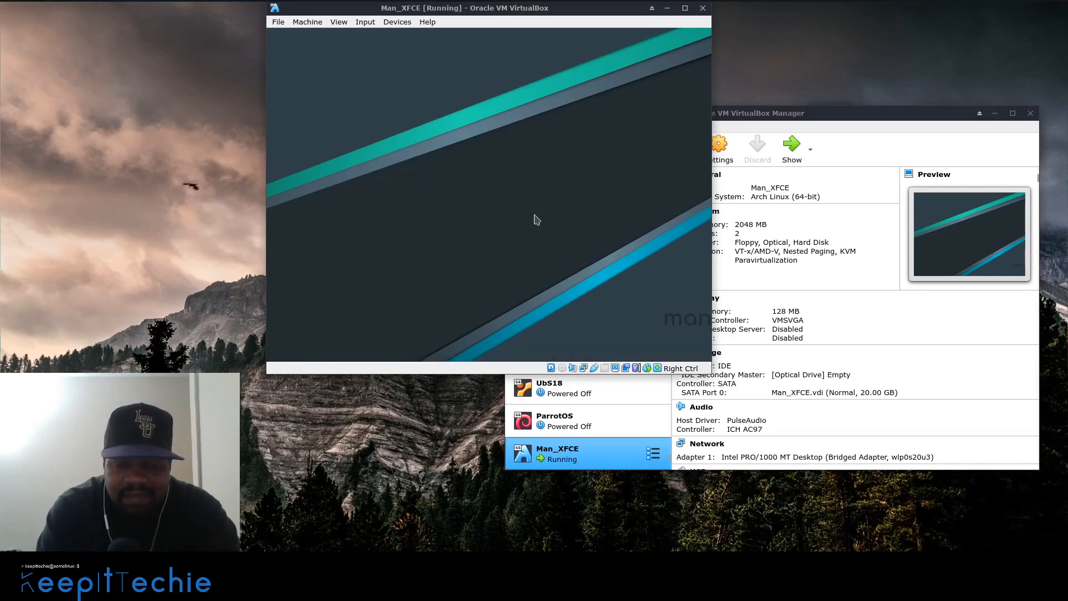